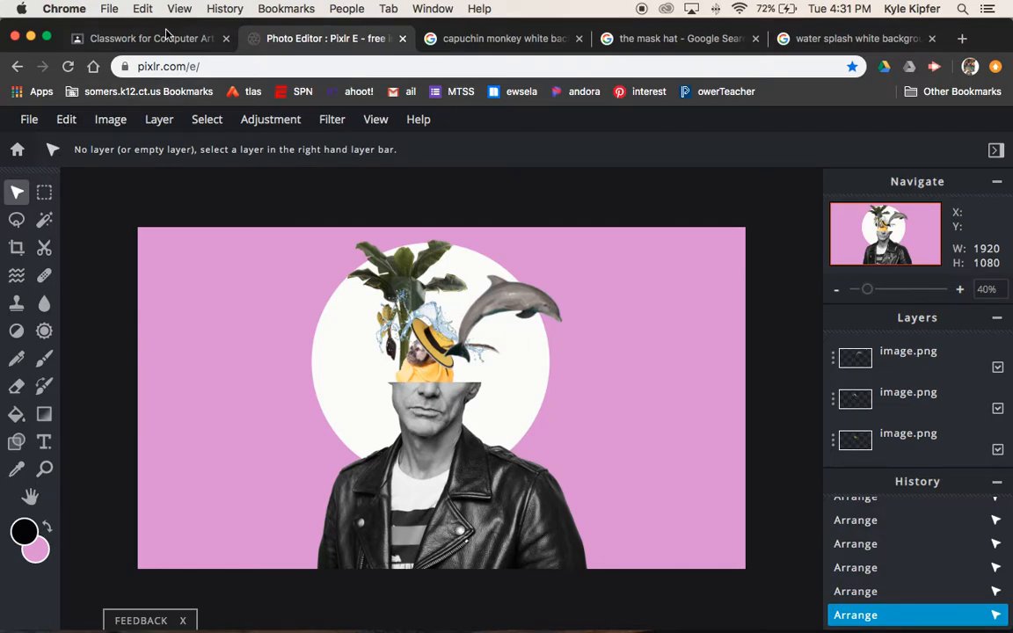
# - Create a new Full HD document of 1920 x 1080 px with the background turned off
pyautogui.click(18, 150)
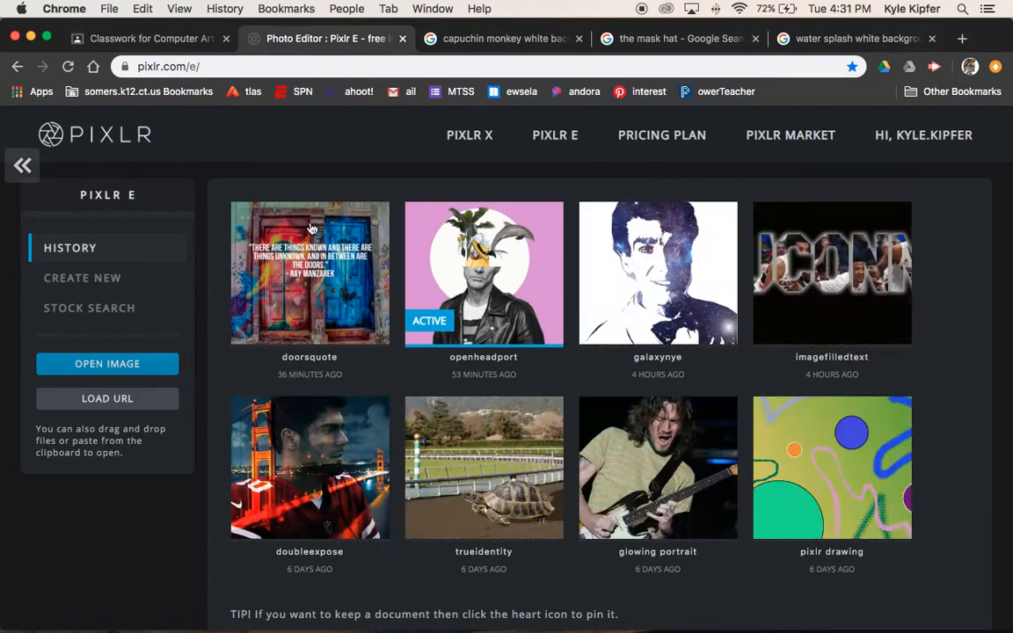
pyautogui.click(83, 278)
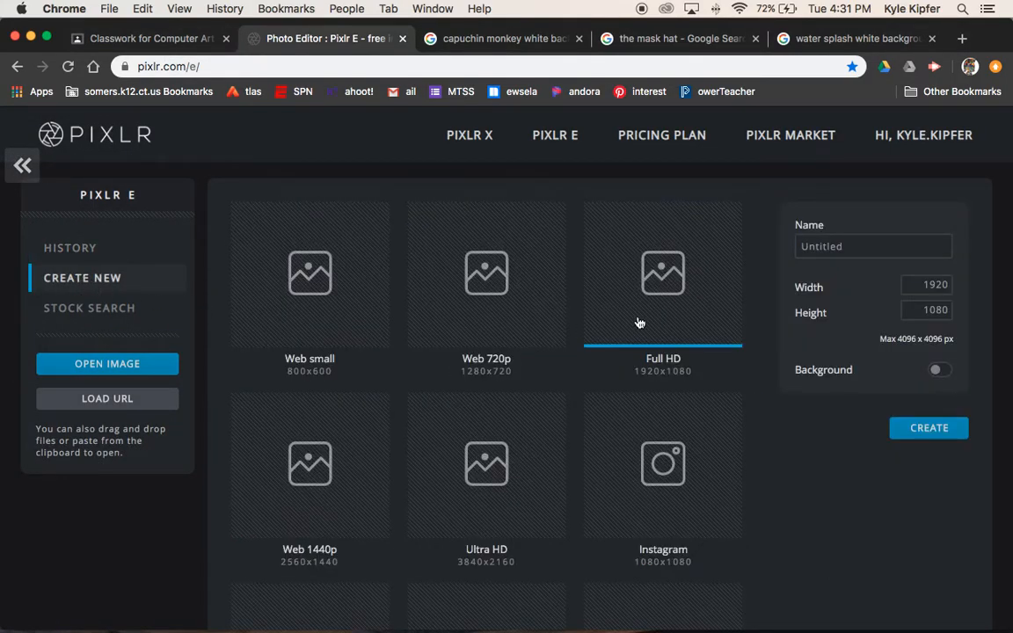
pyautogui.click(927, 432)
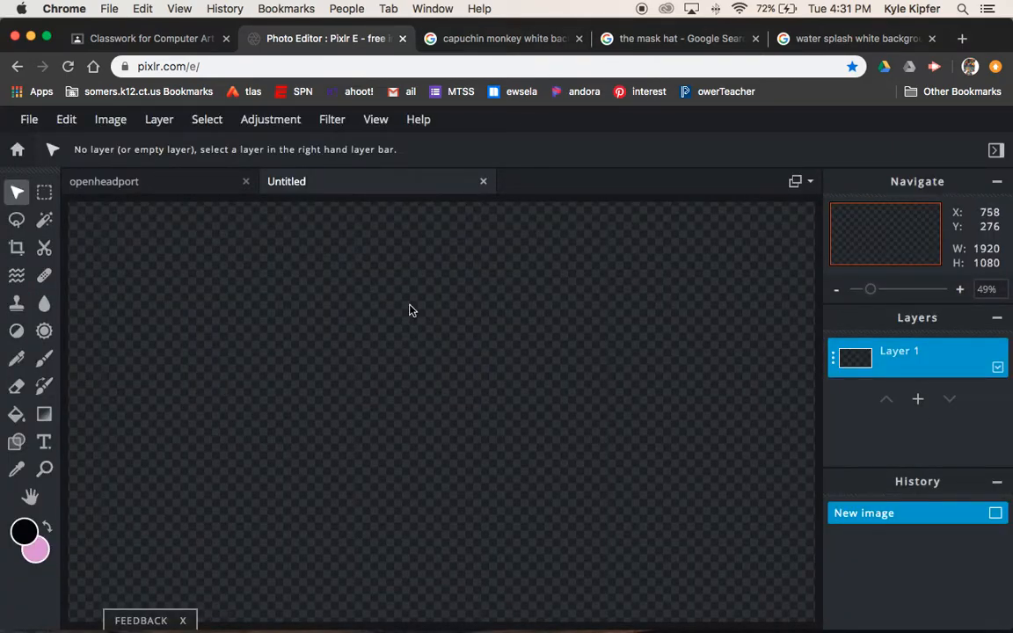
# - Make pink #D88FD8 the foreground colour and fill the whole empty canvas with it
pyautogui.click(835, 293)
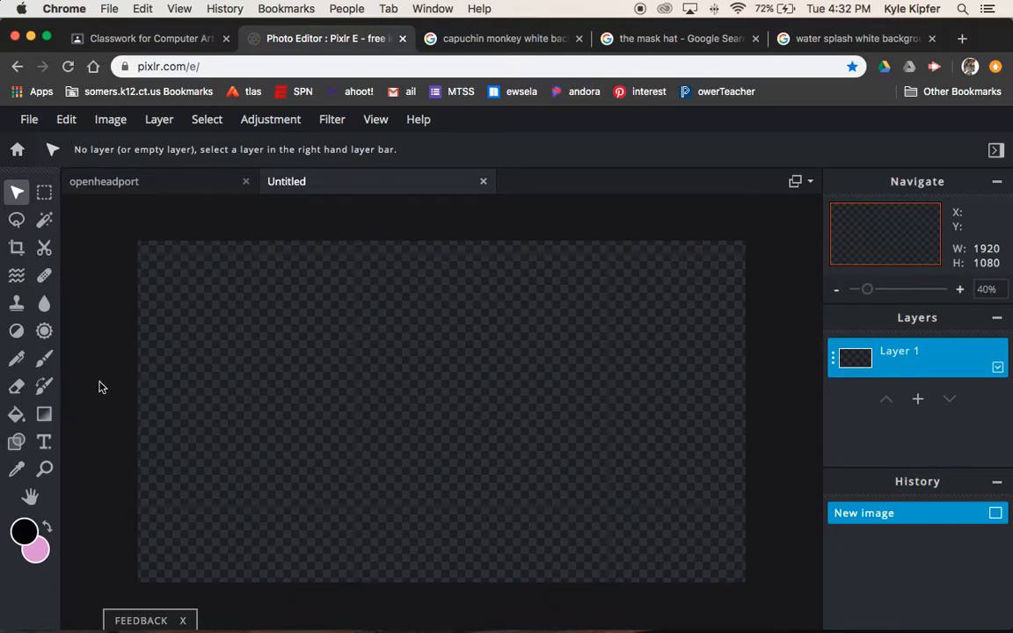
pyautogui.click(46, 526)
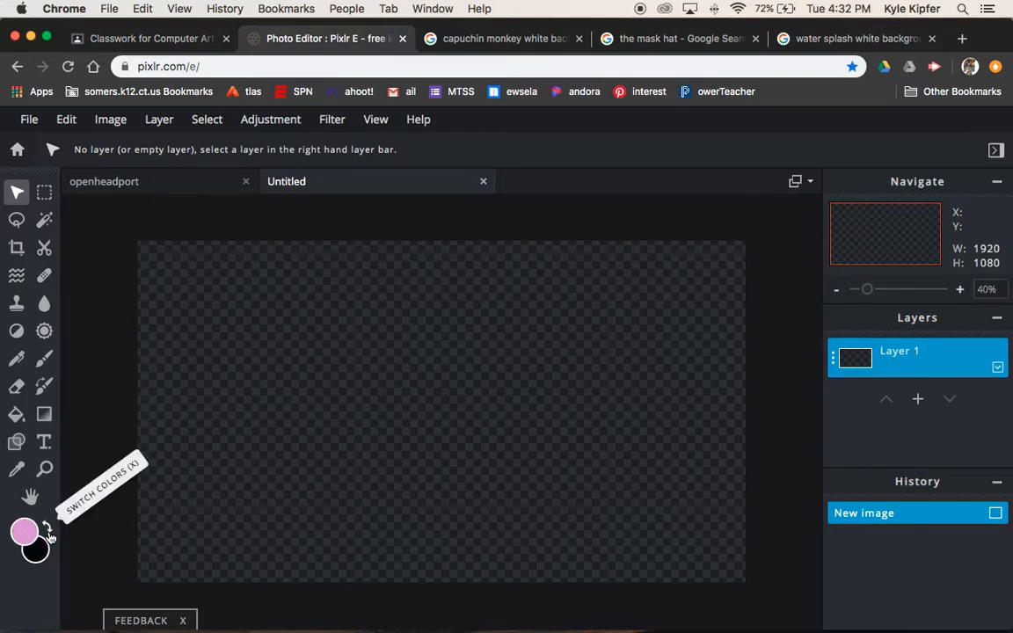
pyautogui.click(25, 530)
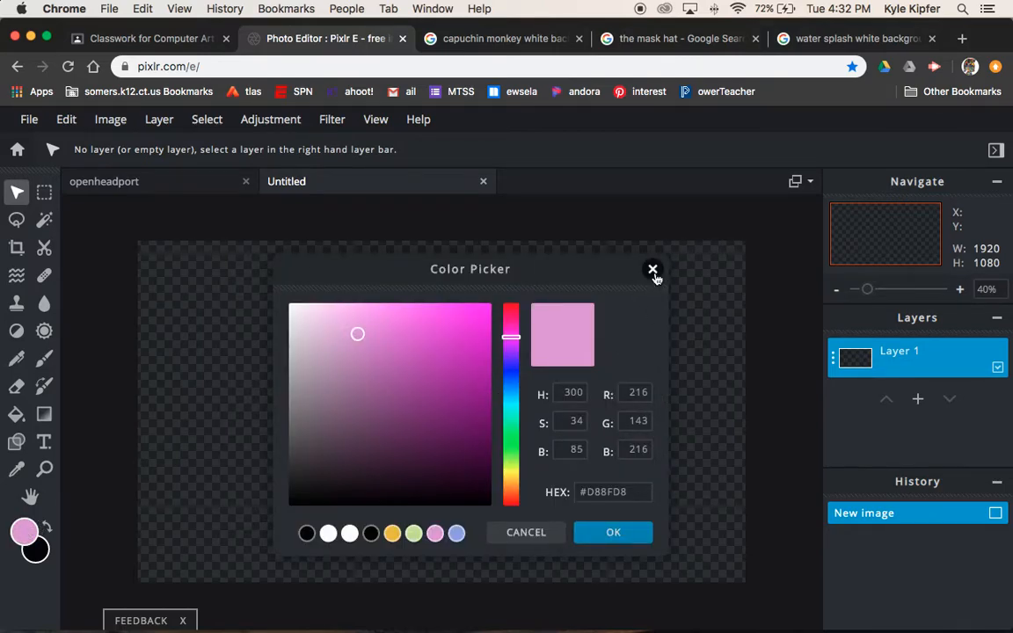
pyautogui.click(653, 270)
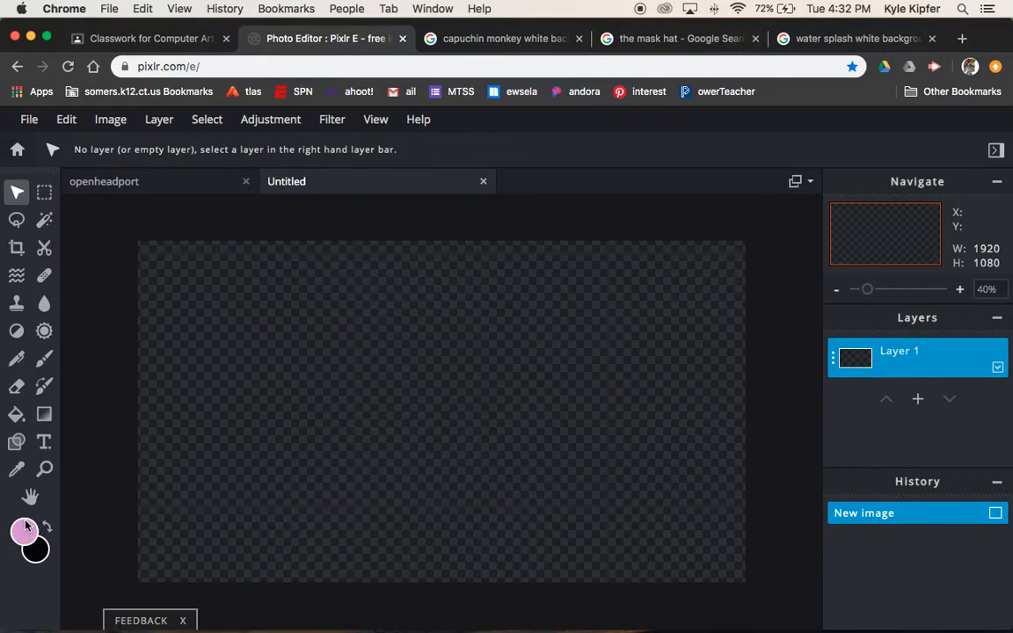
pyautogui.click(16, 415)
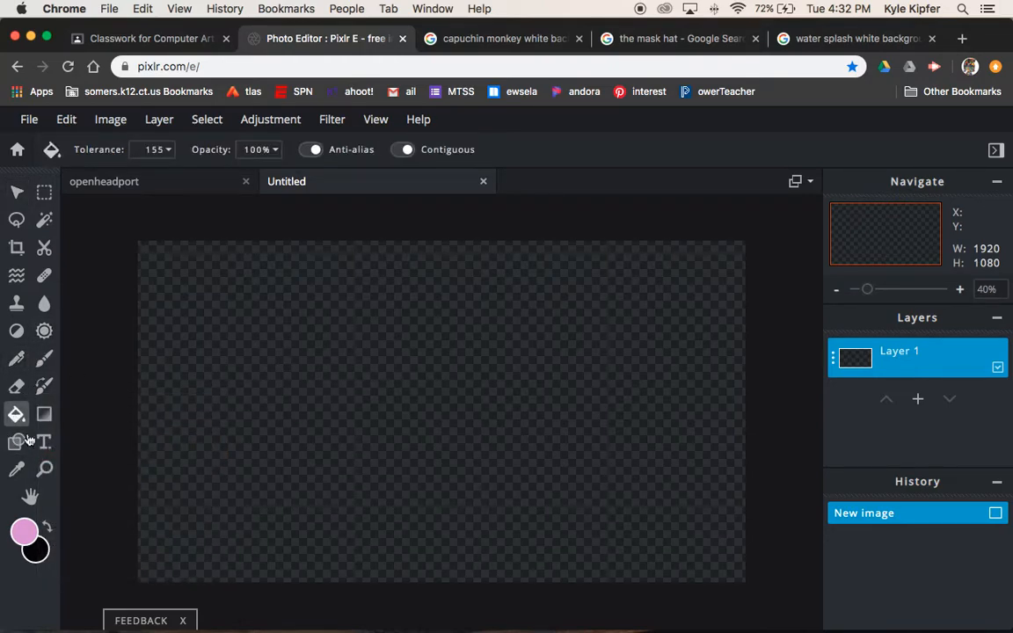
pyautogui.click(245, 385)
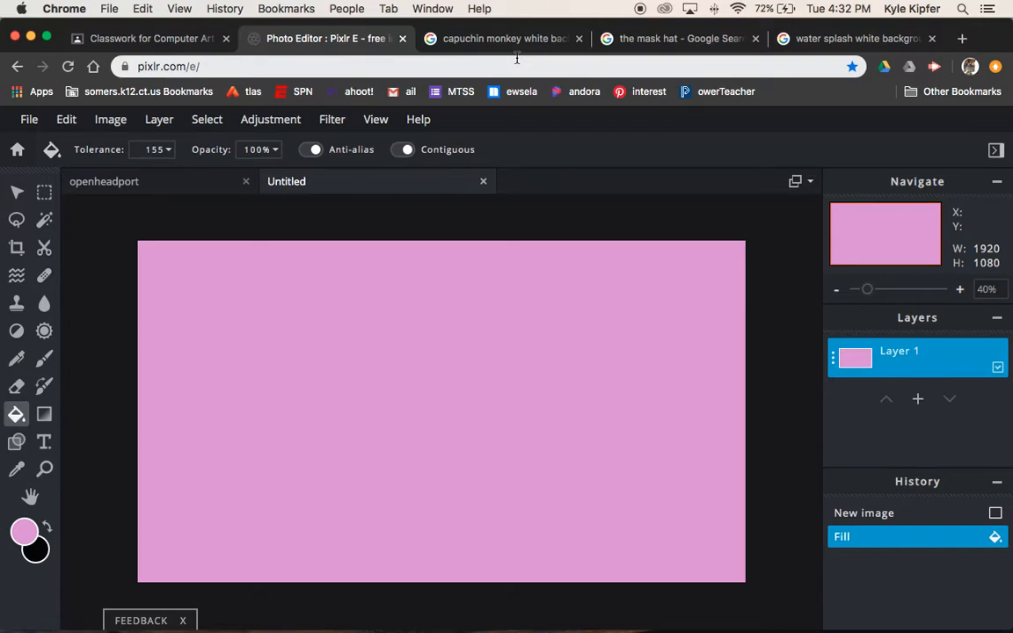
# - Search Google Images for "jim carey" in a new browser tab and look through the photos
pyautogui.press('super+t')
pyautogui.write('jim')
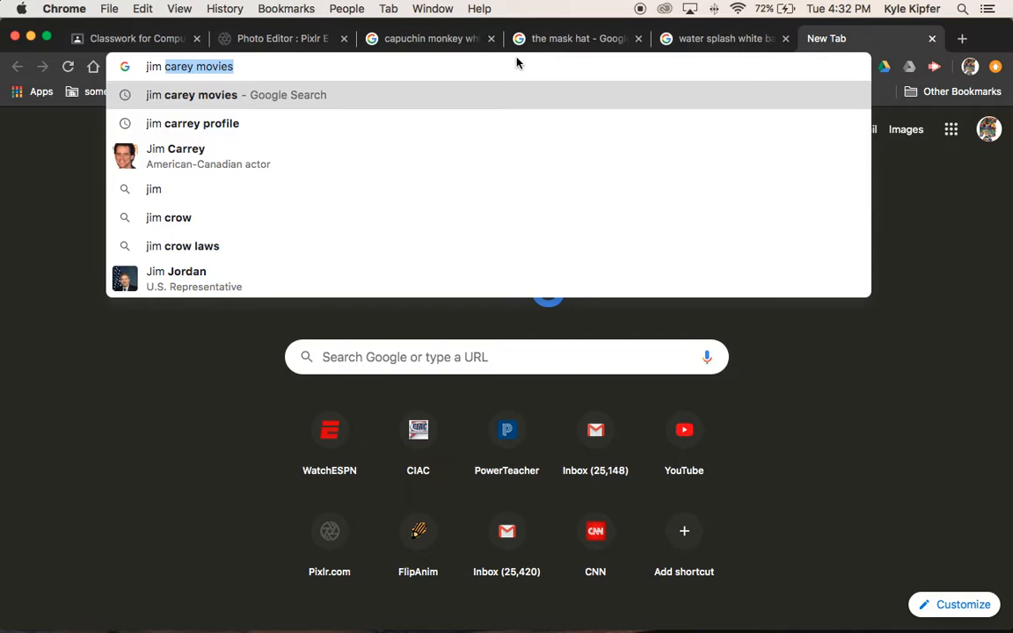
pyautogui.write(' carey movi')
pyautogui.press('BackSpace')
pyautogui.press('BackSpace')
pyautogui.press('BackSpace')
pyautogui.press('BackSpace')
pyautogui.press('BackSpace')
pyautogui.press('Return')
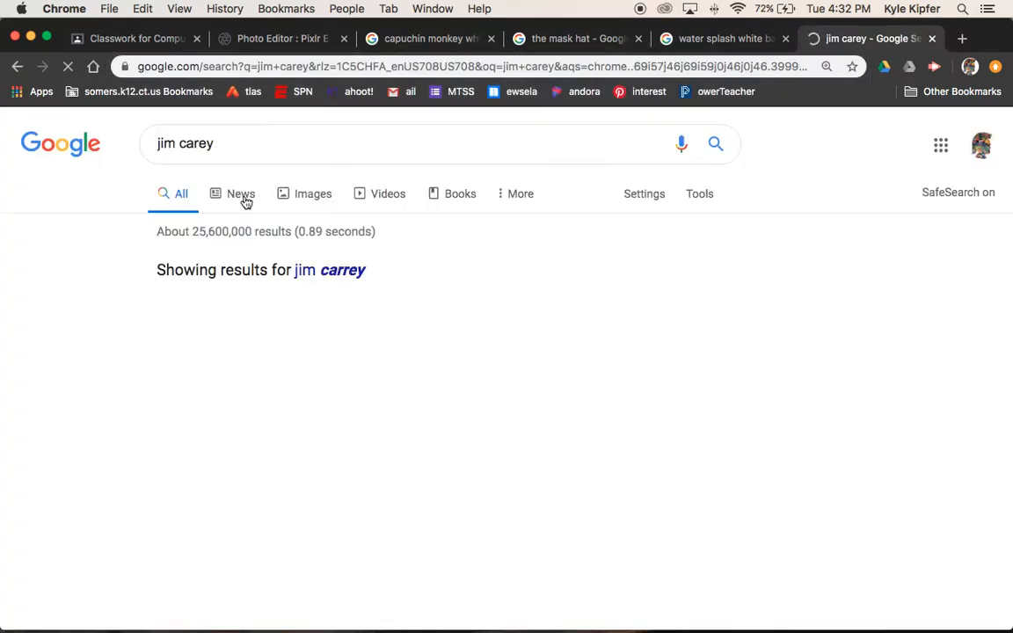
pyautogui.click(302, 195)
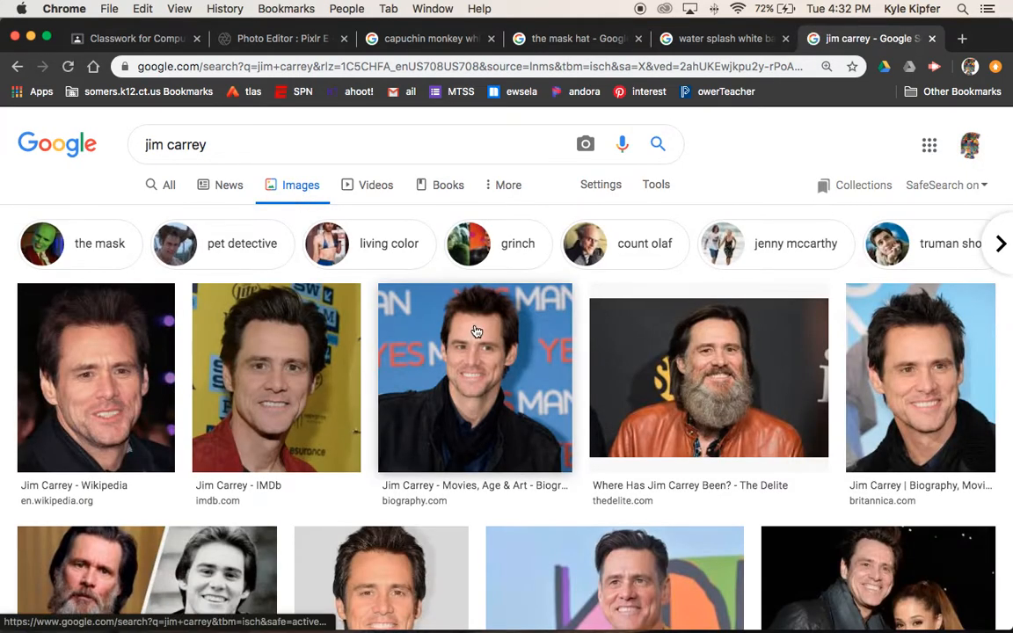
pyautogui.scroll(-3, 475, 332)
pyautogui.scroll(-10, 475, 331)
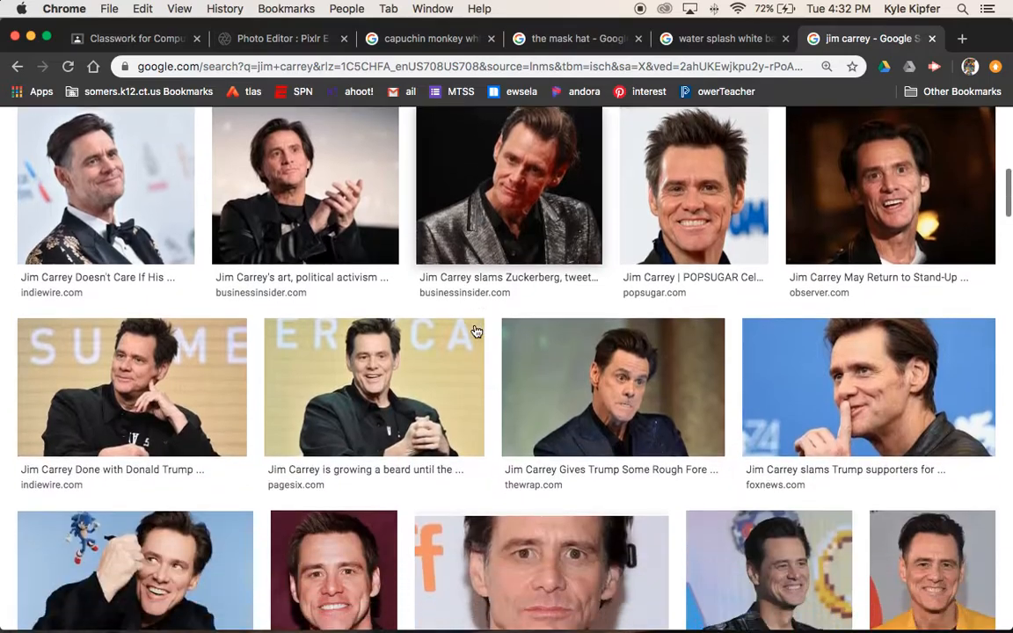
pyautogui.scroll(-14, 475, 331)
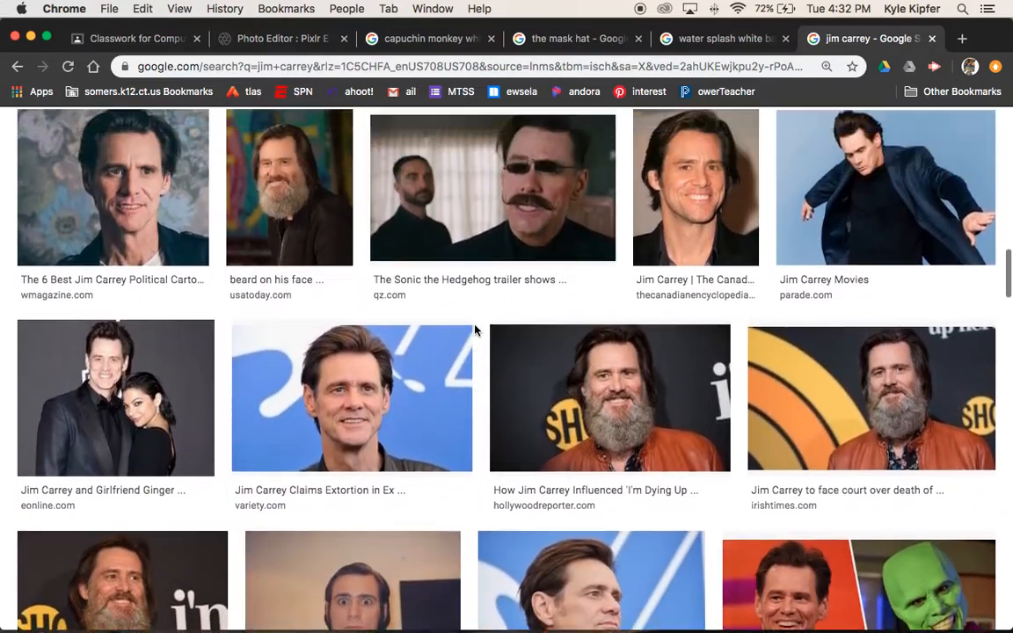
pyautogui.scroll(20, 475, 330)
# - Refine the image search to "jim carrey profile"
pyautogui.click(266, 143)
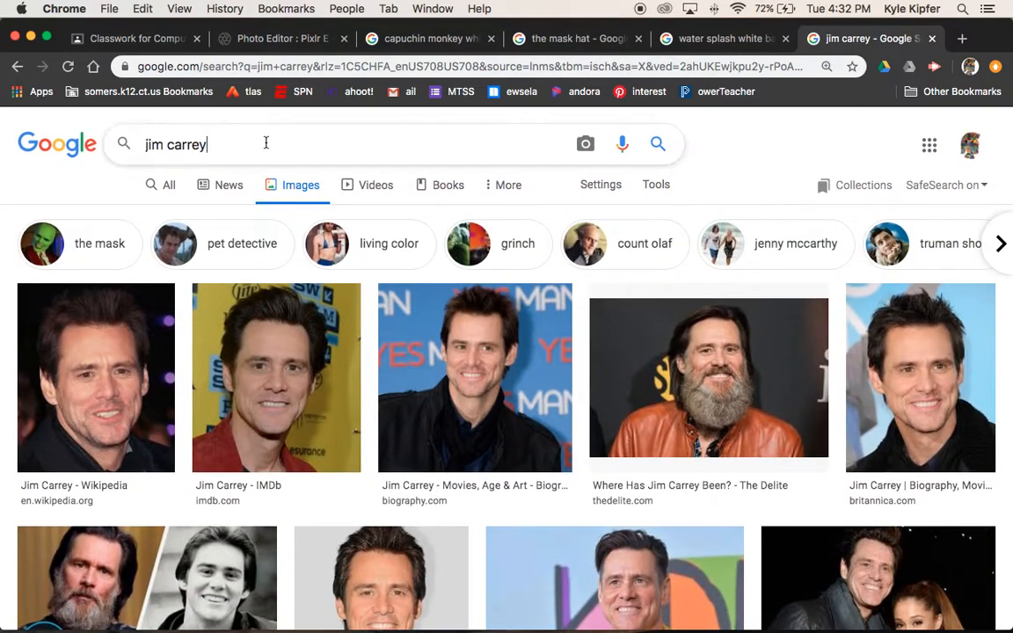
pyautogui.write('pro')
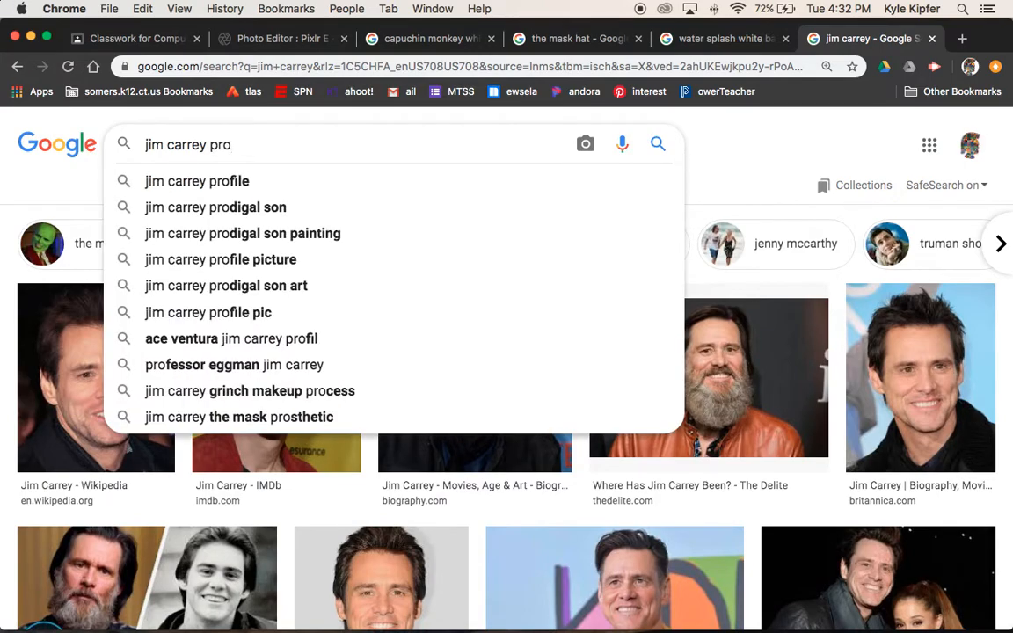
pyautogui.write('file')
pyautogui.press('Return')
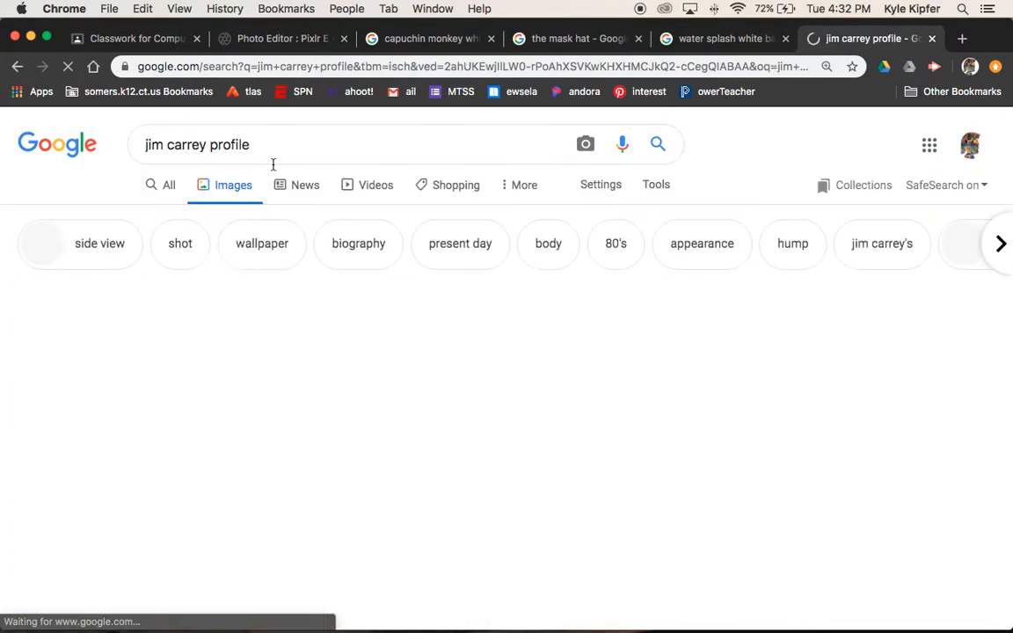
# - Copy the leather-jacket photo of Jim Carrey from The Talks and paste it into the untitled Pixlr document
pyautogui.scroll(-5, 522, 332)
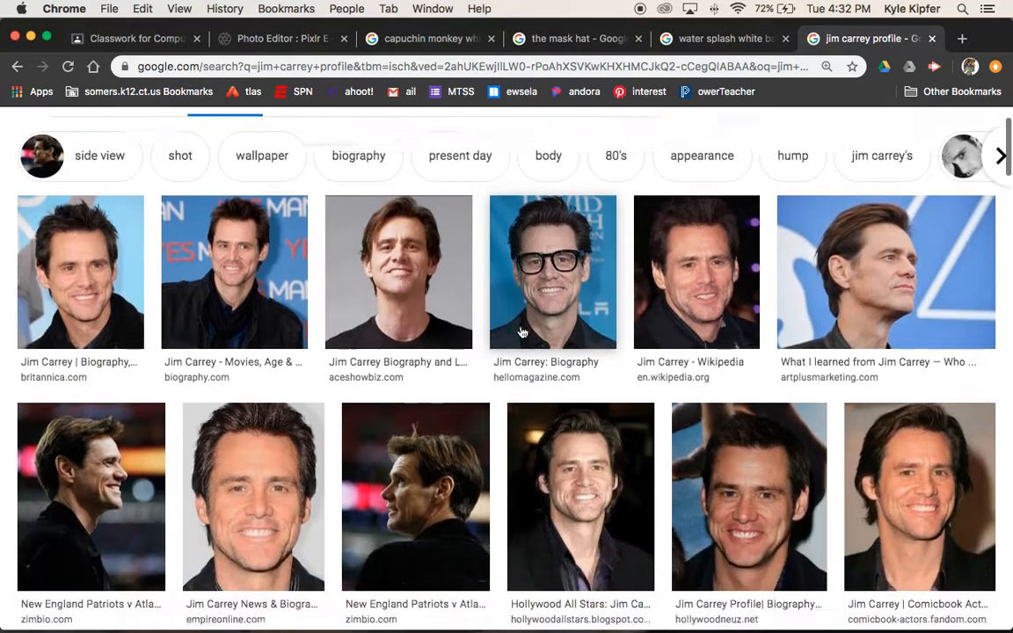
pyautogui.scroll(-10, 522, 332)
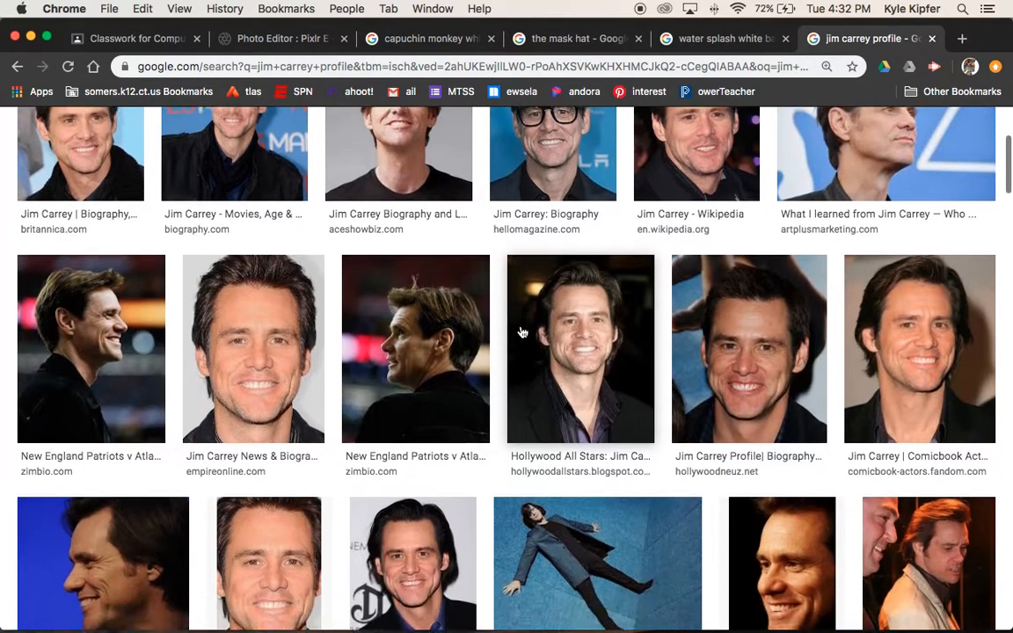
pyautogui.scroll(-4, 521, 333)
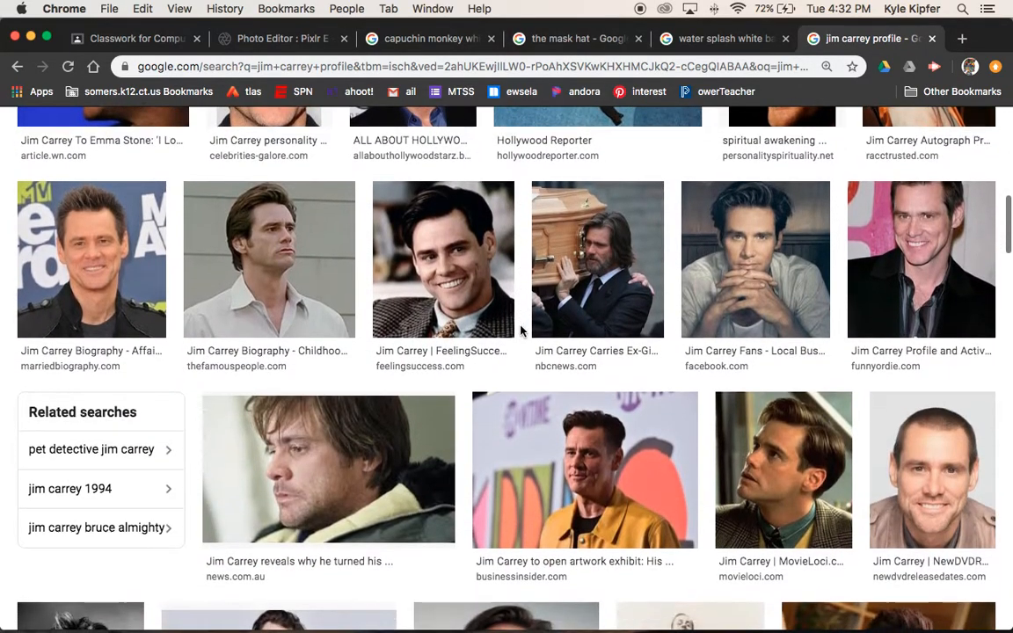
pyautogui.click(326, 444)
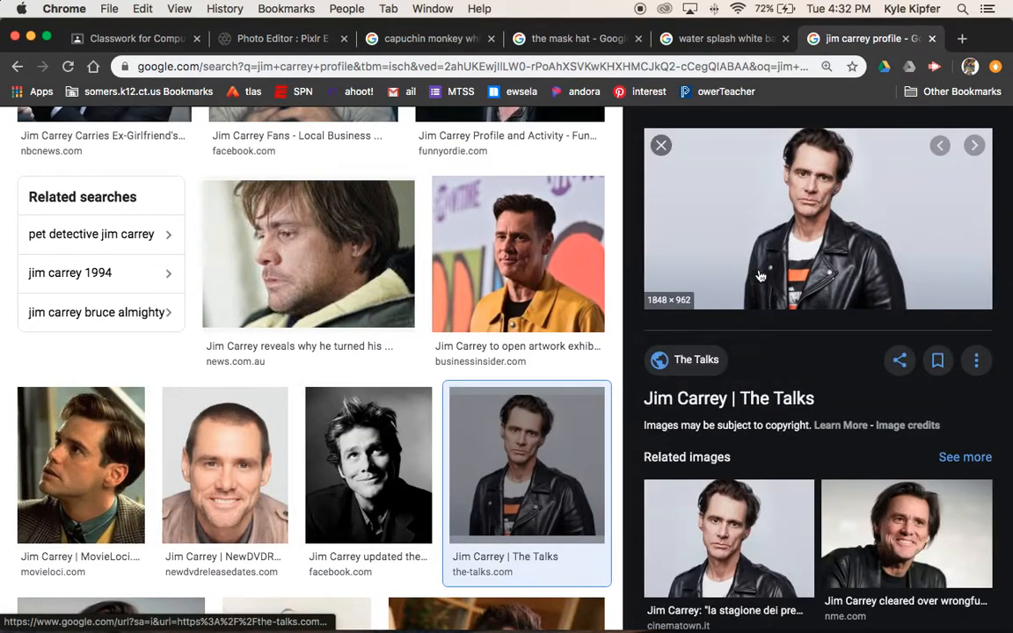
pyautogui.rightClick(811, 237)
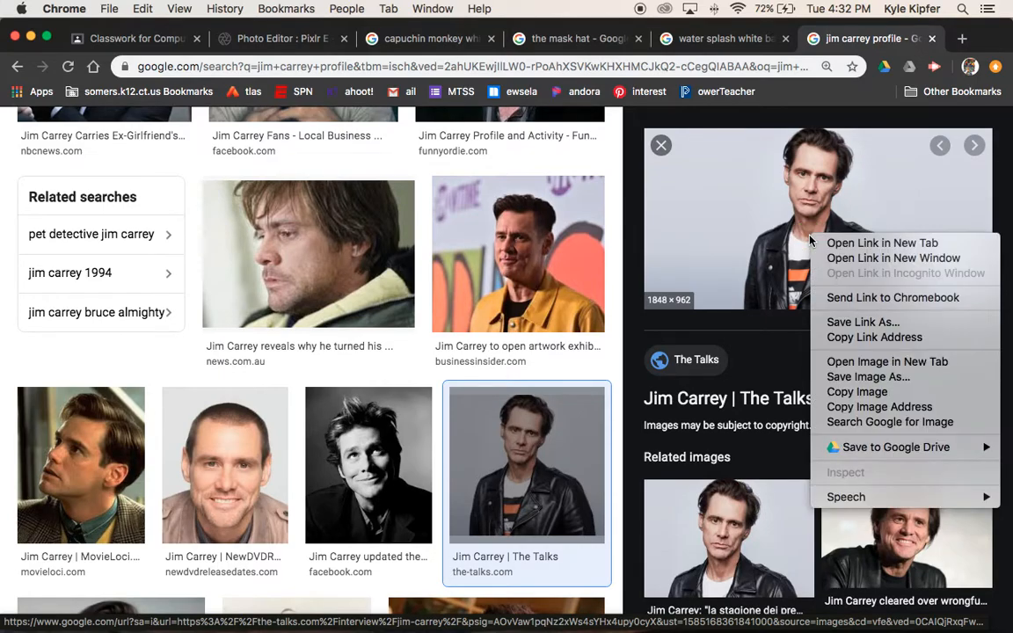
pyautogui.click(886, 395)
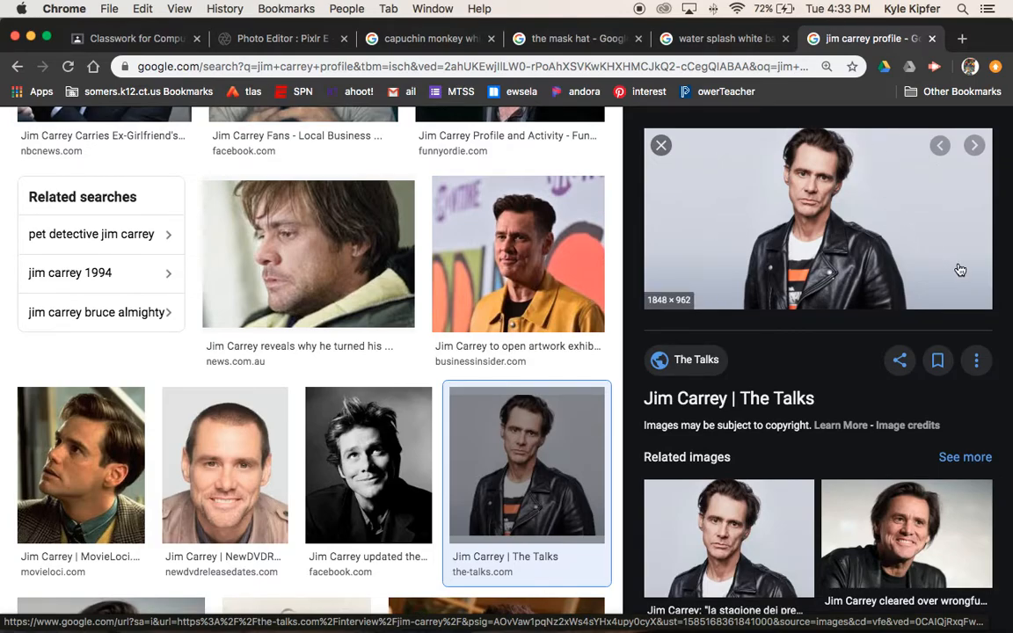
pyautogui.scroll(10, 405, 291)
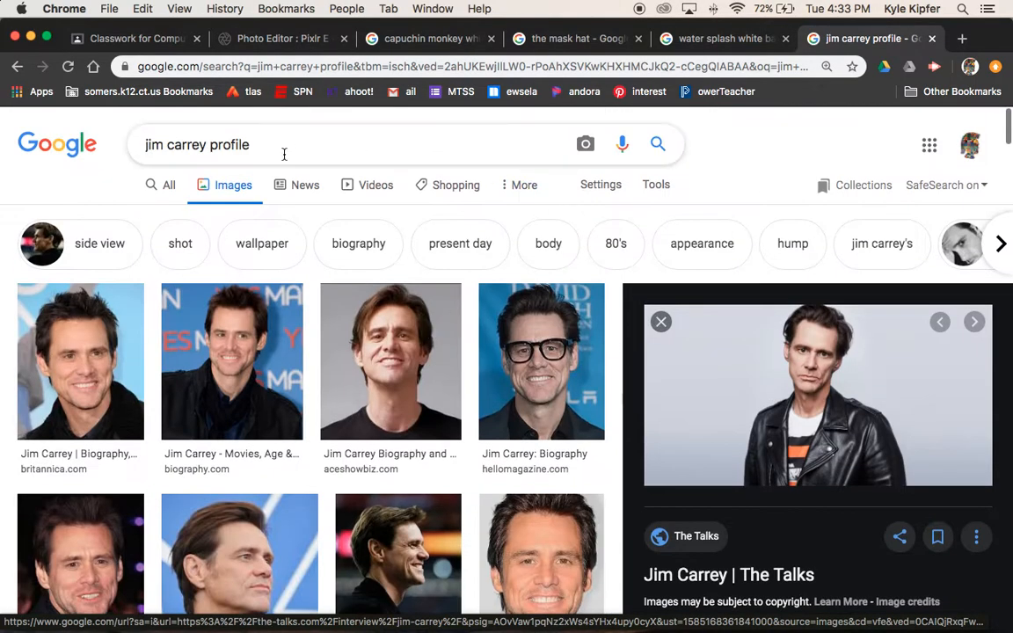
pyautogui.click(289, 40)
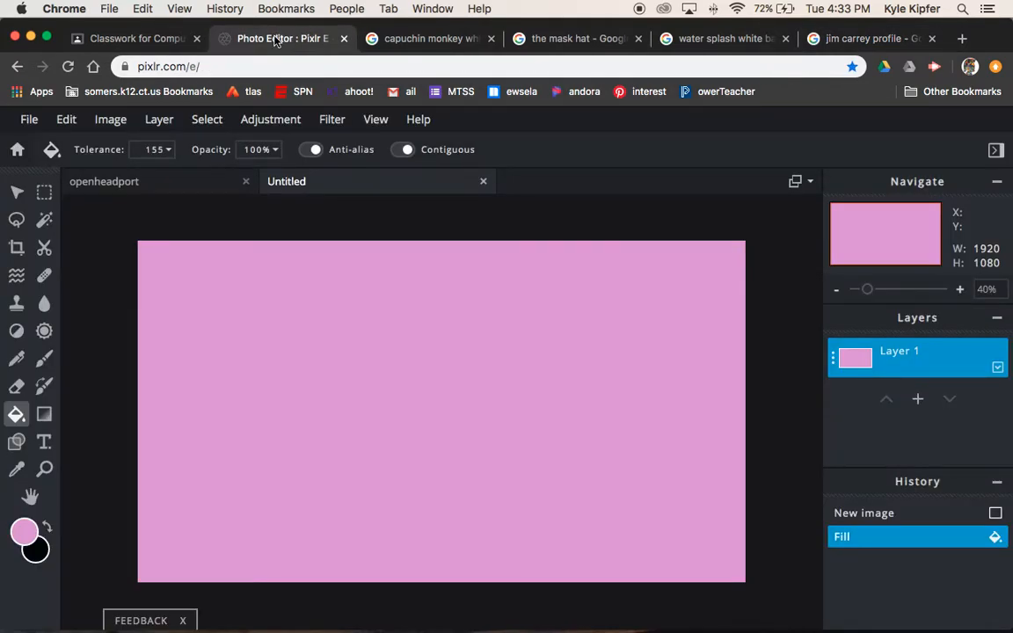
pyautogui.press('super+v')
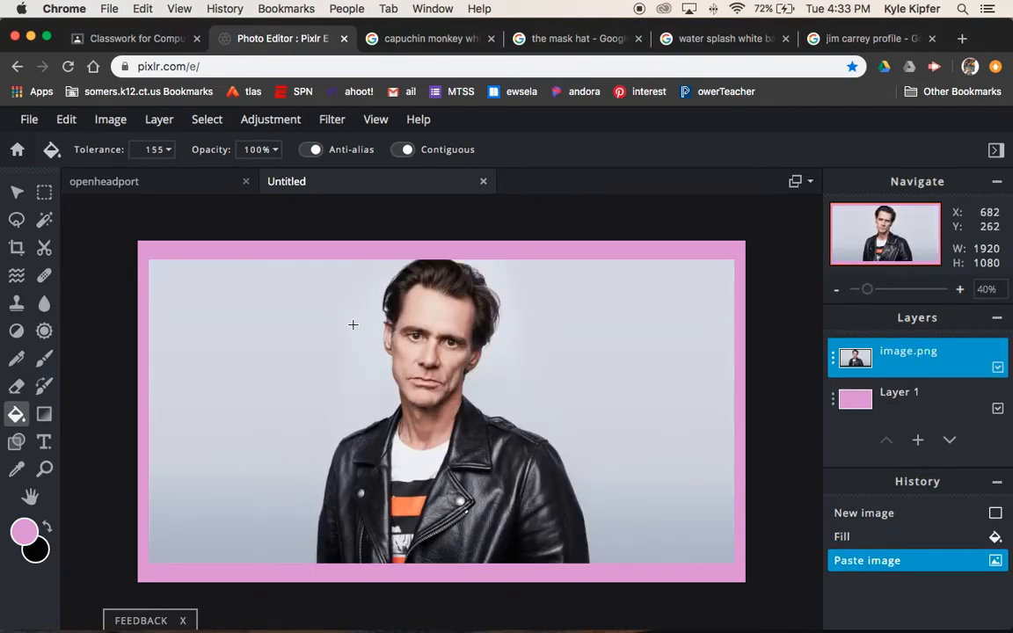
# - Select the grey backdrop left of the man with the Wand at tolerance 32 and delete it
pyautogui.click(51, 222)
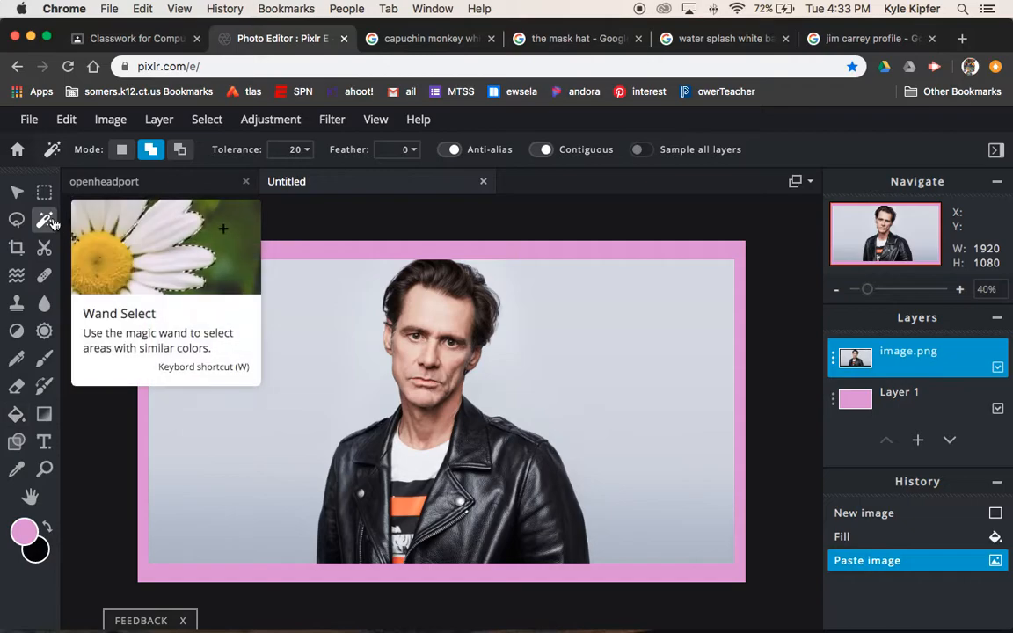
pyautogui.click(244, 393)
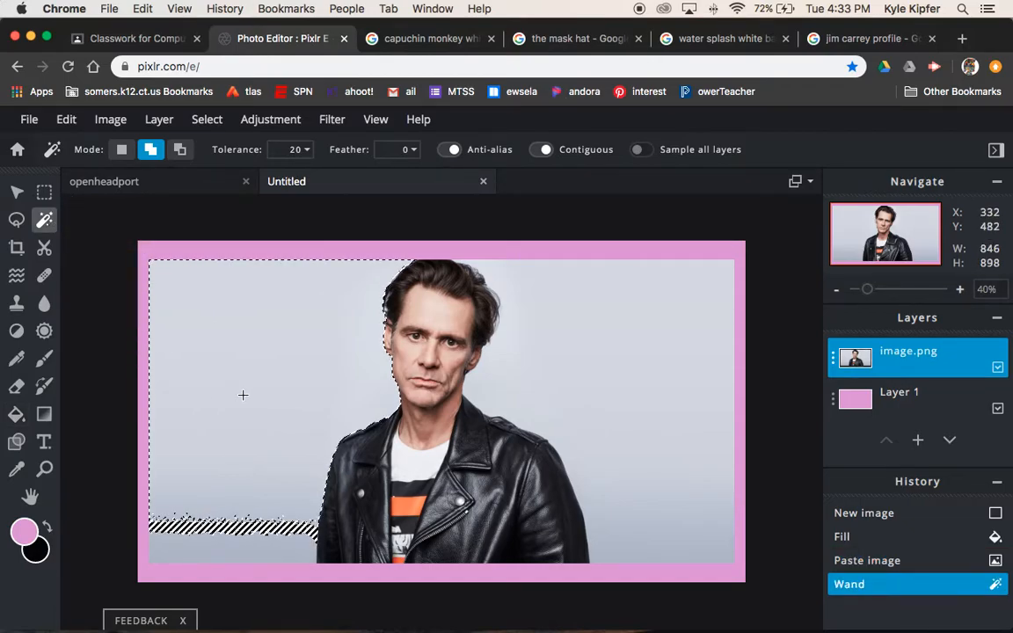
pyautogui.click(289, 469)
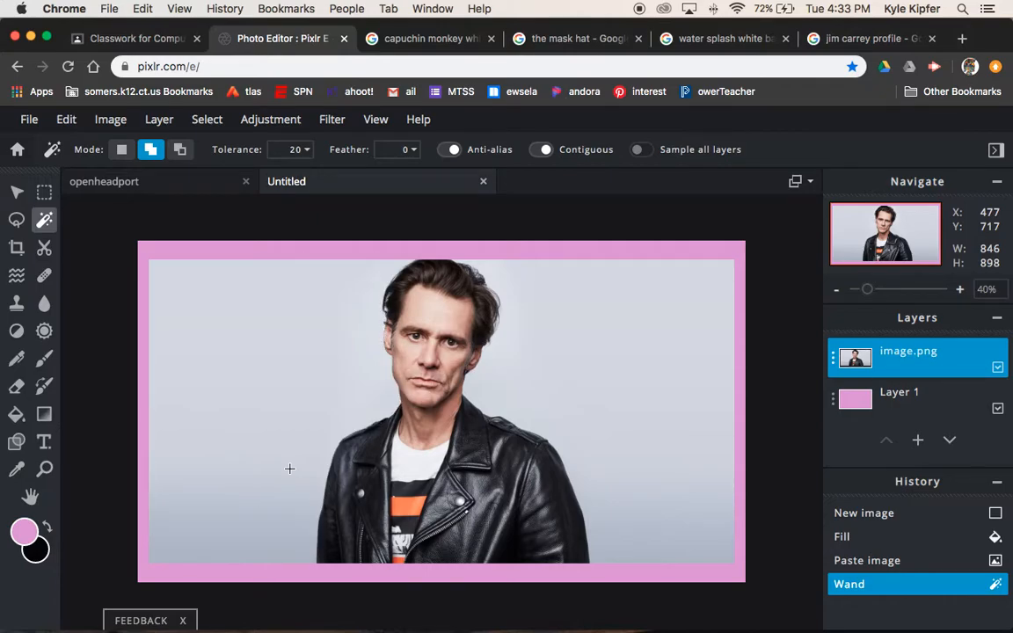
pyautogui.click(297, 149)
pyautogui.press('BackSpace')
pyautogui.click(277, 338)
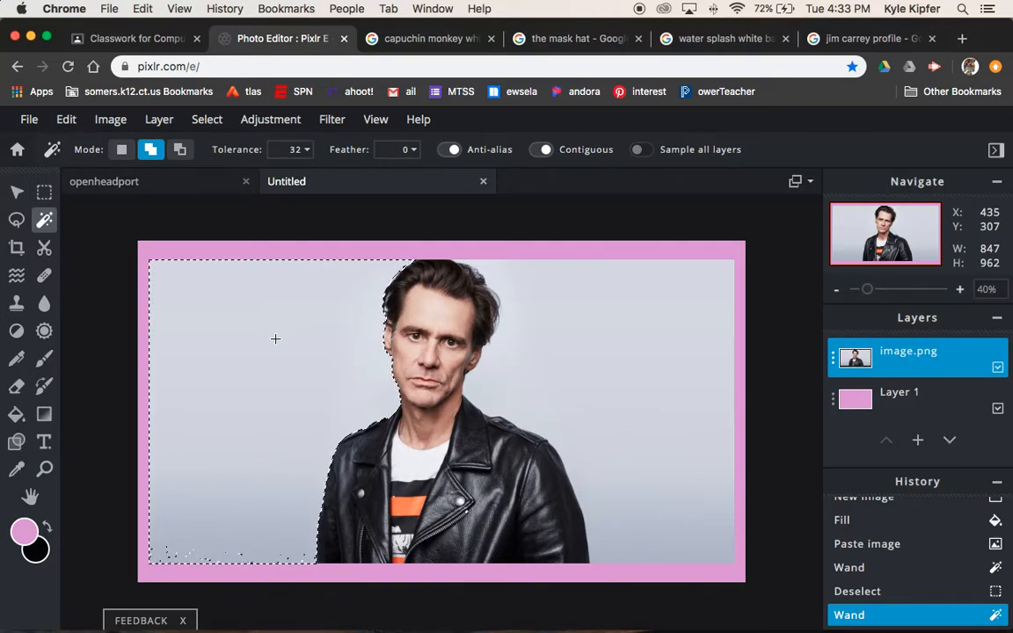
pyautogui.press('Delete')
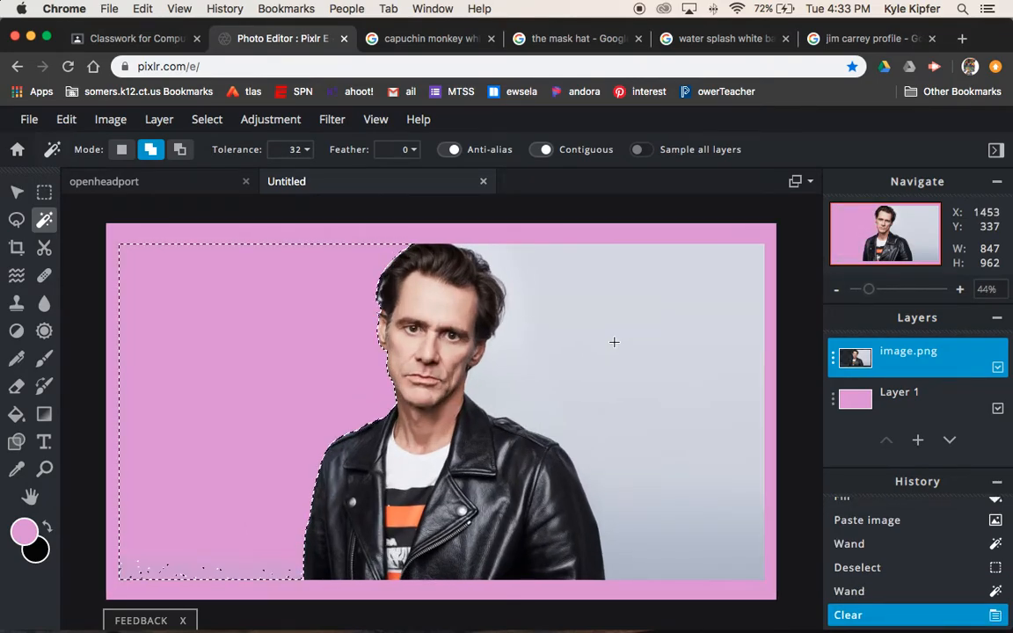
# - Select and delete the grey backdrop right of the man, and clear the selection
pyautogui.click(613, 341)
pyautogui.press('Delete')
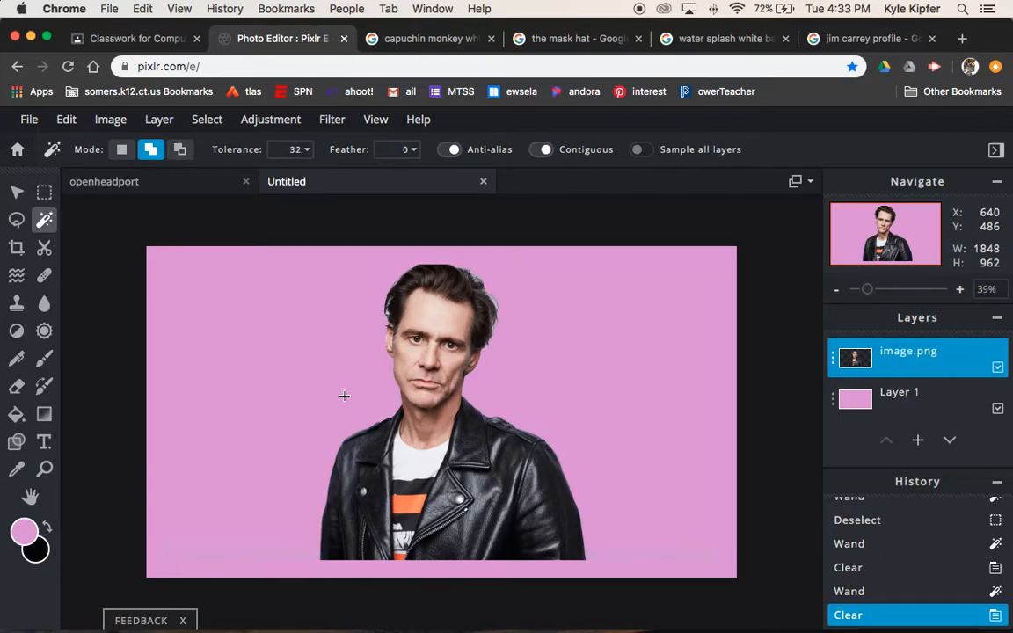
pyautogui.press('super+d')
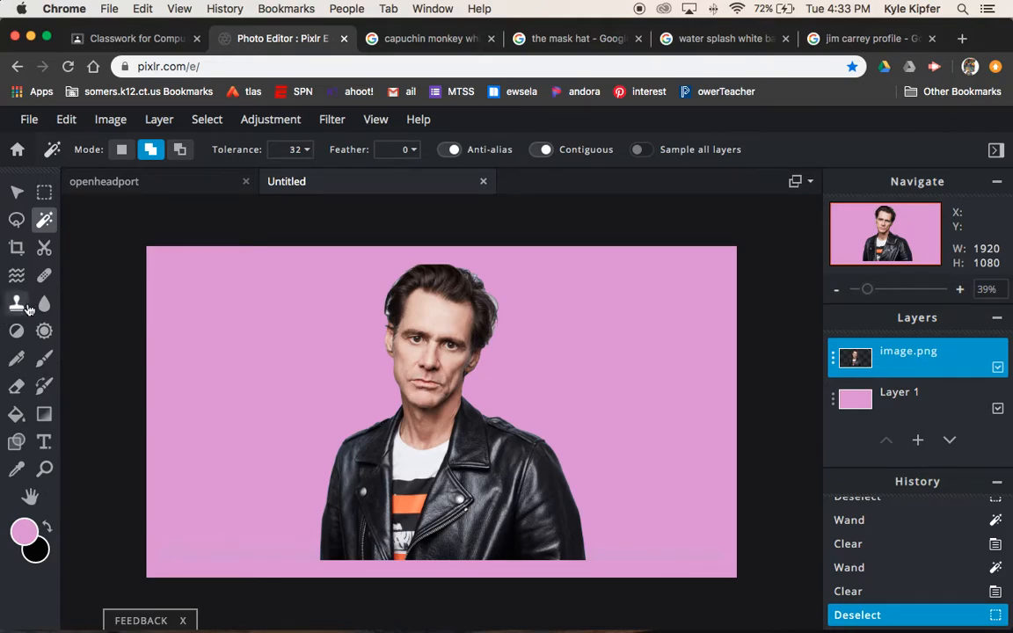
# - Clean leftover backdrop around the man with the 165 soft eraser, and move the cutout down to left 80, top 260
pyautogui.click(16, 387)
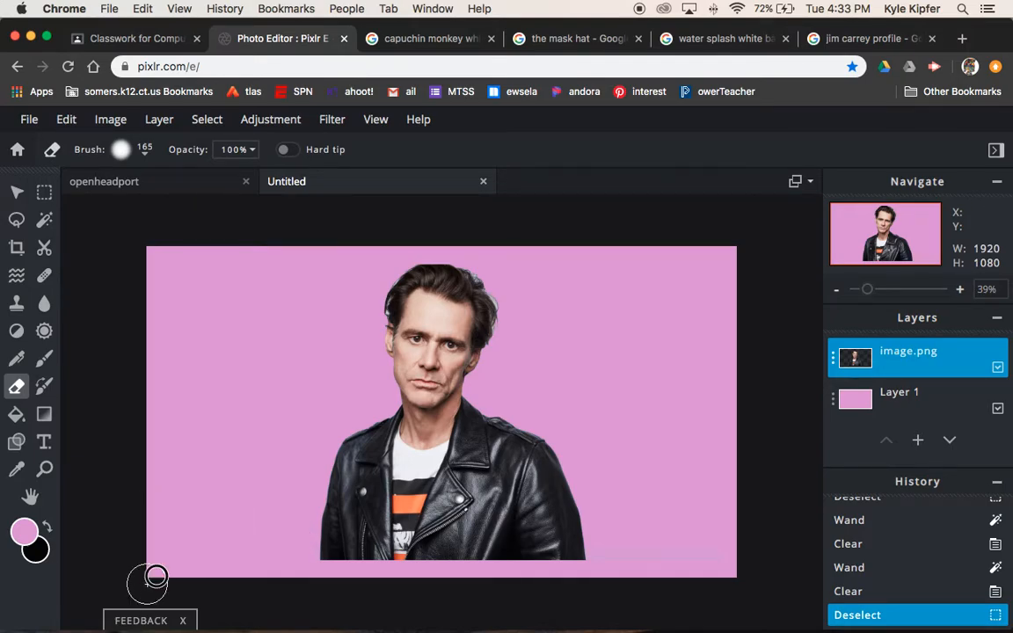
pyautogui.click(458, 373)
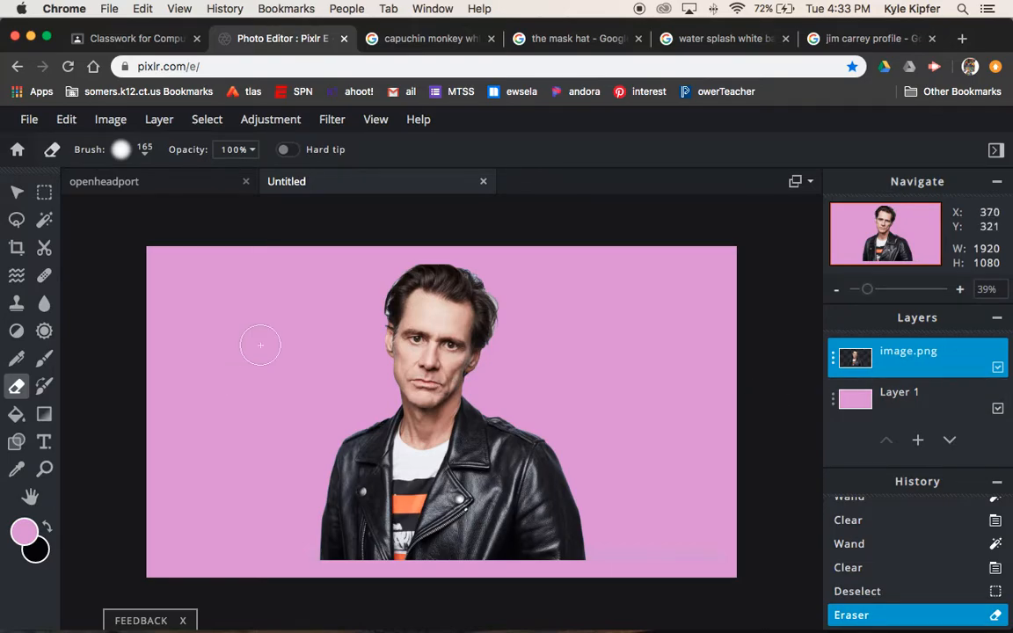
pyautogui.click(17, 192)
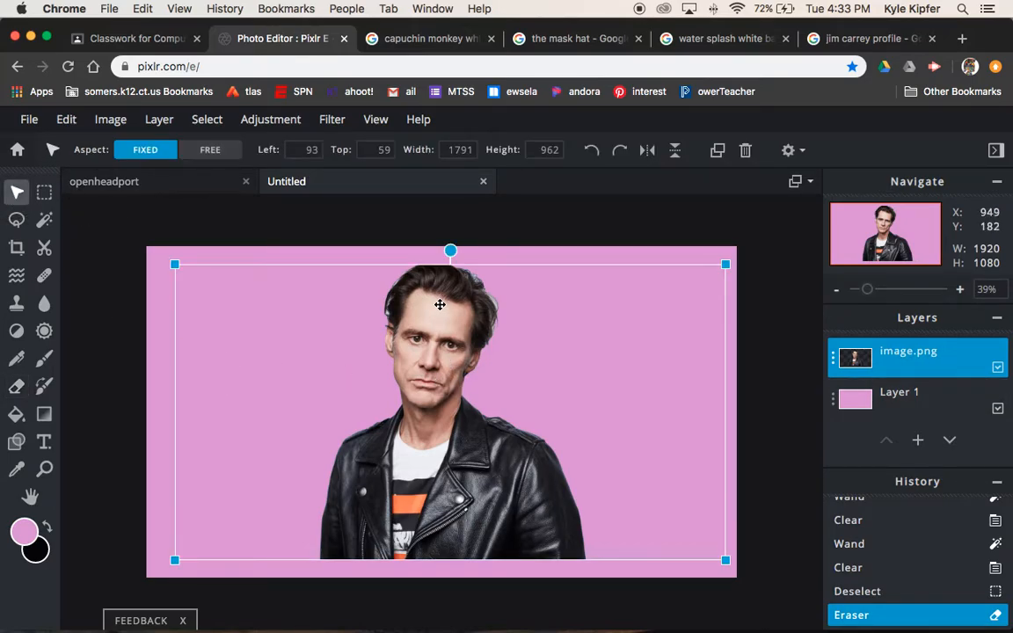
pyautogui.moveTo(440, 307); pyautogui.dragTo(436, 362)
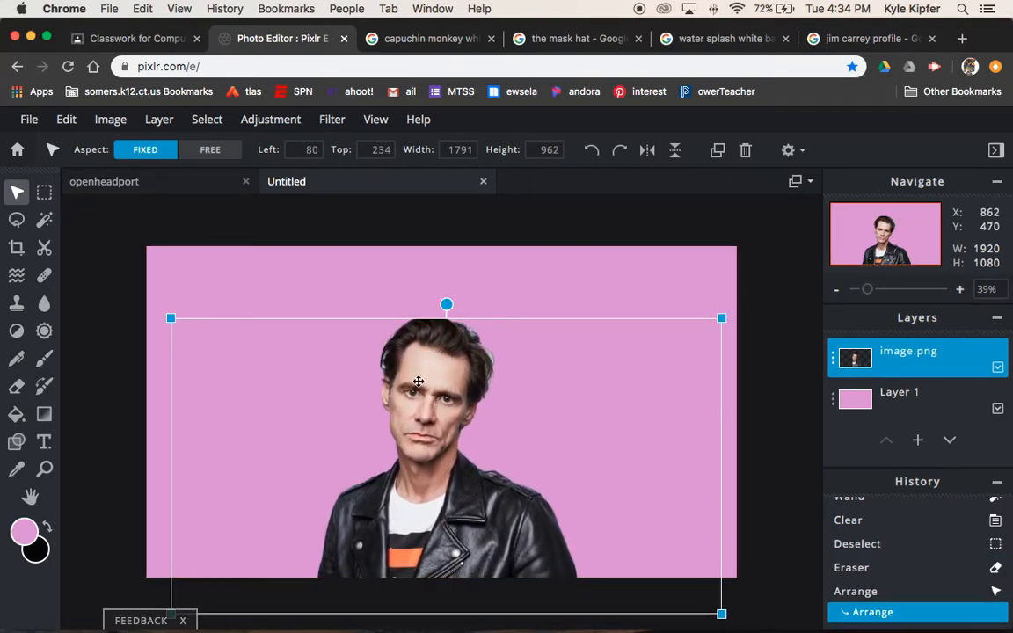
pyautogui.moveTo(454, 365); pyautogui.dragTo(456, 373)
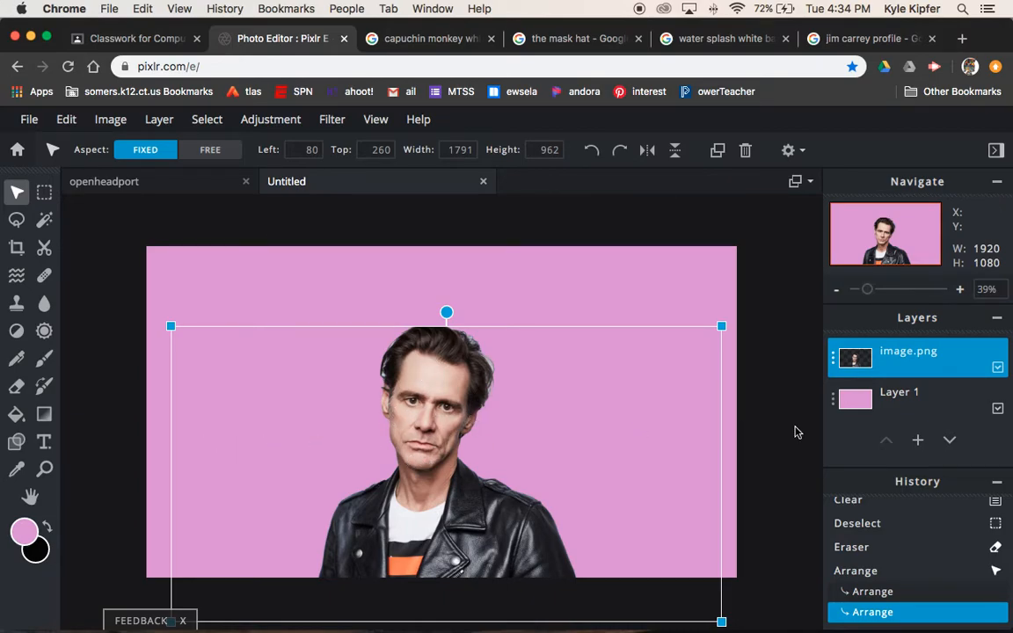
pyautogui.moveTo(445, 380); pyautogui.dragTo(430, 349)
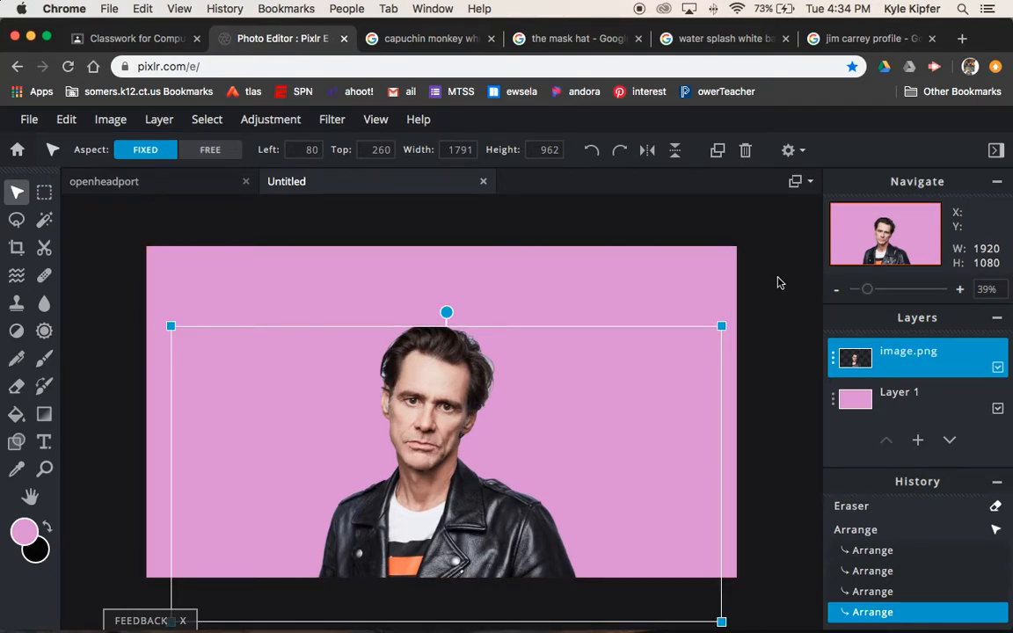
pyautogui.click(704, 255)
pyautogui.click(406, 382)
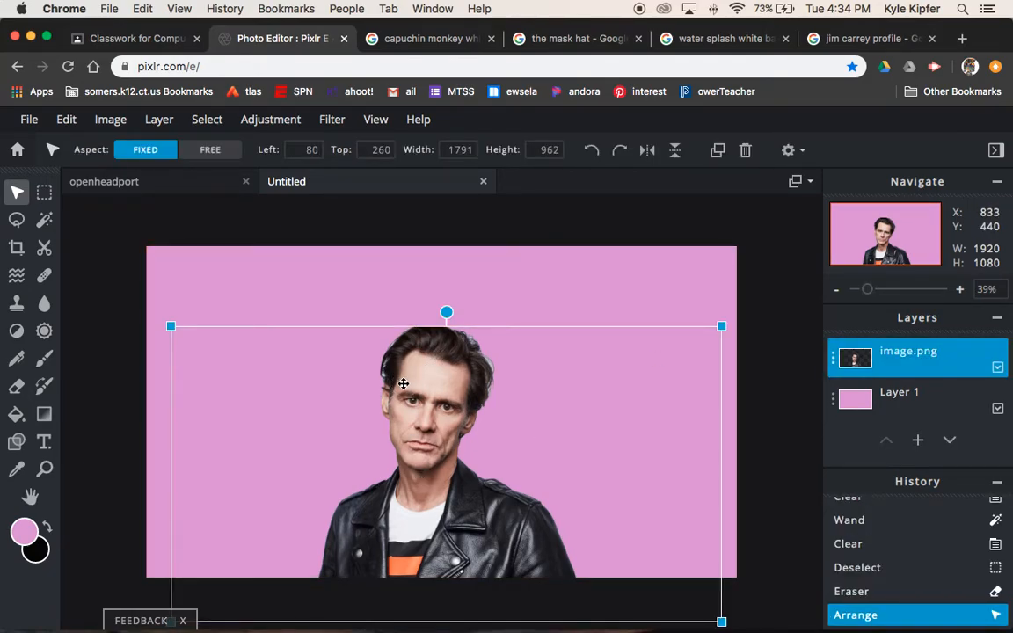
# - Turn the man's cutout black and white with a Hue & Saturation adjustment at saturation -100, and deselect the layer
pyautogui.click(268, 123)
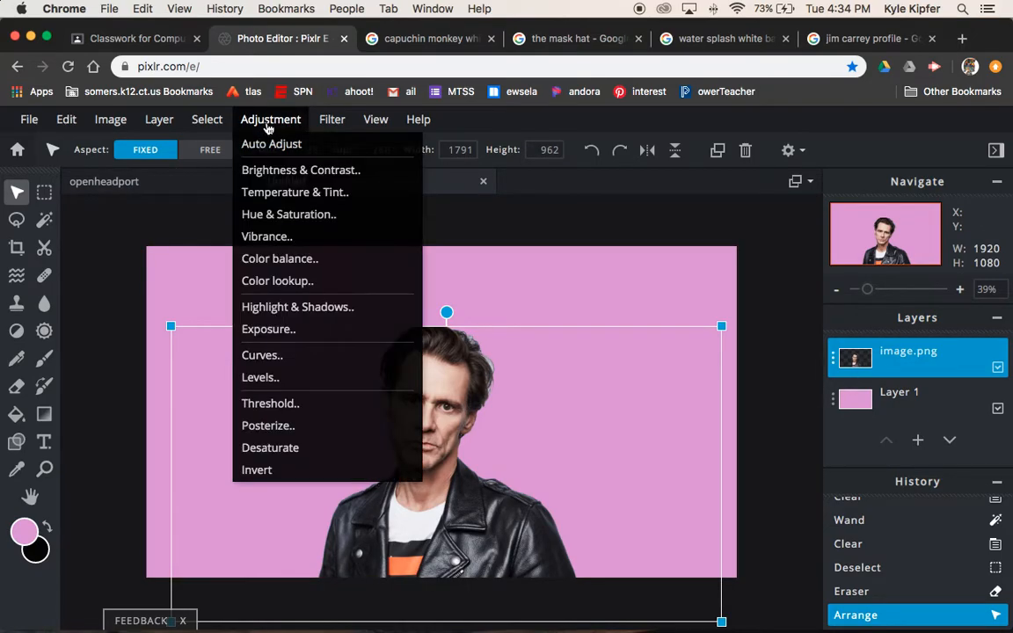
pyautogui.click(277, 214)
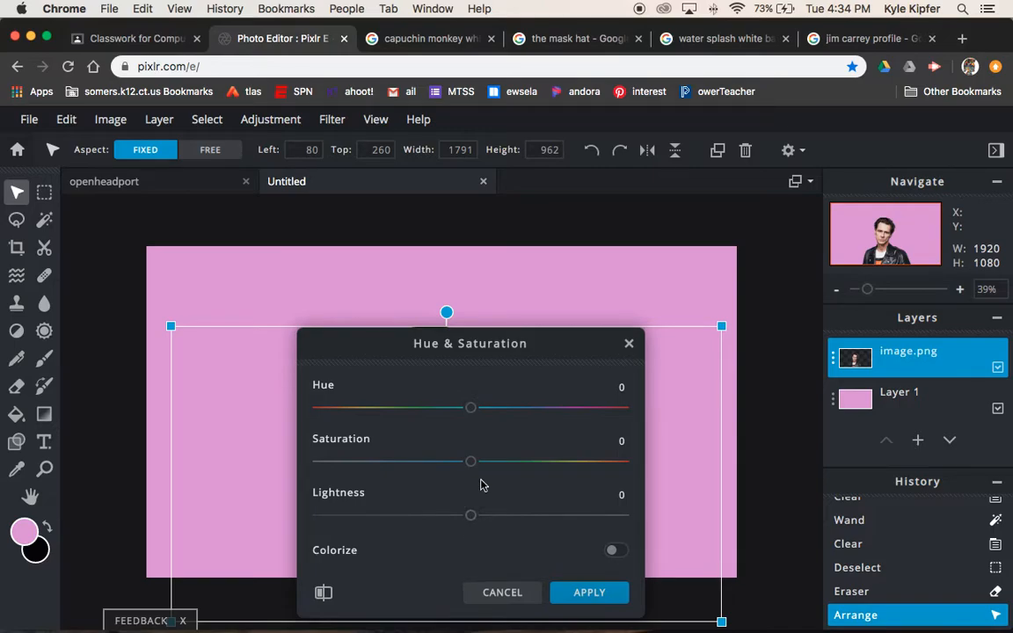
pyautogui.moveTo(549, 343); pyautogui.dragTo(809, 239)
pyautogui.moveTo(731, 359); pyautogui.dragTo(450, 356)
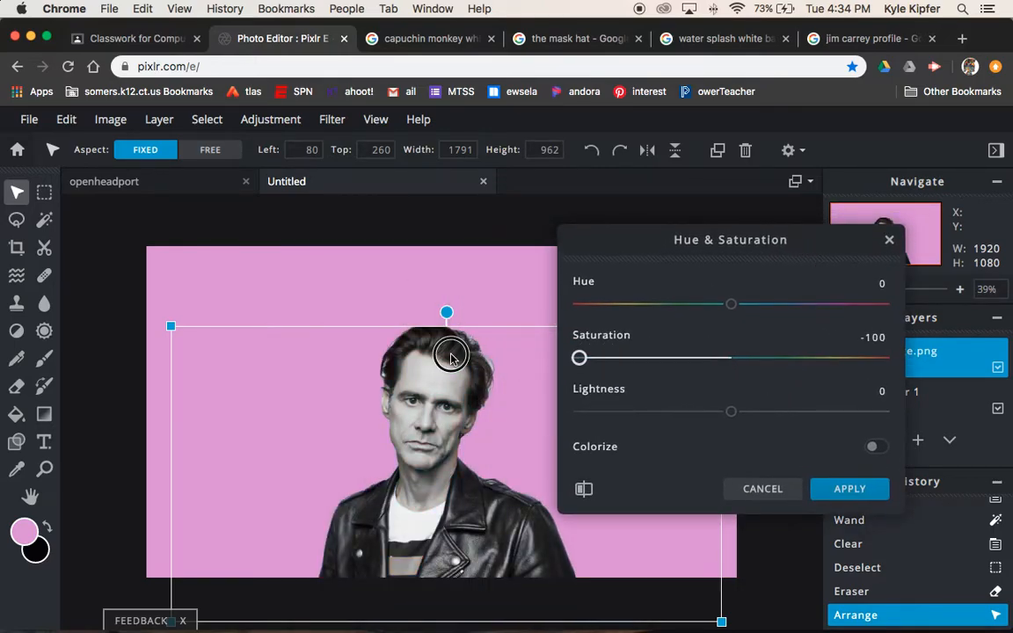
pyautogui.click(844, 488)
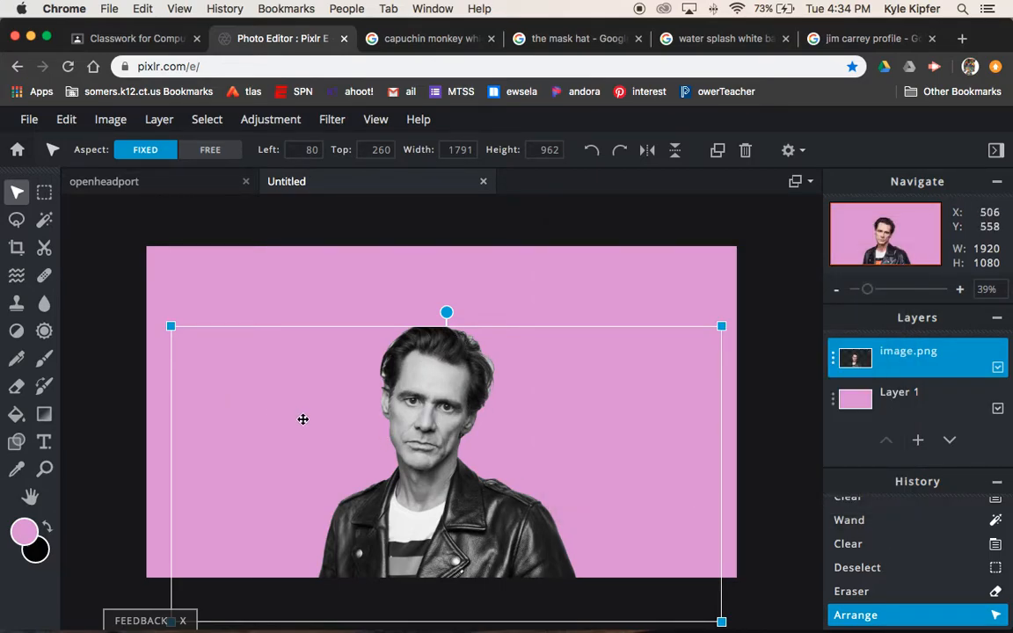
pyautogui.click(343, 228)
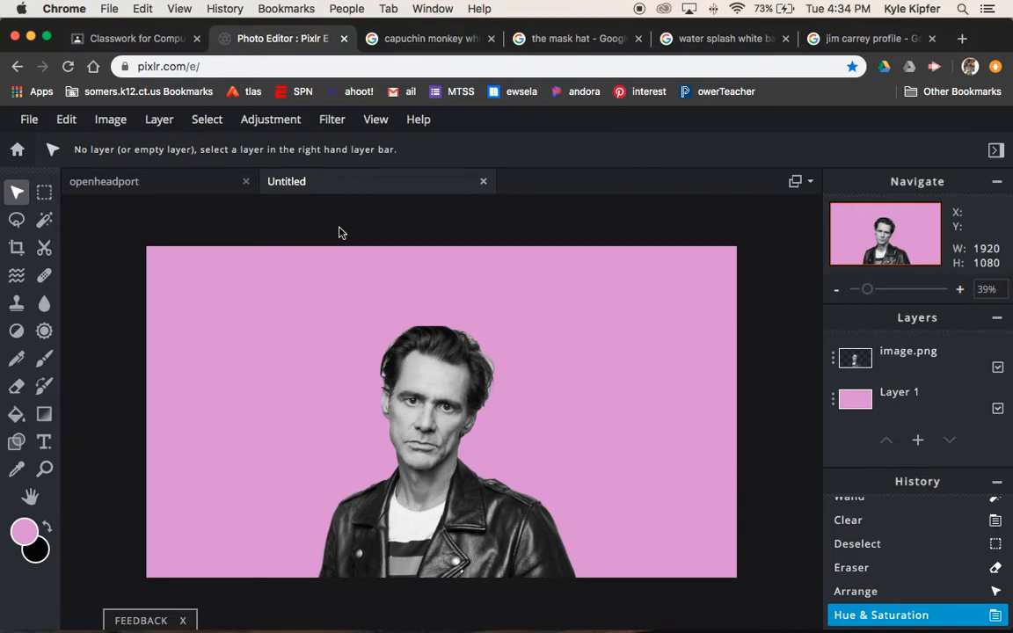
# - Marquee an area about 657 by 476 px over the head down through the eyes, delete it from image.png, and deselect
pyautogui.click(43, 191)
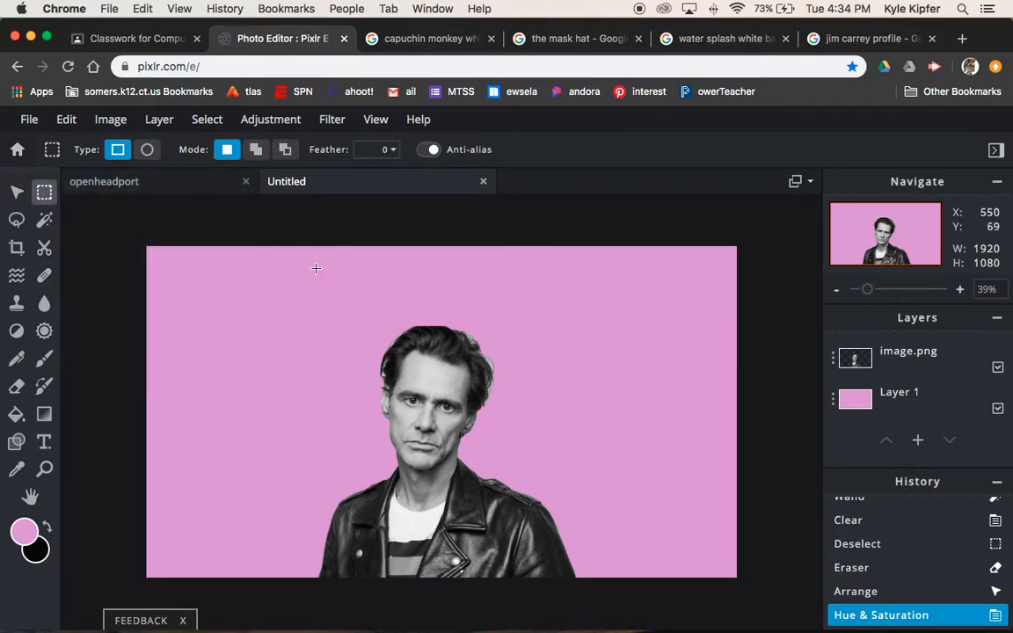
pyautogui.moveTo(316, 268); pyautogui.dragTo(518, 415)
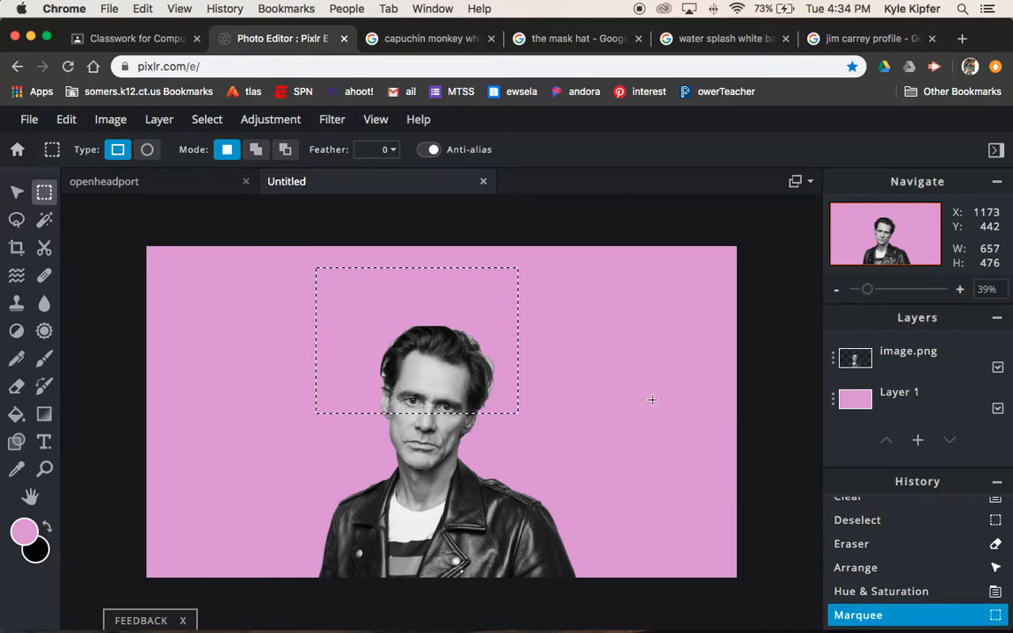
pyautogui.click(923, 357)
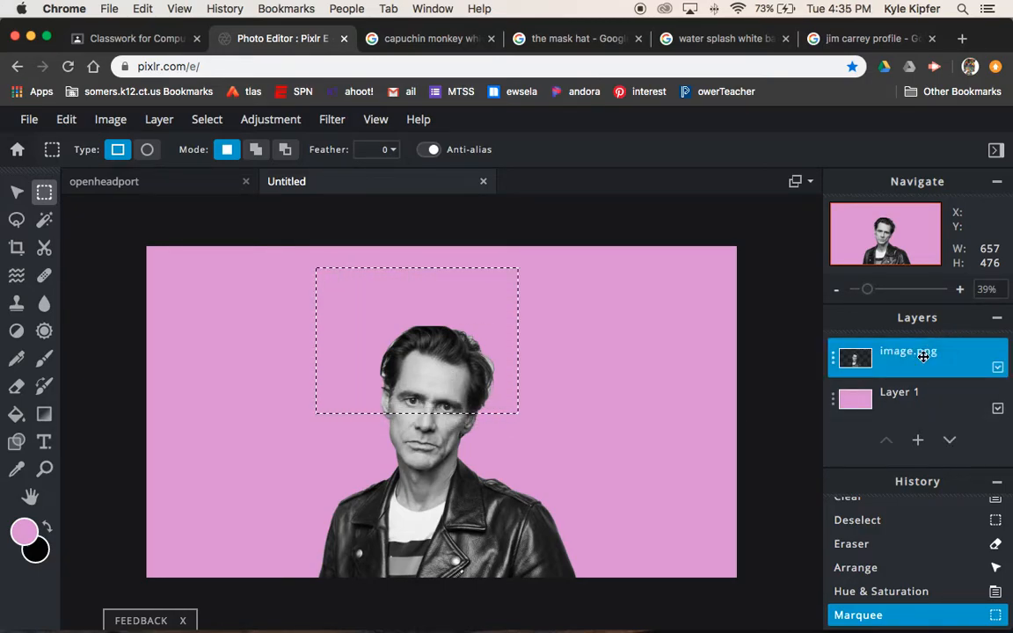
pyautogui.press('Delete')
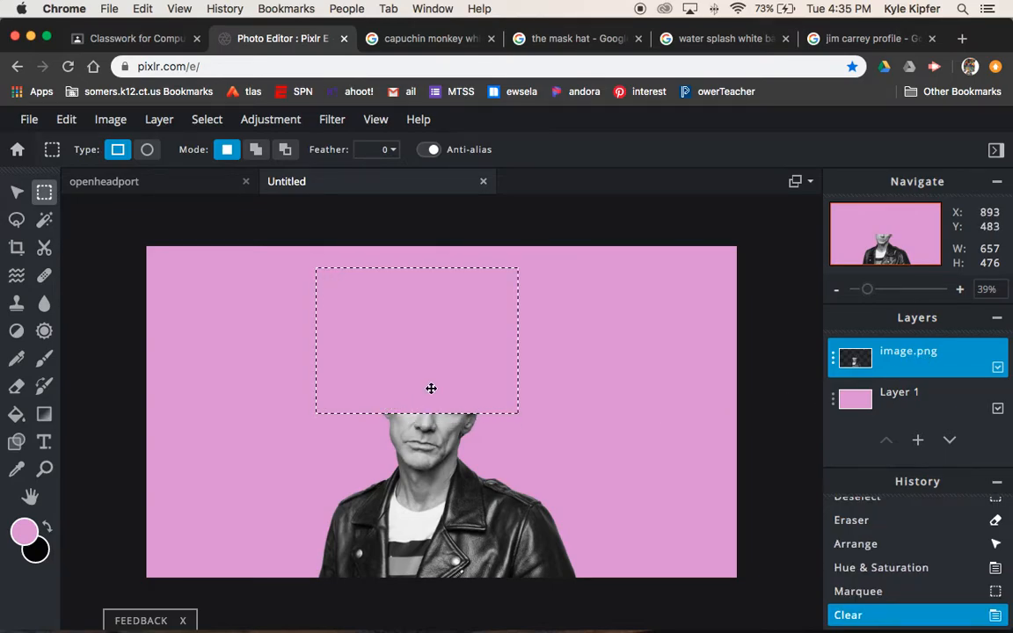
pyautogui.click(439, 262)
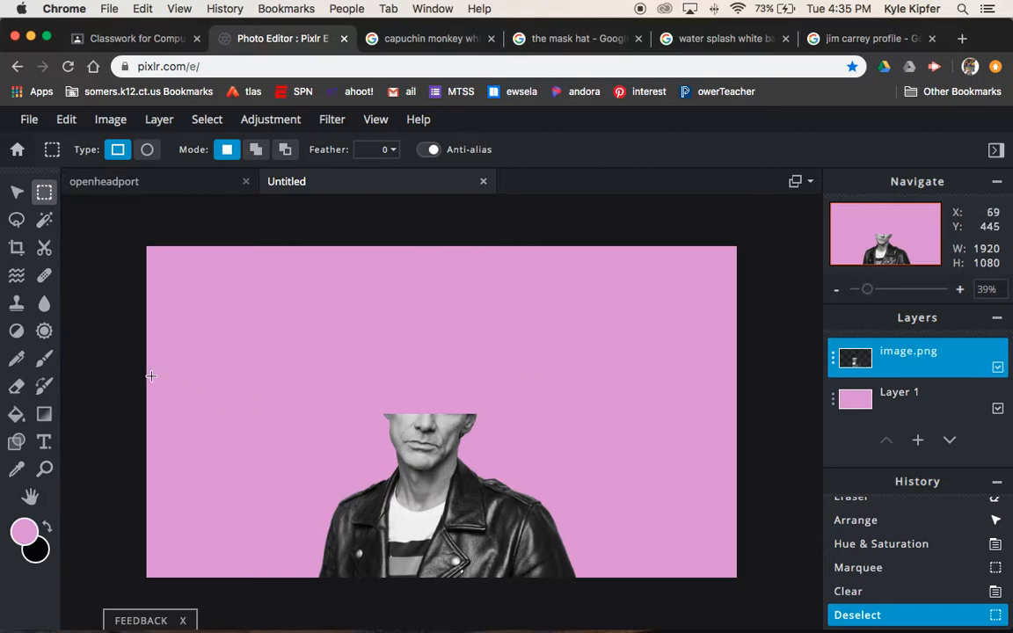
# - Add an empty layer and place it between the man's cutout and the pink background layer
pyautogui.click(923, 400)
pyautogui.click(917, 439)
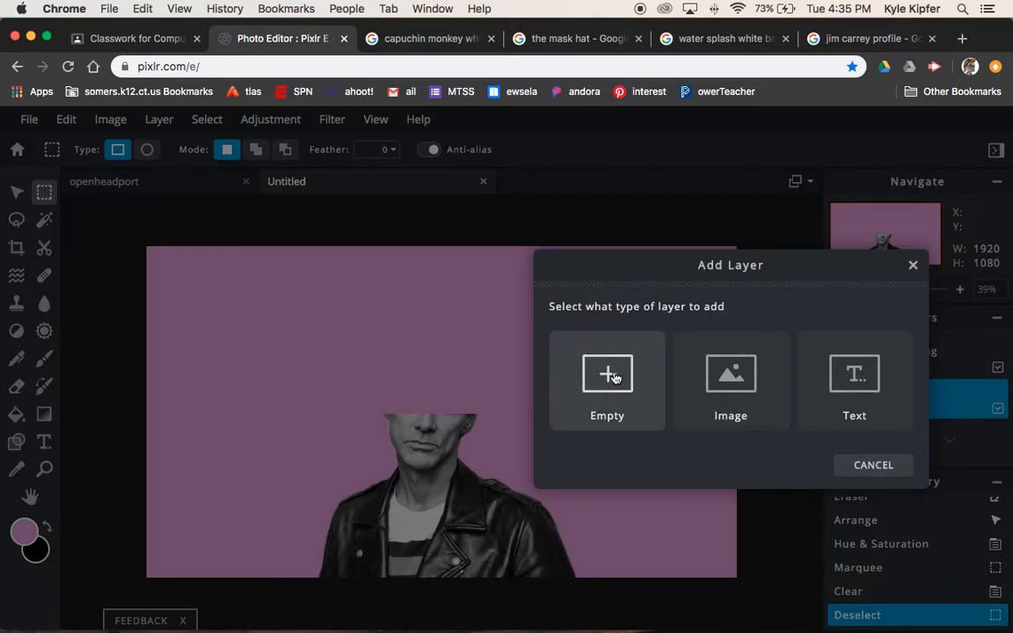
pyautogui.click(614, 378)
pyautogui.moveTo(896, 357); pyautogui.dragTo(915, 405)
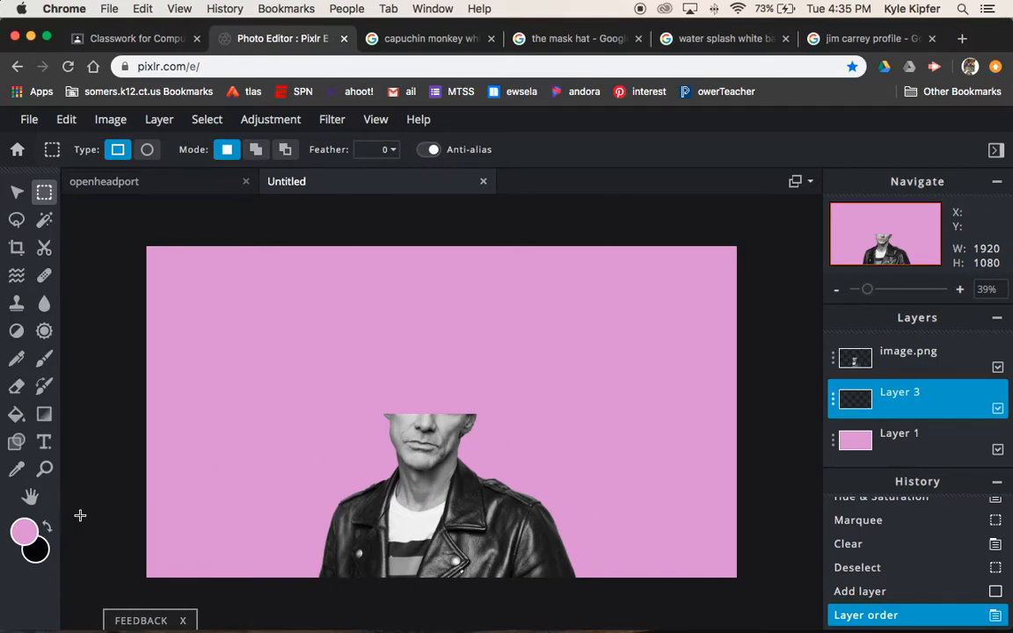
# - Activate the Shape tool with the ellipse and set the foreground colour to pale cream #F2F2E1
pyautogui.click(15, 441)
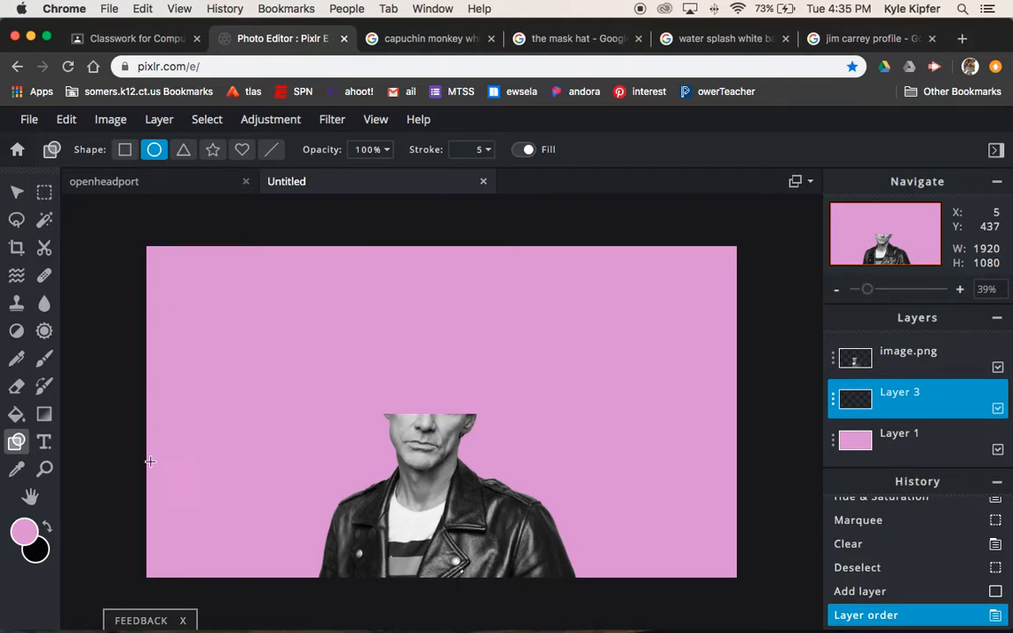
pyautogui.click(25, 531)
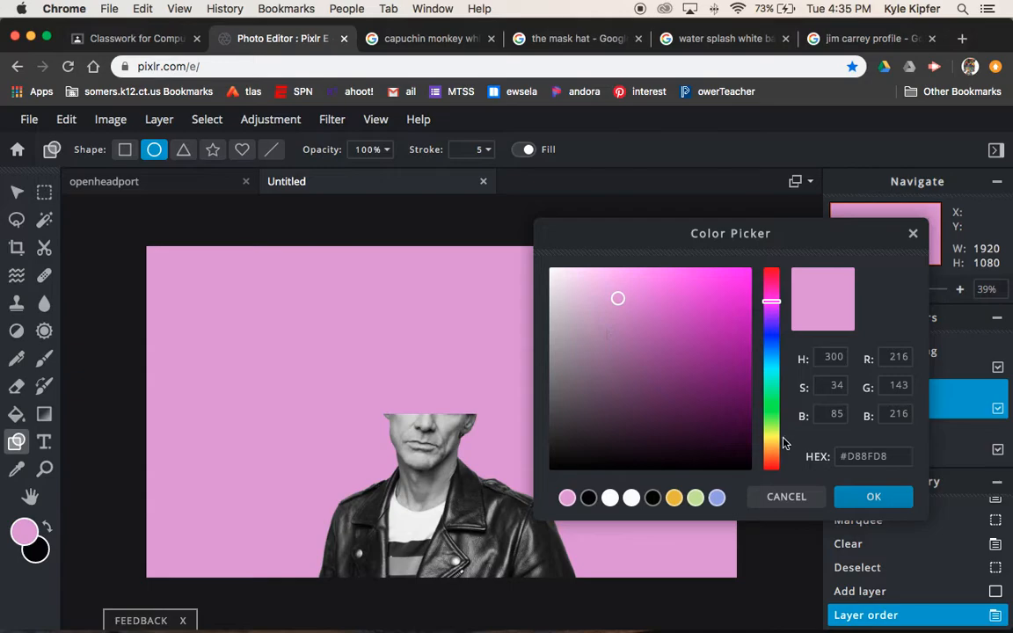
pyautogui.click(772, 430)
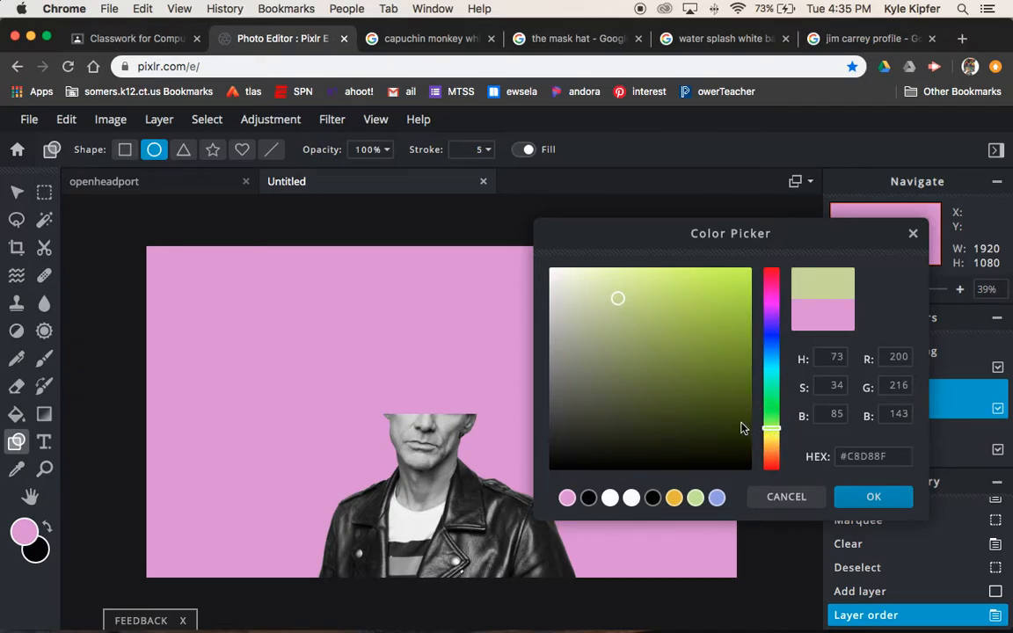
pyautogui.click(772, 436)
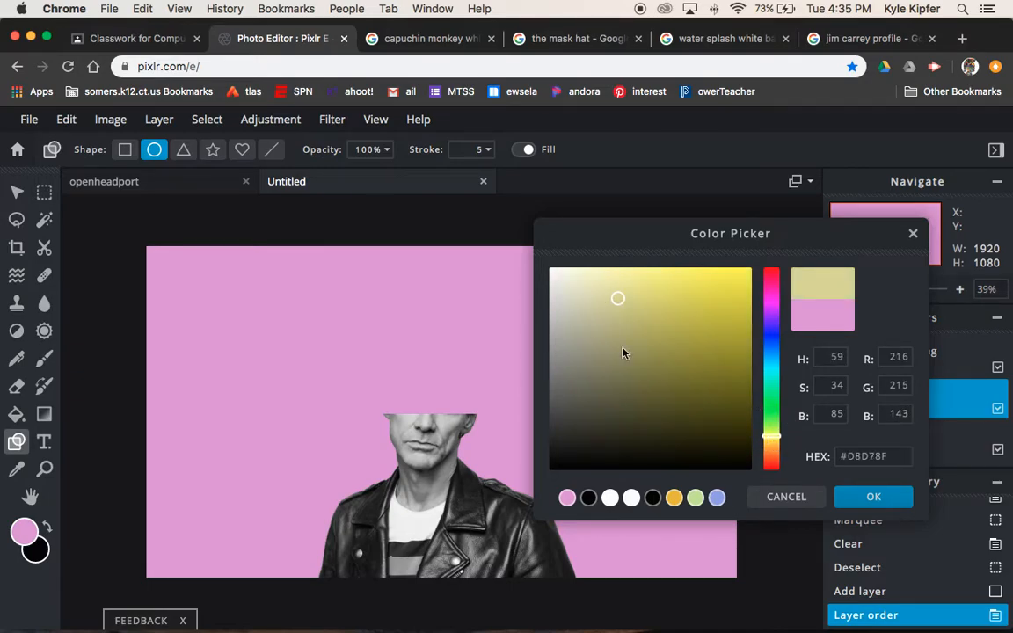
pyautogui.click(579, 289)
pyautogui.click(573, 286)
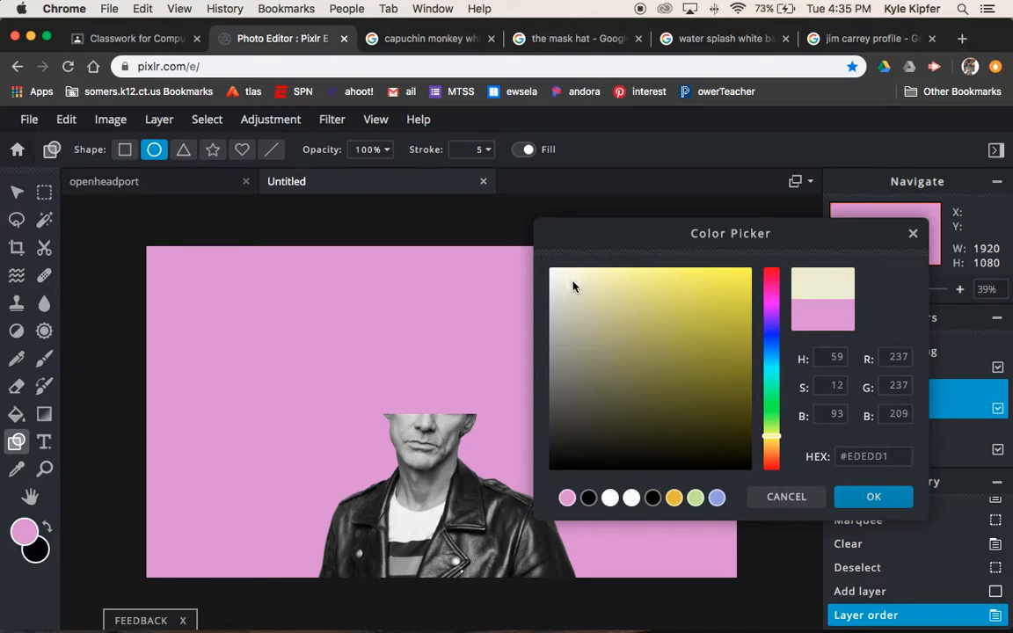
pyautogui.click(890, 502)
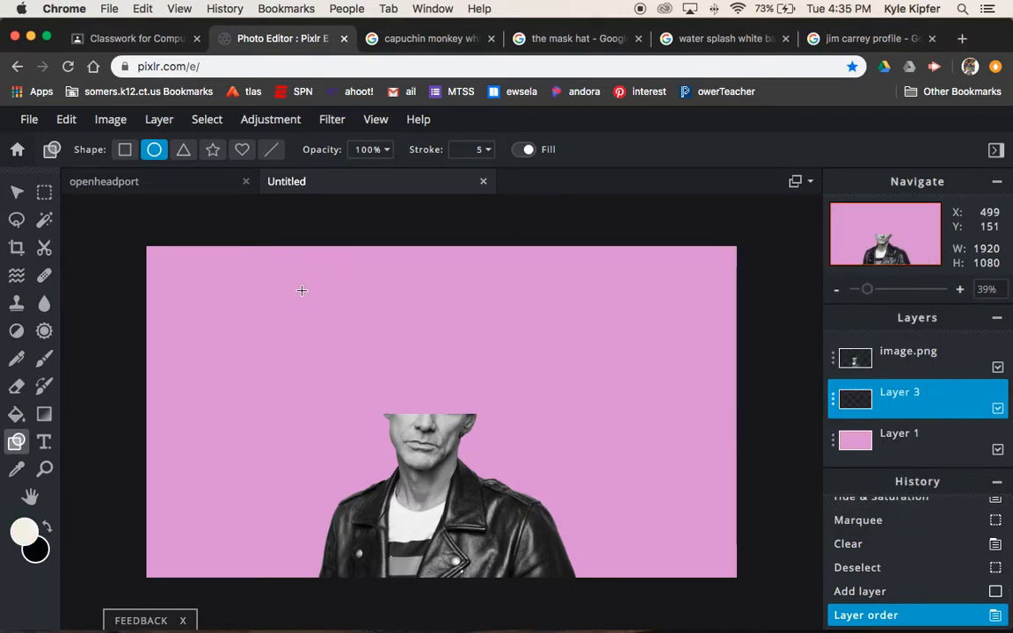
# - Undo the trial ellipses and make both the foreground and background colours cream #F2F2E1
pyautogui.moveTo(304, 286); pyautogui.dragTo(167, 430)
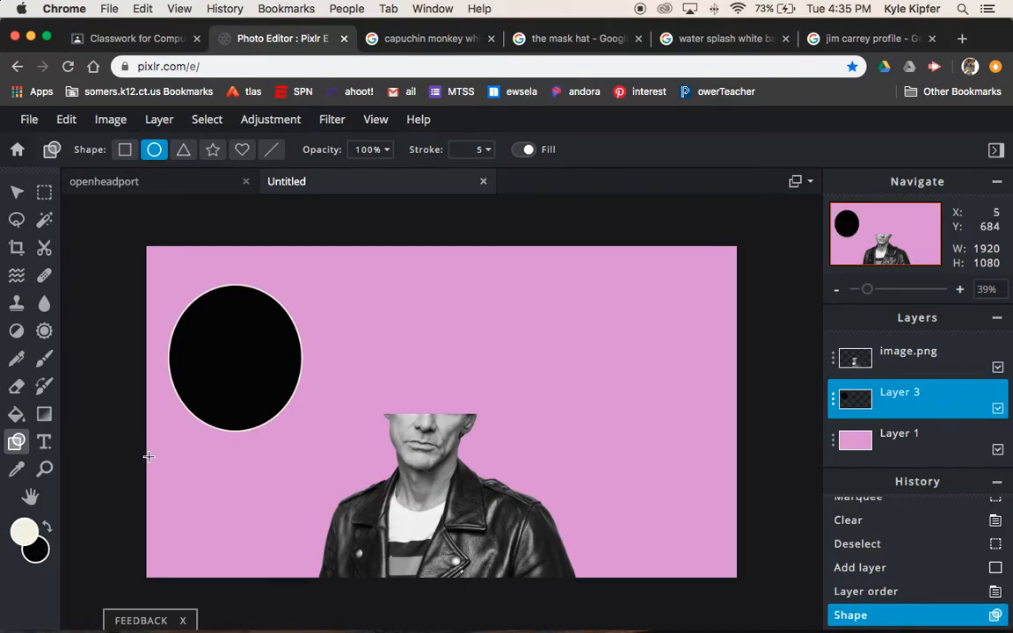
pyautogui.press('super+z')
pyautogui.click(47, 532)
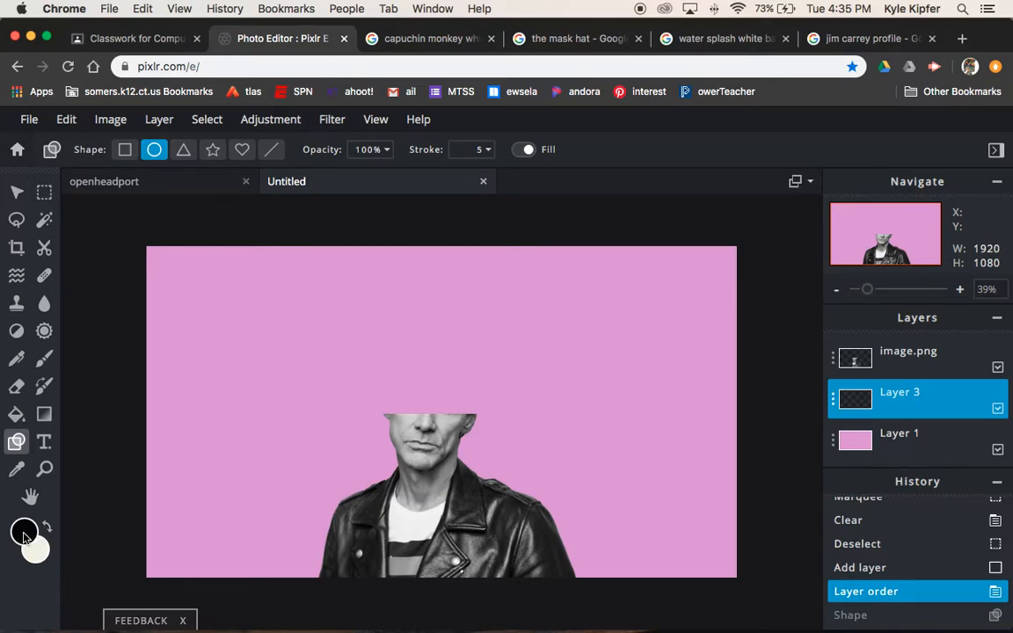
pyautogui.moveTo(303, 287); pyautogui.dragTo(404, 411)
pyautogui.press('super+z')
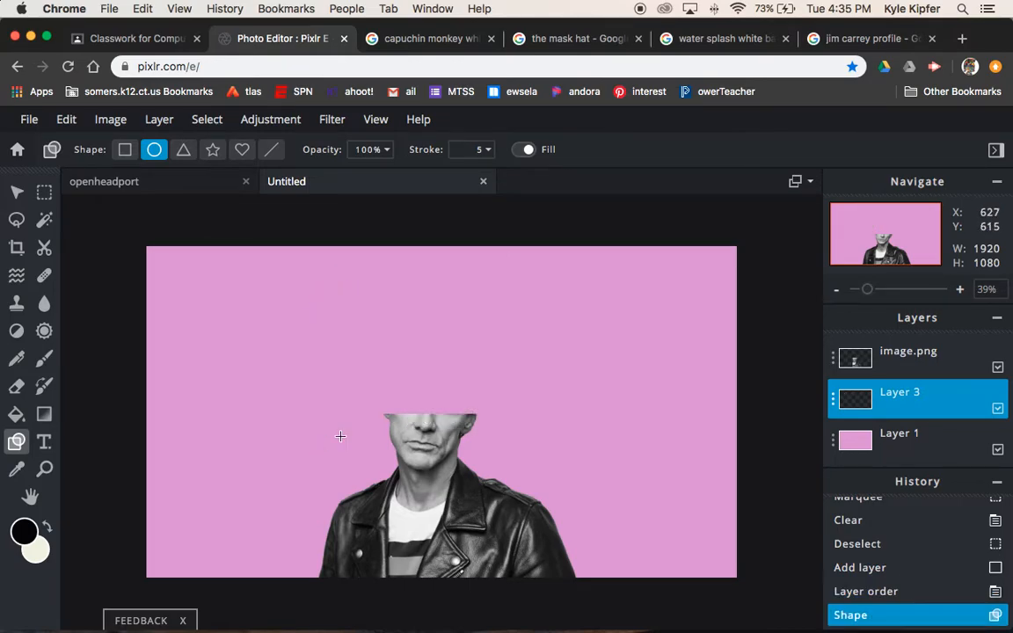
pyautogui.click(24, 531)
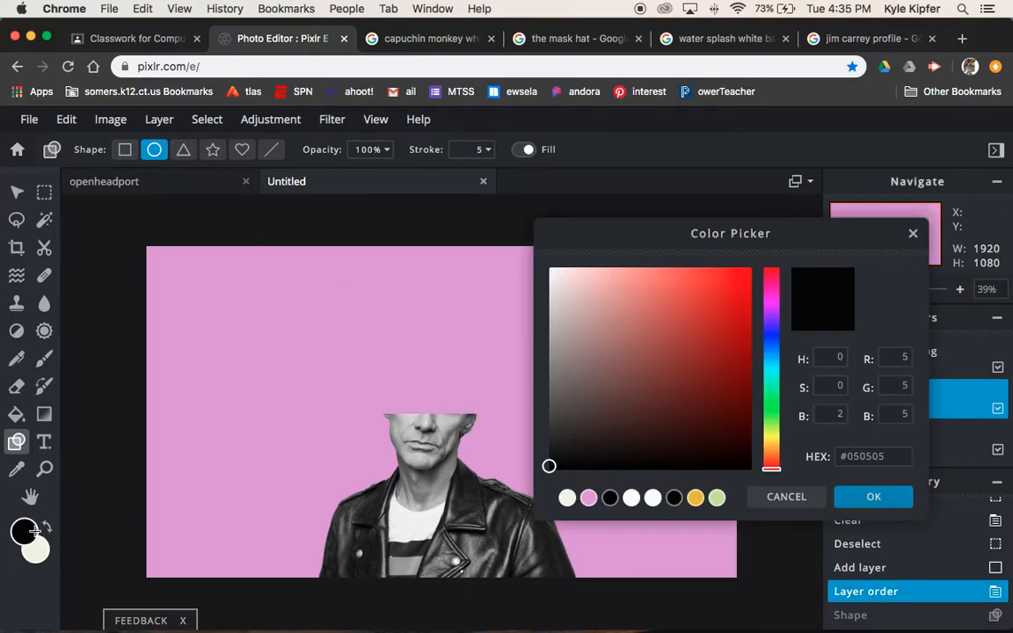
pyautogui.click(567, 499)
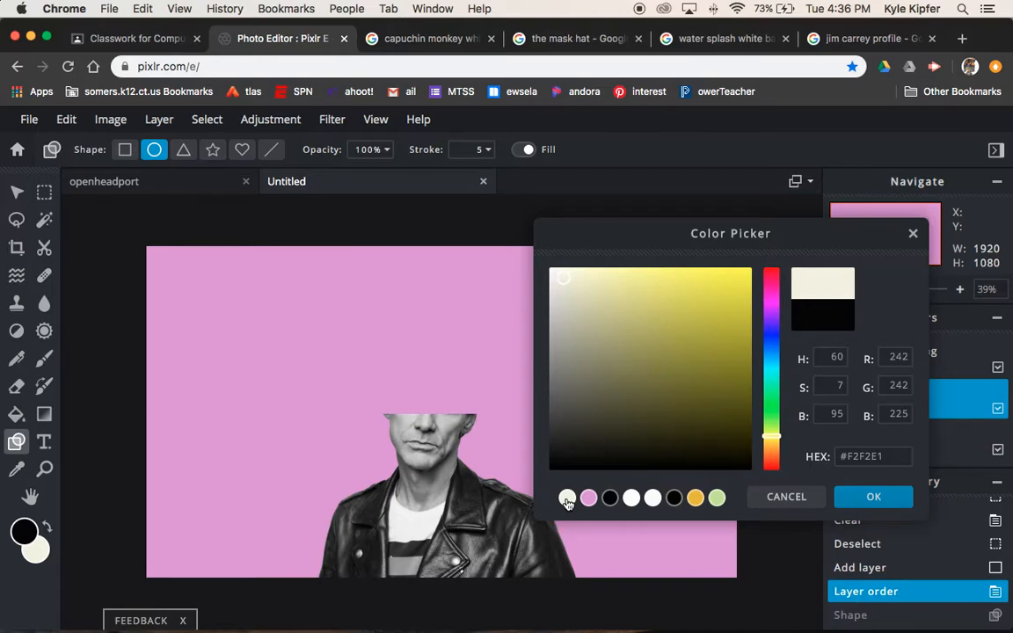
pyautogui.click(873, 498)
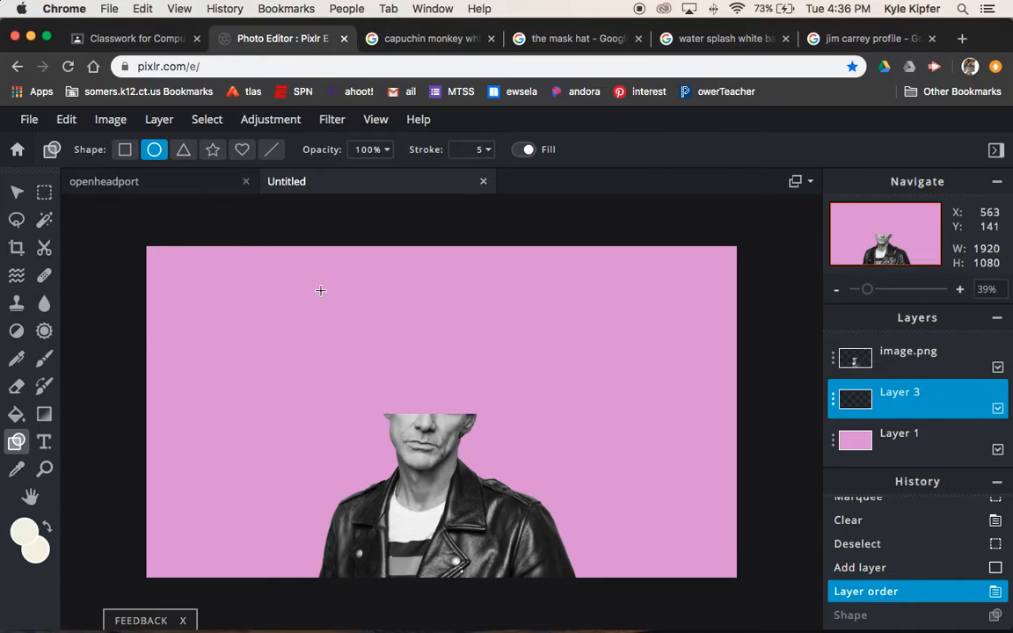
# - Draw a filled cream circle about 776 px wide on Layer 3 and centre it behind the man's head at about left 545, top 56
pyautogui.moveTo(319, 290); pyautogui.dragTo(597, 478)
pyautogui.click(17, 192)
pyautogui.moveTo(498, 367); pyautogui.dragTo(498, 336)
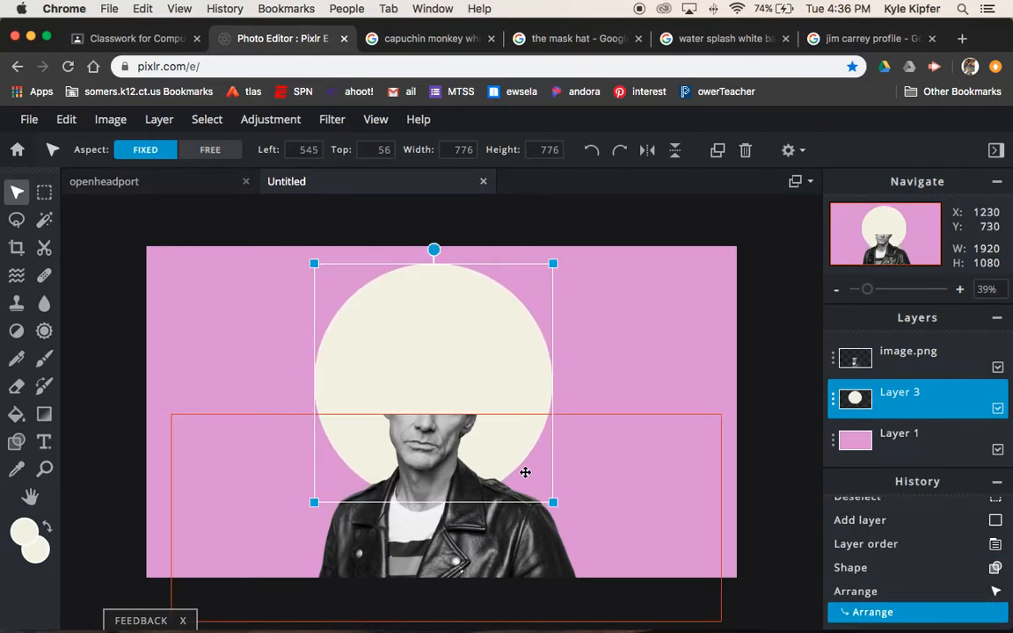
pyautogui.click(743, 295)
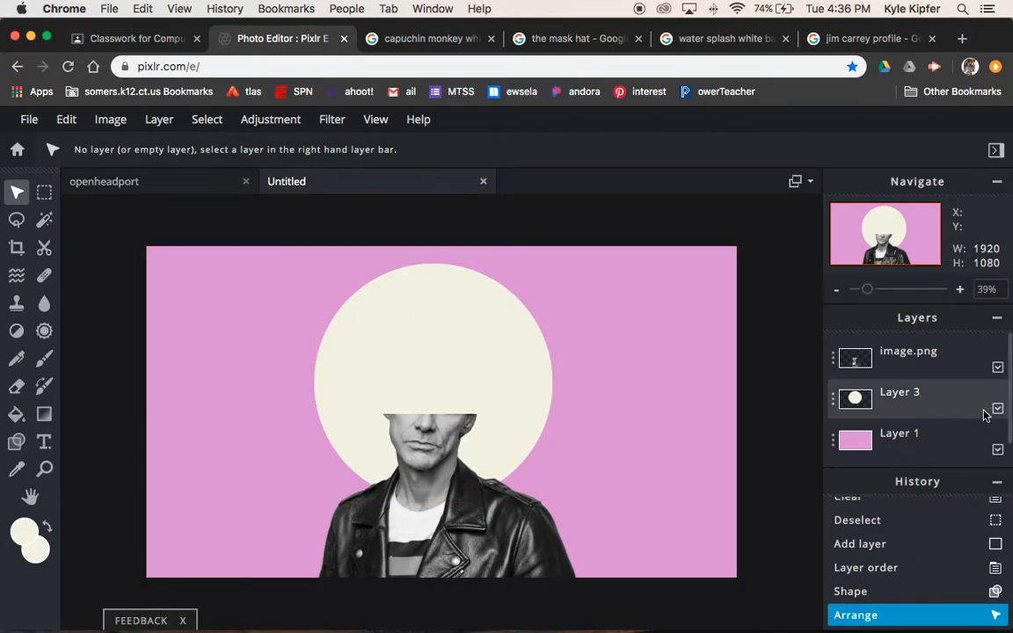
pyautogui.click(924, 355)
pyautogui.click(915, 403)
pyautogui.click(912, 444)
pyautogui.click(919, 402)
pyautogui.click(924, 363)
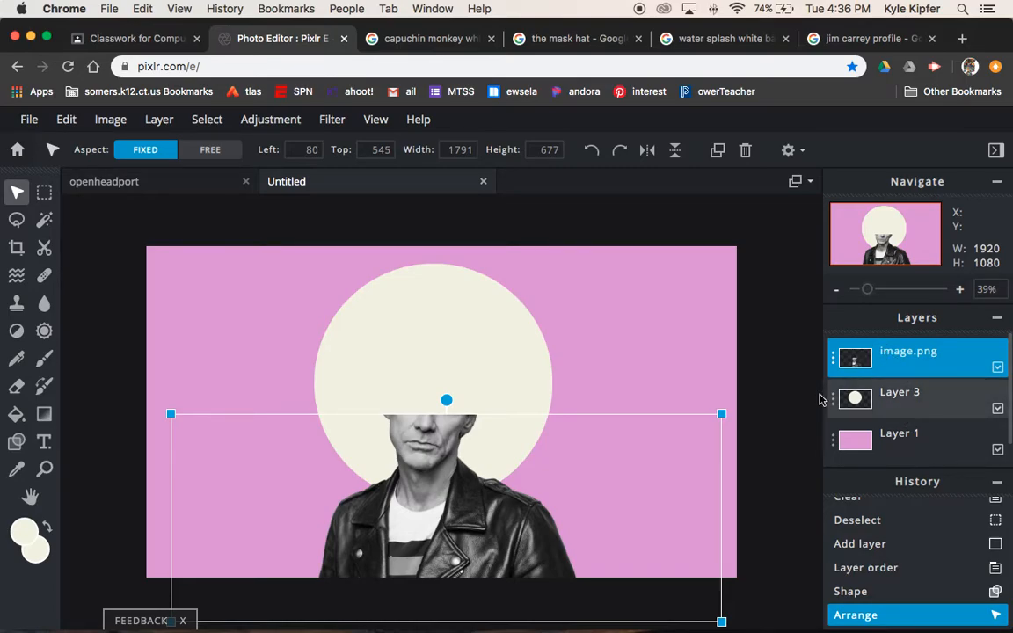
pyautogui.click(783, 343)
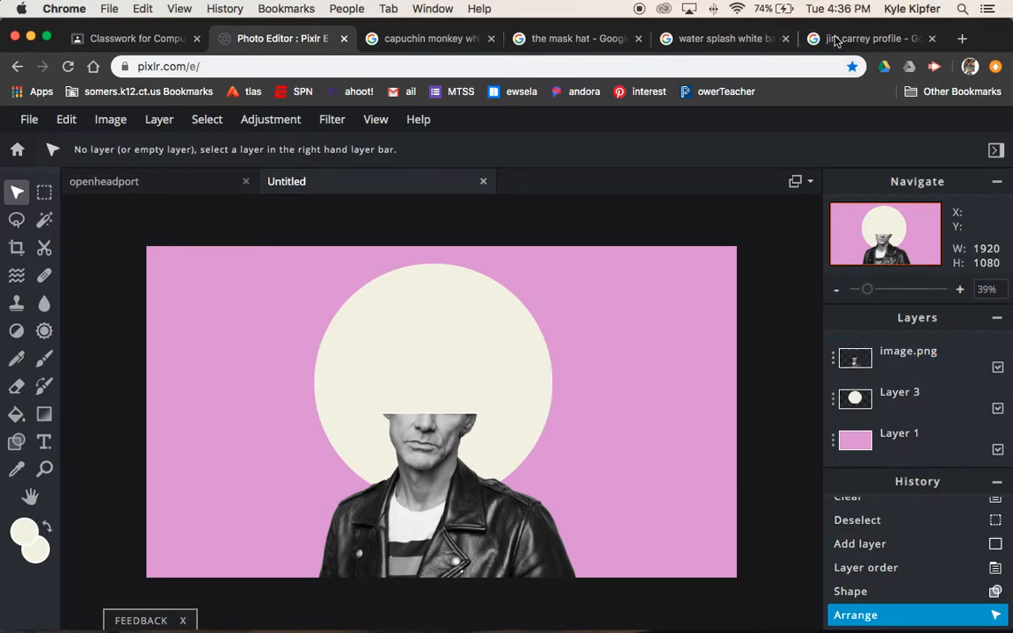
# - Copy the picture of the capuchin monkey in a yellow hood from the image search, close that search, and paste it into the Pixlr collage
pyautogui.click(427, 39)
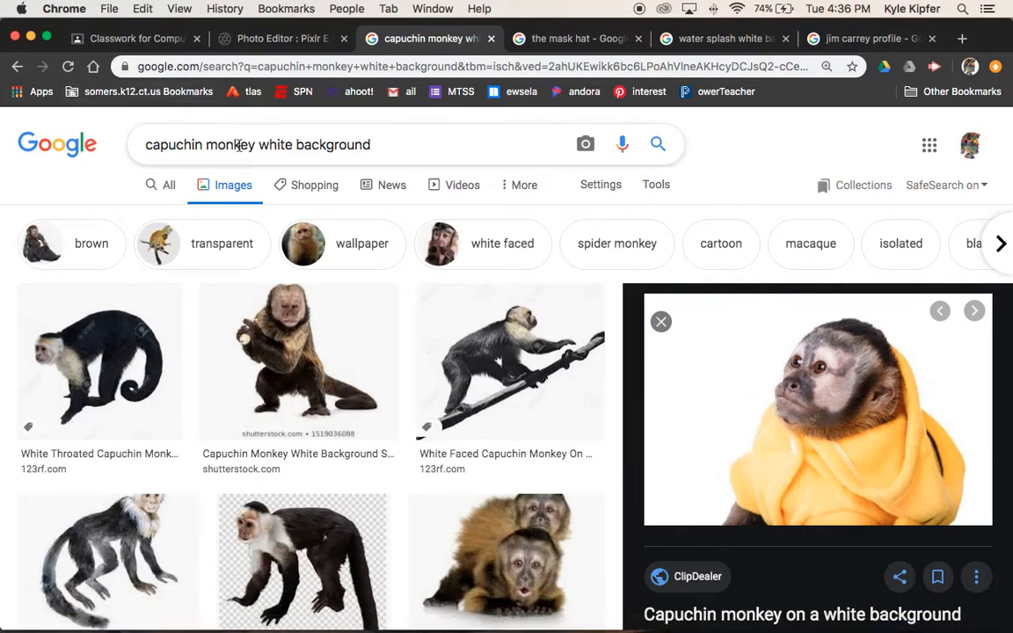
pyautogui.rightClick(832, 422)
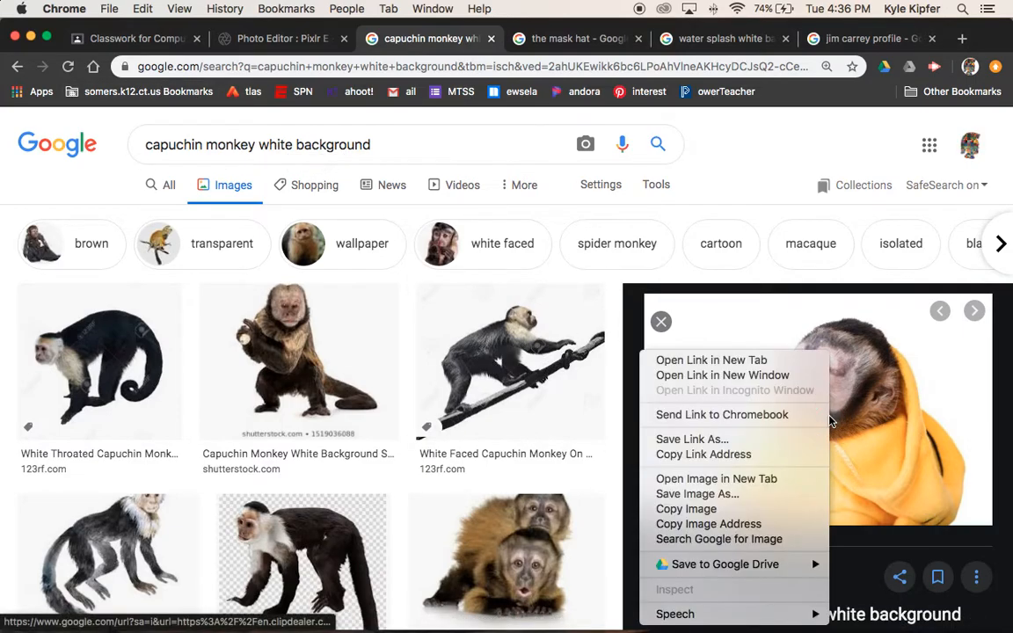
pyautogui.click(752, 511)
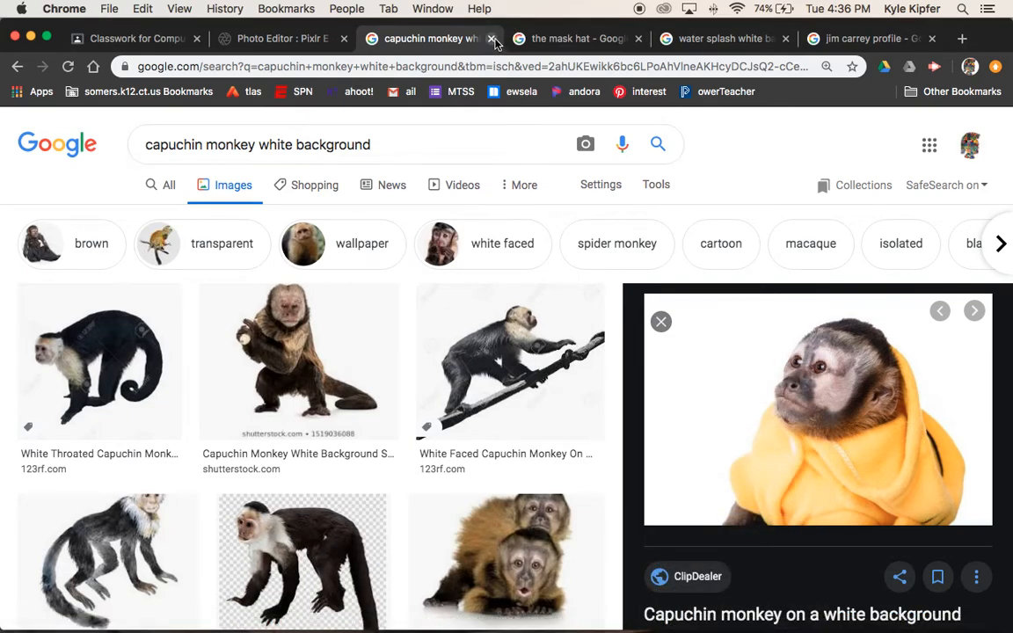
pyautogui.click(493, 38)
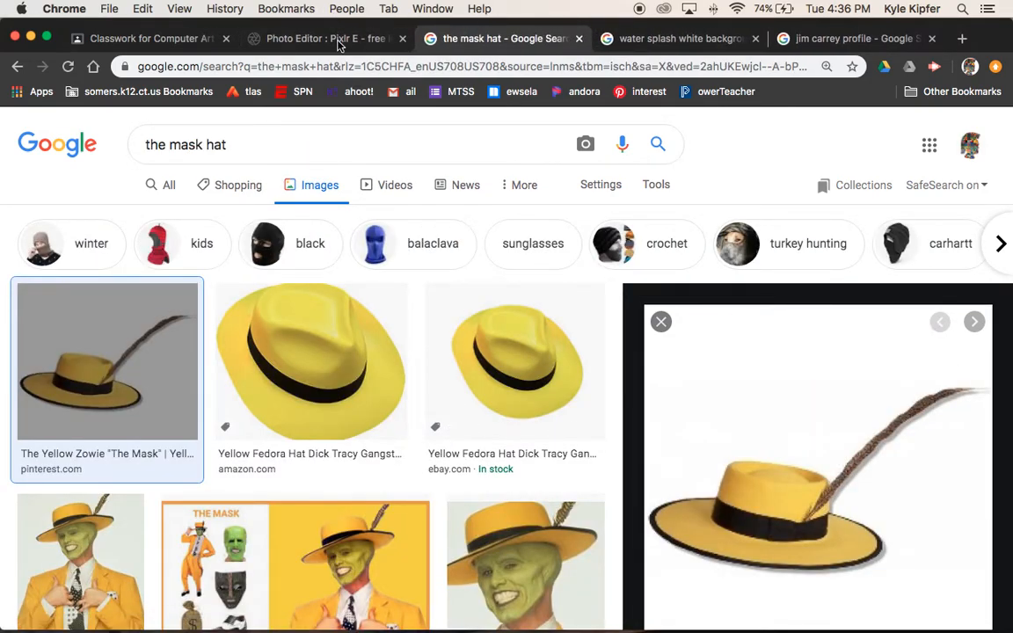
pyautogui.click(339, 43)
pyautogui.press('super+v')
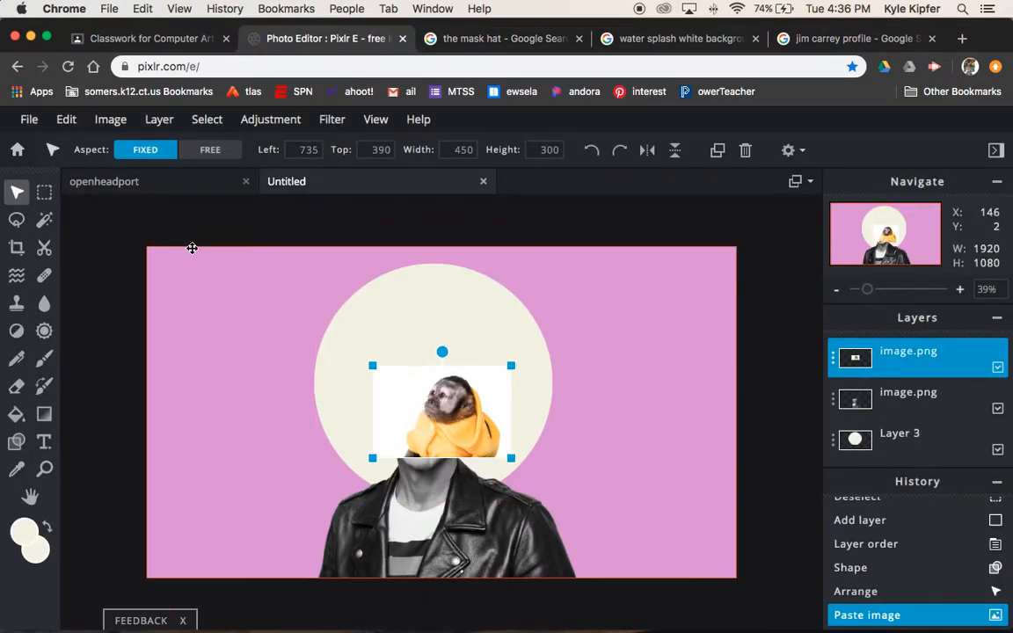
# - Remove the white background around the monkey with the Magic Wand at tolerance 32 and clear the selection
pyautogui.click(44, 220)
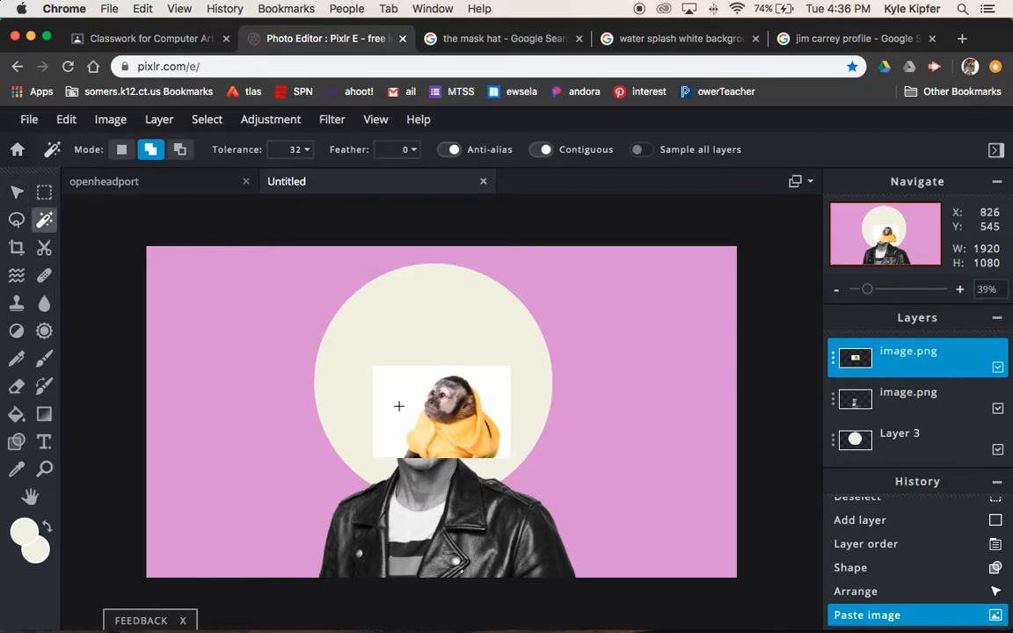
pyautogui.click(394, 392)
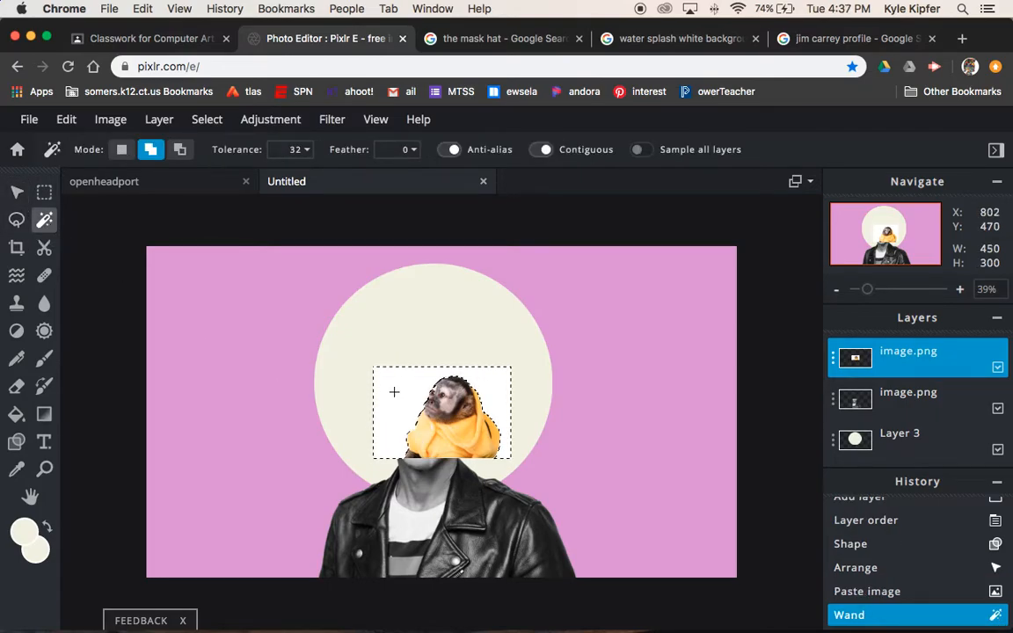
pyautogui.press('BackSpace')
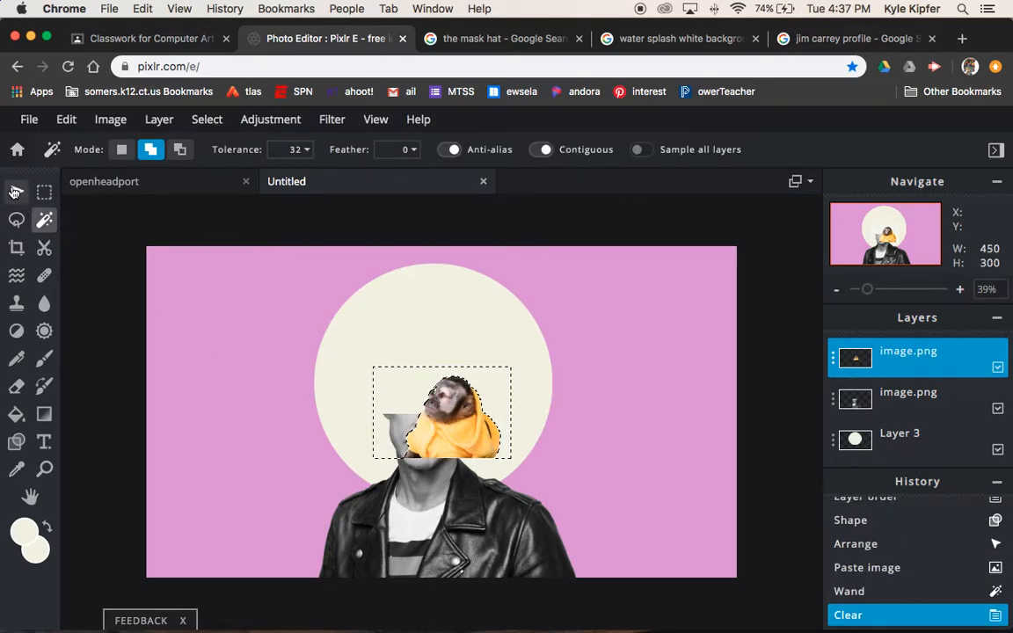
pyautogui.hotkey('ctrl', 'd')
# - Move the monkey onto the man's cut-off head and scale its layer down to about 321 by 214 px
pyautogui.click(15, 192)
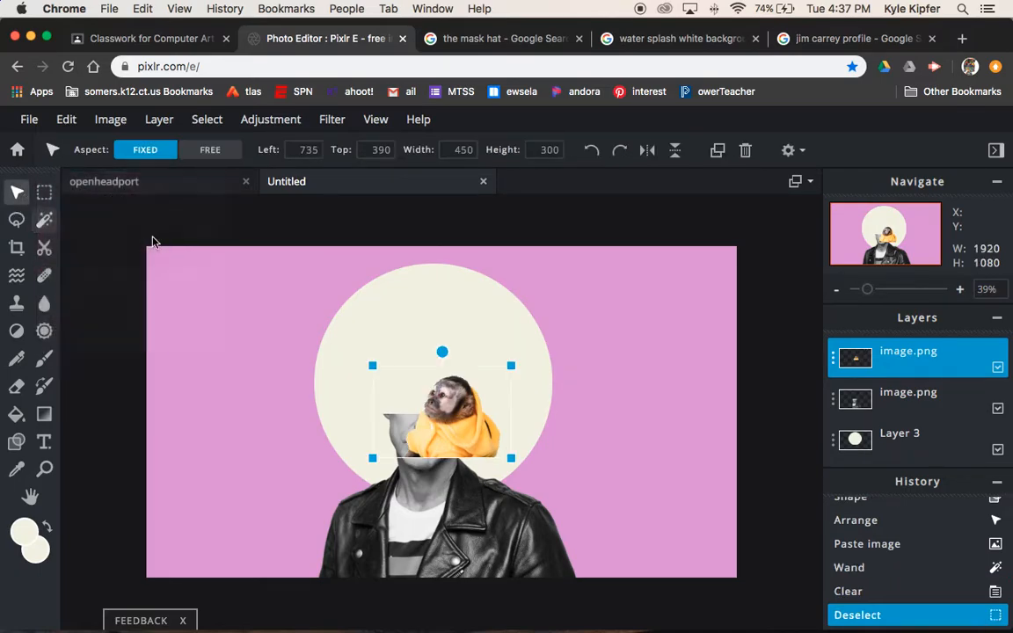
pyautogui.moveTo(465, 441); pyautogui.dragTo(422, 399)
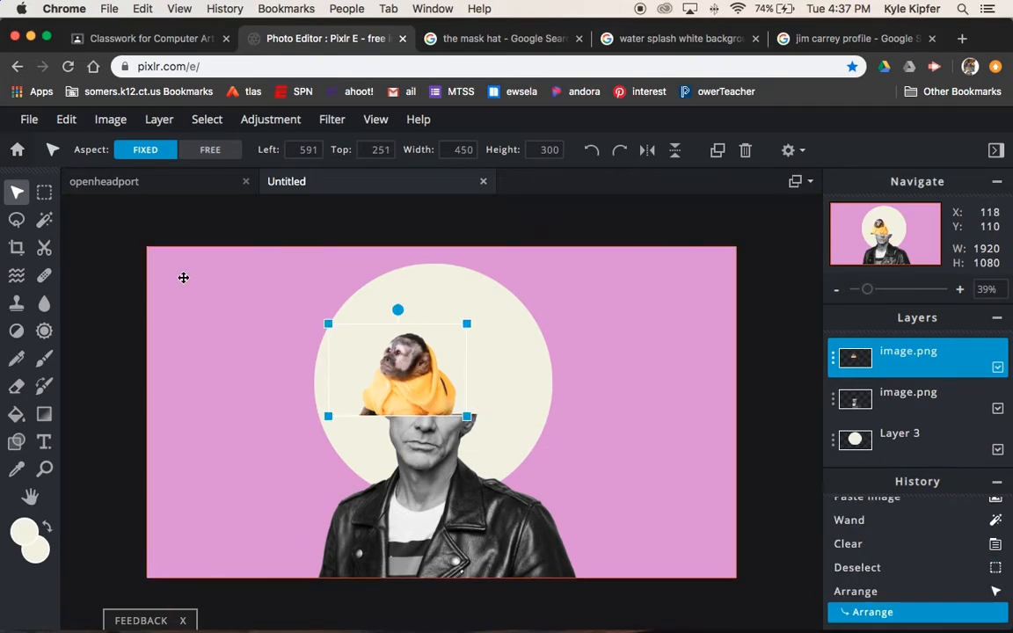
pyautogui.click(150, 215)
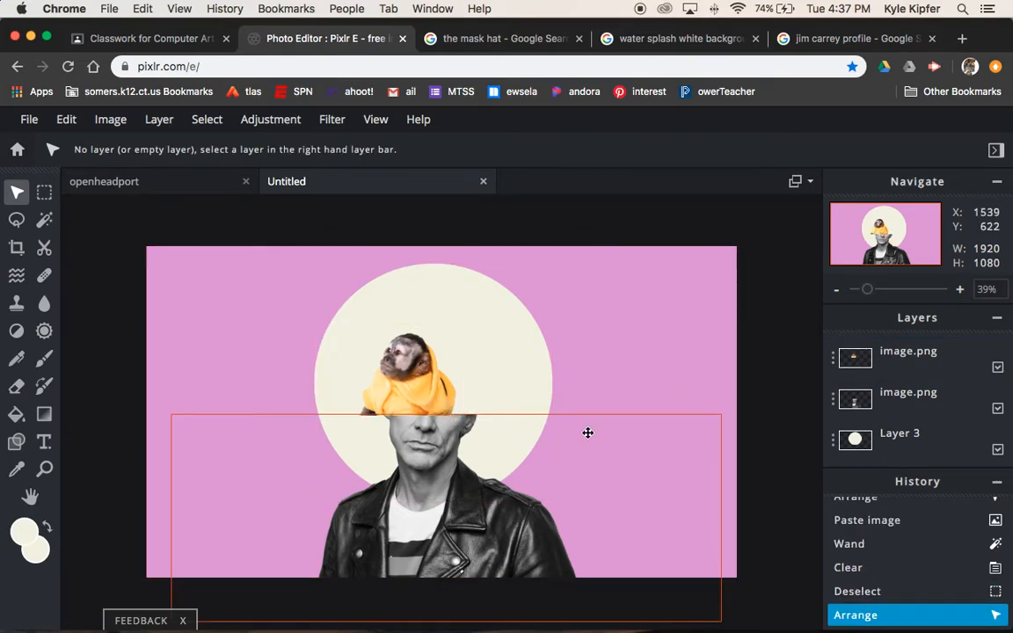
pyautogui.click(417, 396)
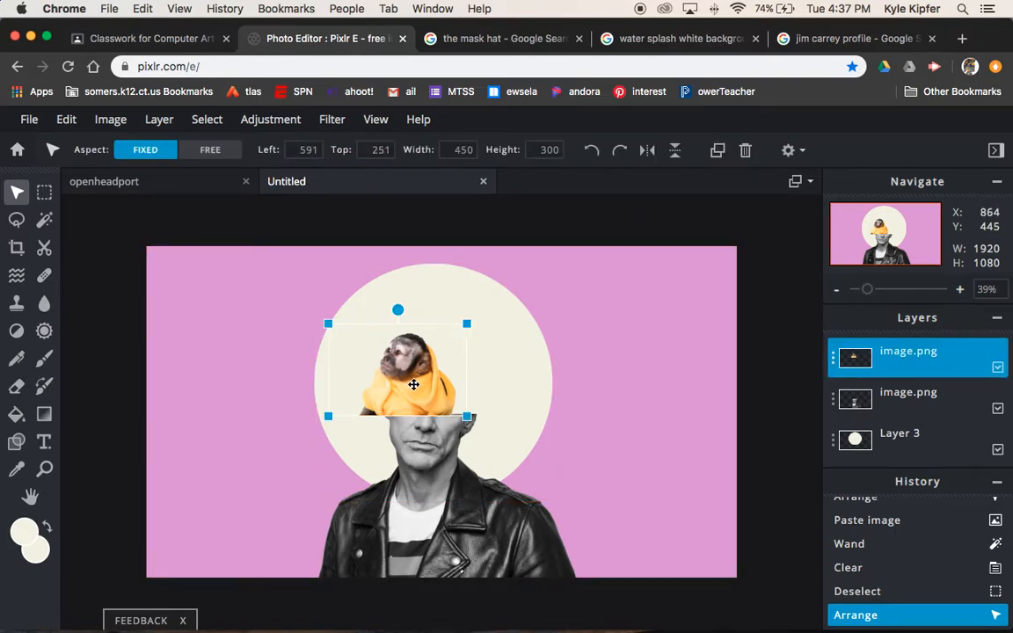
pyautogui.moveTo(327, 325); pyautogui.dragTo(367, 334)
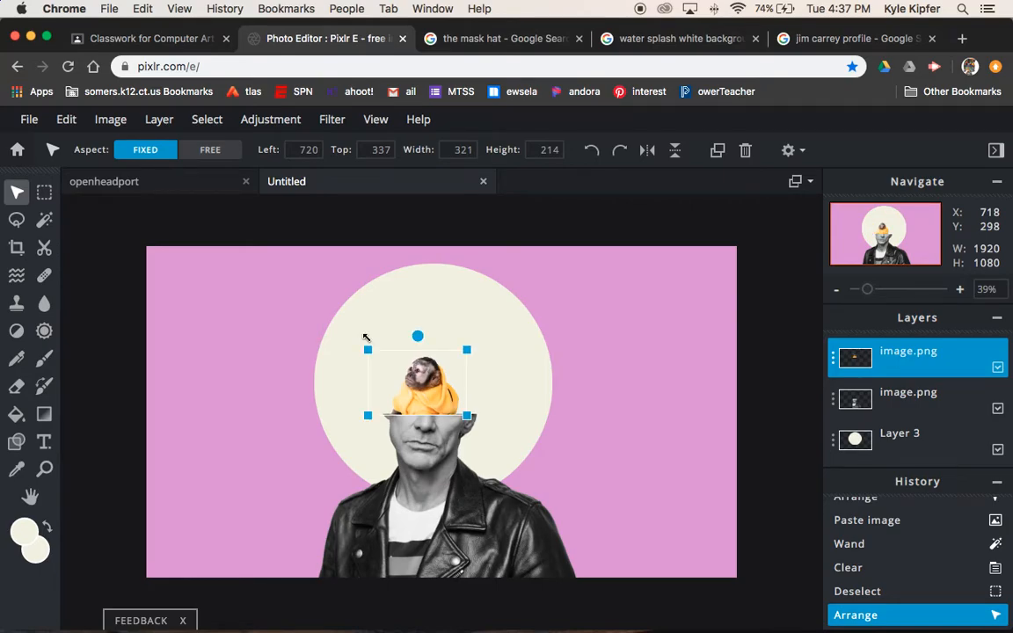
# - Place the monkey layer beneath the man's cutout layer and nudge the monkey slightly left so it sits inside the open head
pyautogui.click(904, 355)
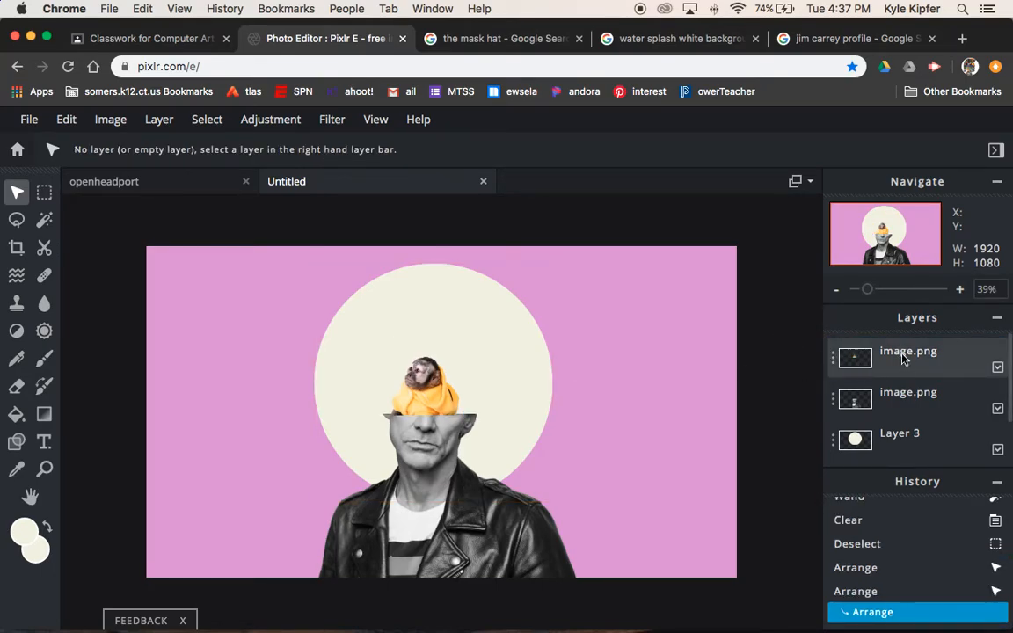
pyautogui.moveTo(904, 355); pyautogui.dragTo(905, 391)
pyautogui.click(764, 344)
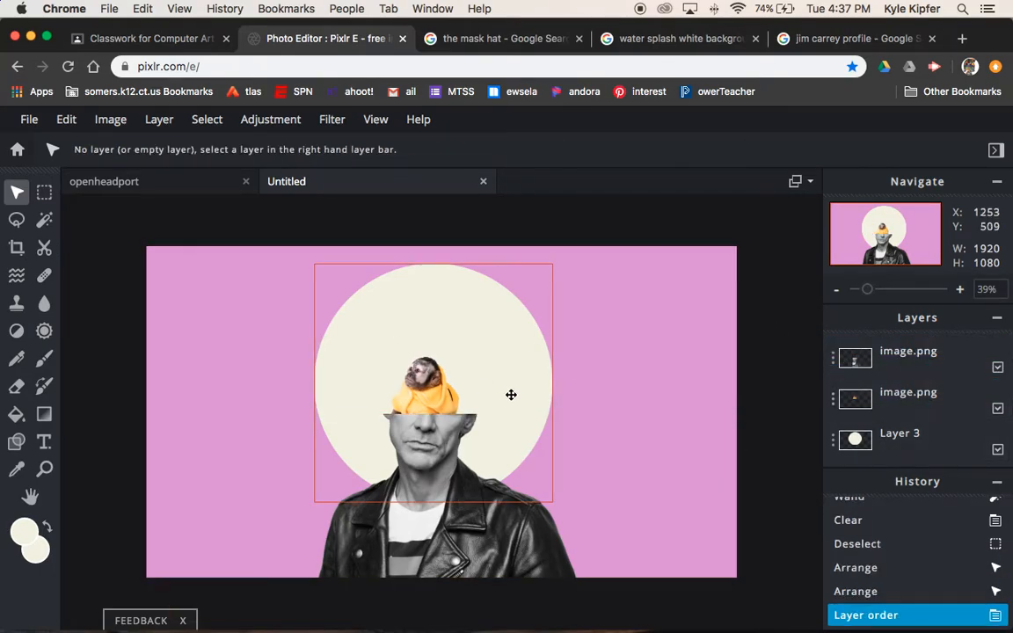
pyautogui.click(432, 398)
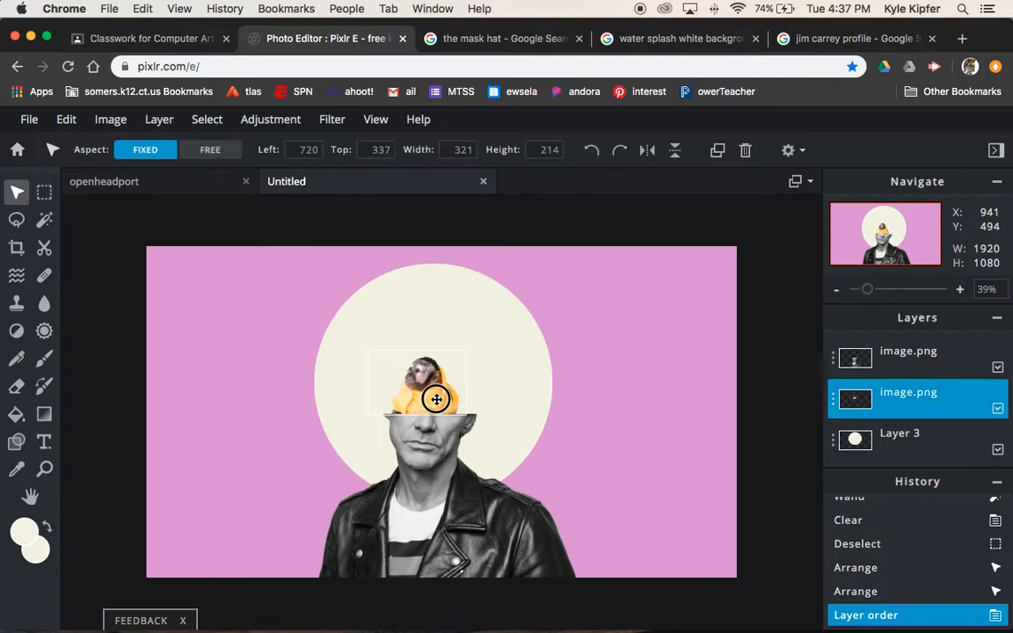
pyautogui.click(791, 366)
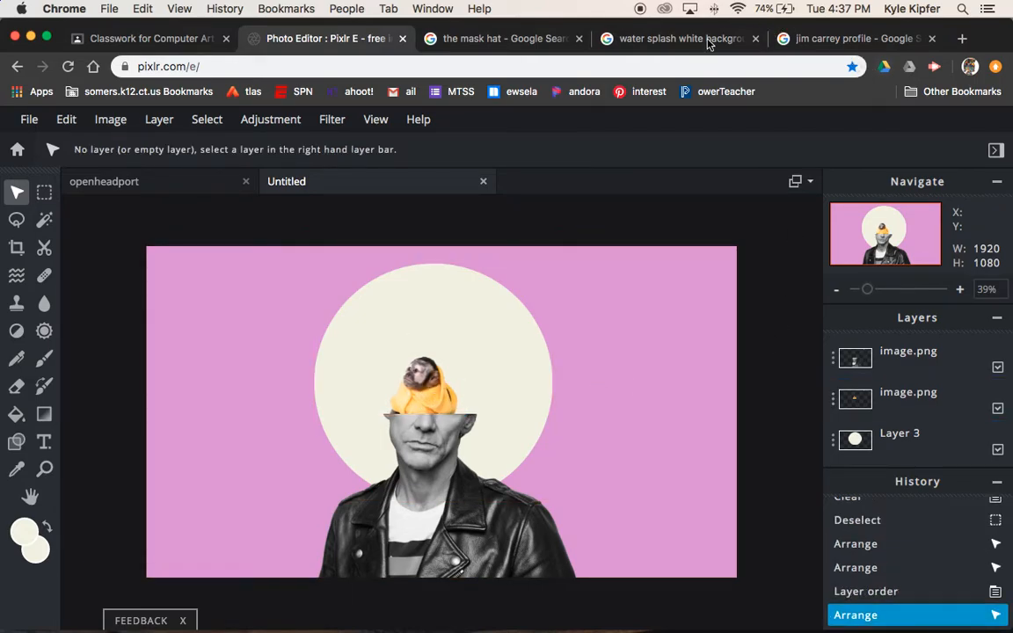
# - Copy the yellow feathered hat picture from the mask hat image search, close that search, and paste it into the Pixlr collage
pyautogui.click(497, 40)
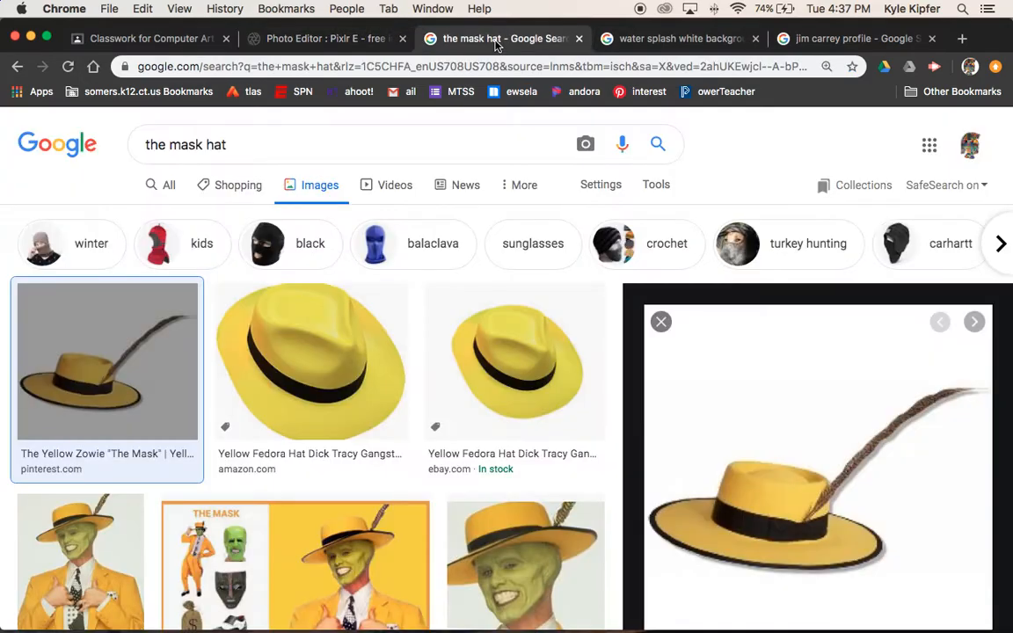
pyautogui.rightClick(802, 444)
pyautogui.click(857, 508)
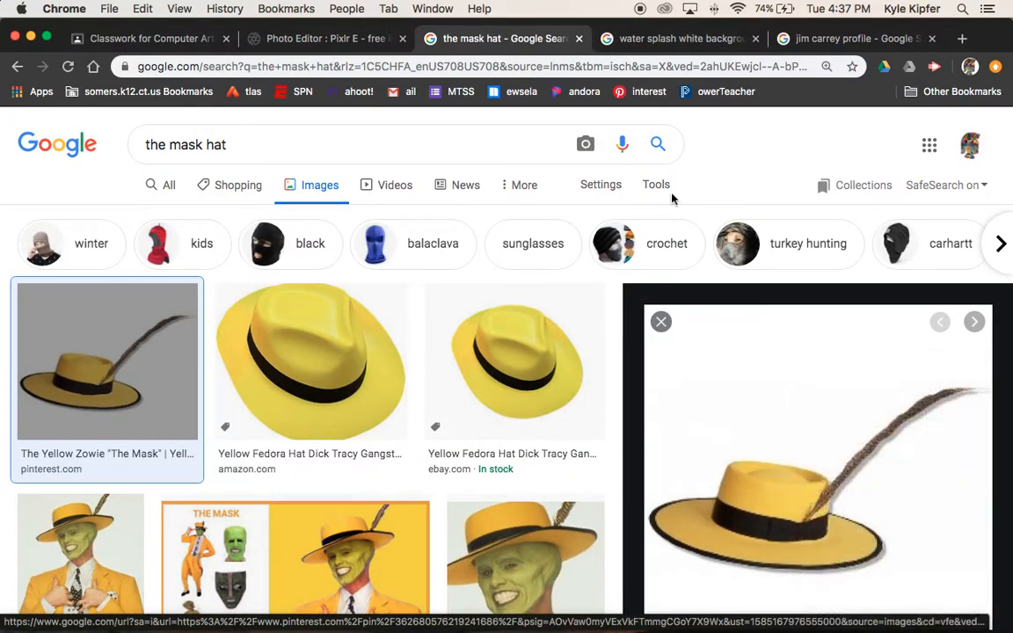
pyautogui.click(579, 39)
pyautogui.click(332, 39)
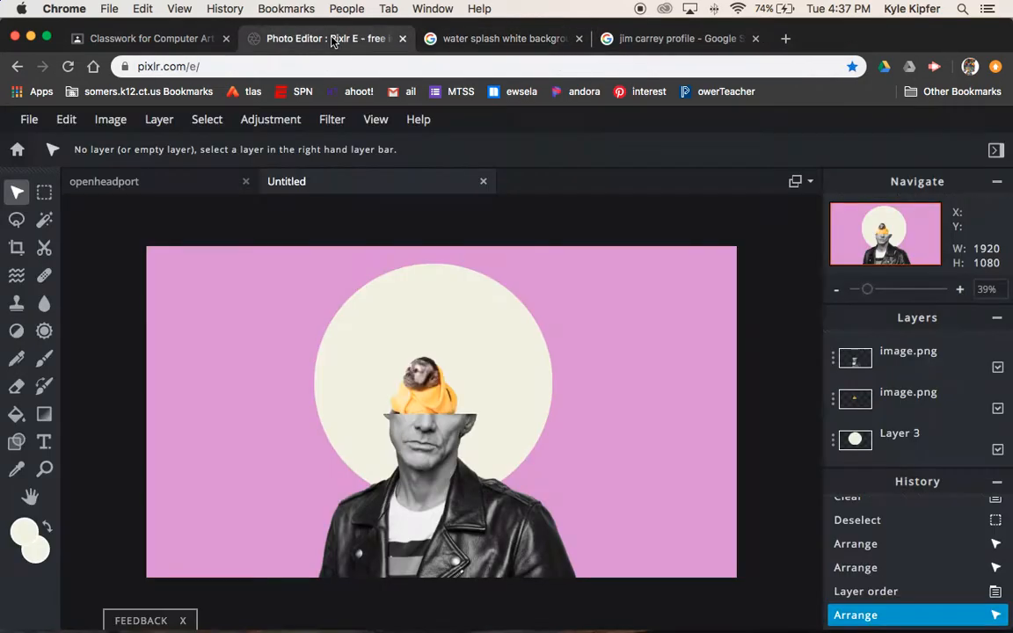
pyautogui.press('super+v')
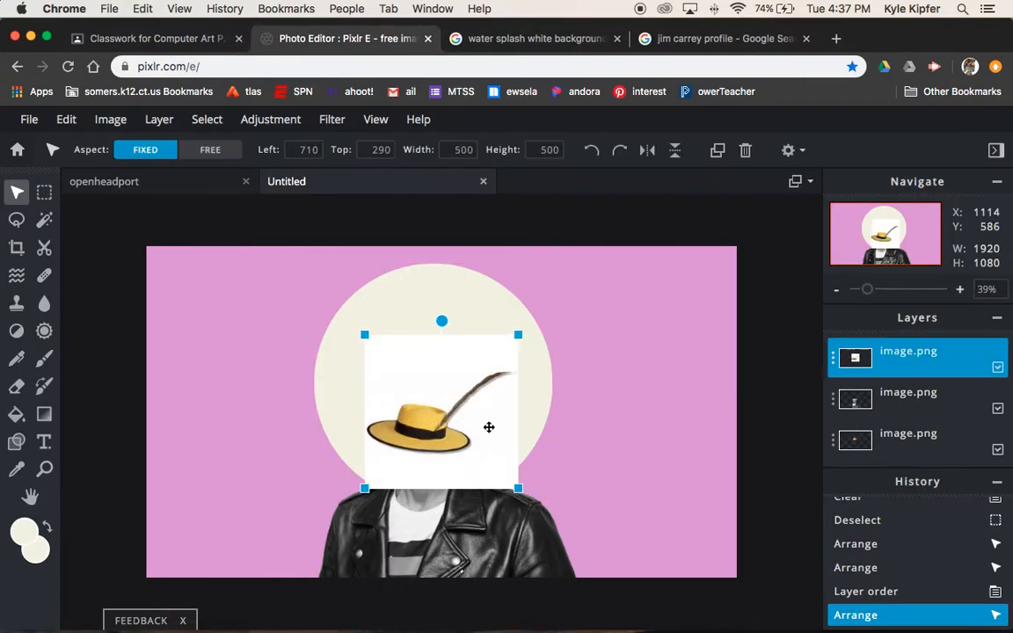
# - Remove the white background around the yellow hat with the Magic Wand at tolerance 32 and clear the selection
pyautogui.press('w')
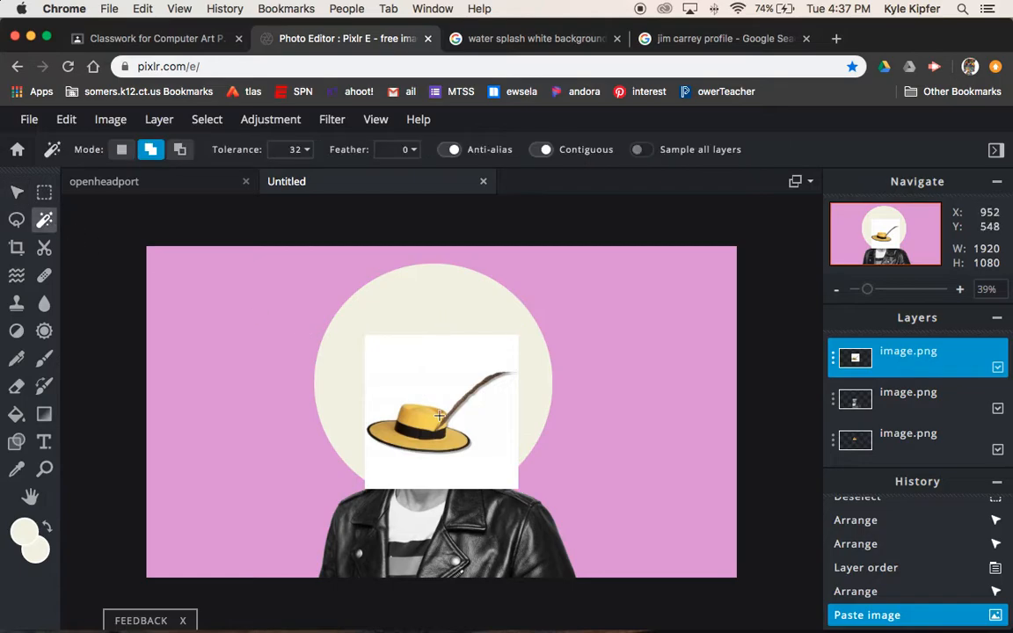
pyautogui.click(439, 380)
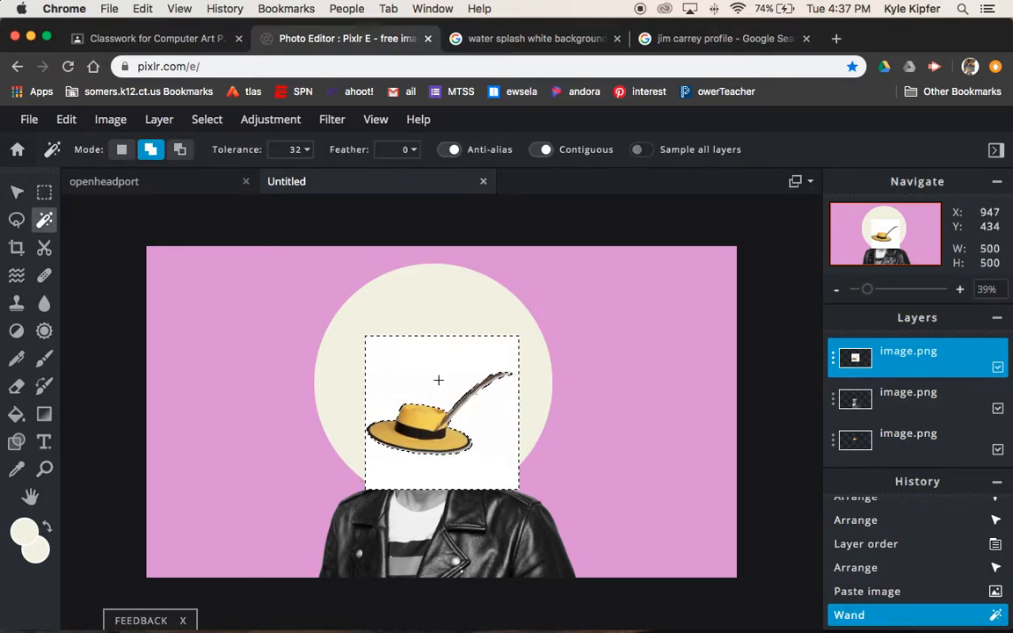
pyautogui.press('BackSpace')
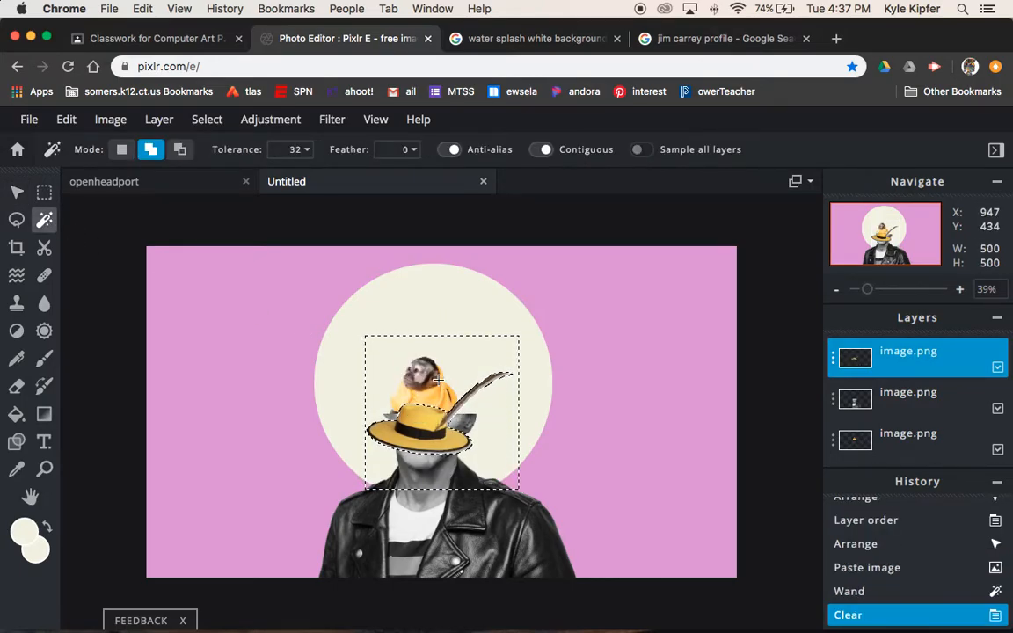
pyautogui.hotkey('ctrl', 'd')
# - Scale the hat to about 230 by 178 px, tilt it clockwise, and set it on the monkey's head at about left 873, top 260
pyautogui.press('v')
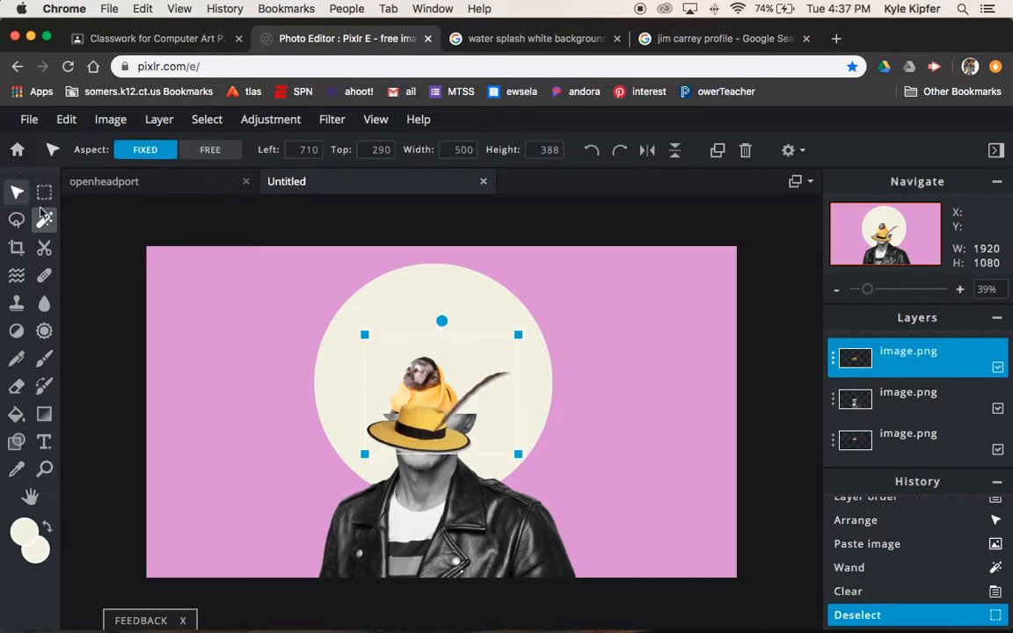
pyautogui.moveTo(403, 423); pyautogui.dragTo(424, 345)
pyautogui.moveTo(525, 260); pyautogui.dragTo(447, 303)
pyautogui.moveTo(422, 356); pyautogui.dragTo(436, 362)
pyautogui.moveTo(441, 304); pyautogui.dragTo(464, 308)
pyautogui.moveTo(424, 351); pyautogui.dragTo(433, 362)
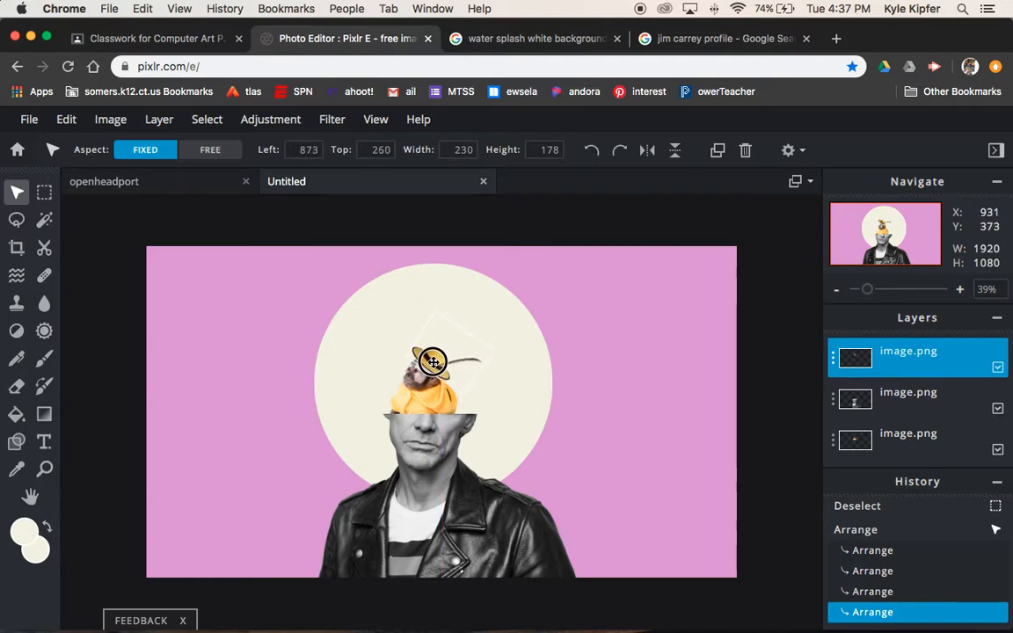
pyautogui.click(760, 391)
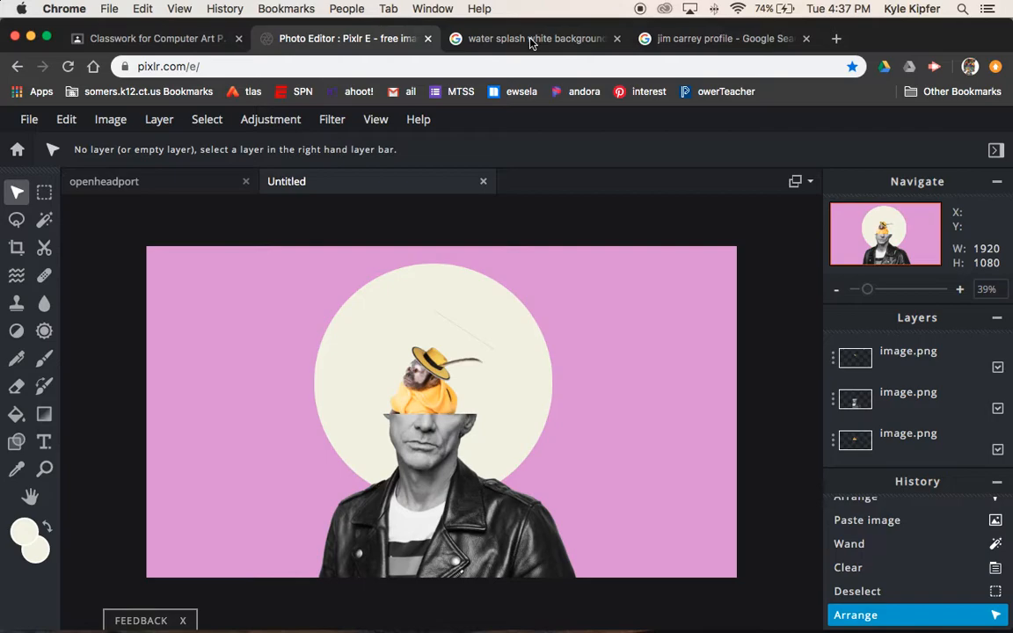
# - Search Google Images for a banana tree in a new browser tab
pyautogui.press('super+t')
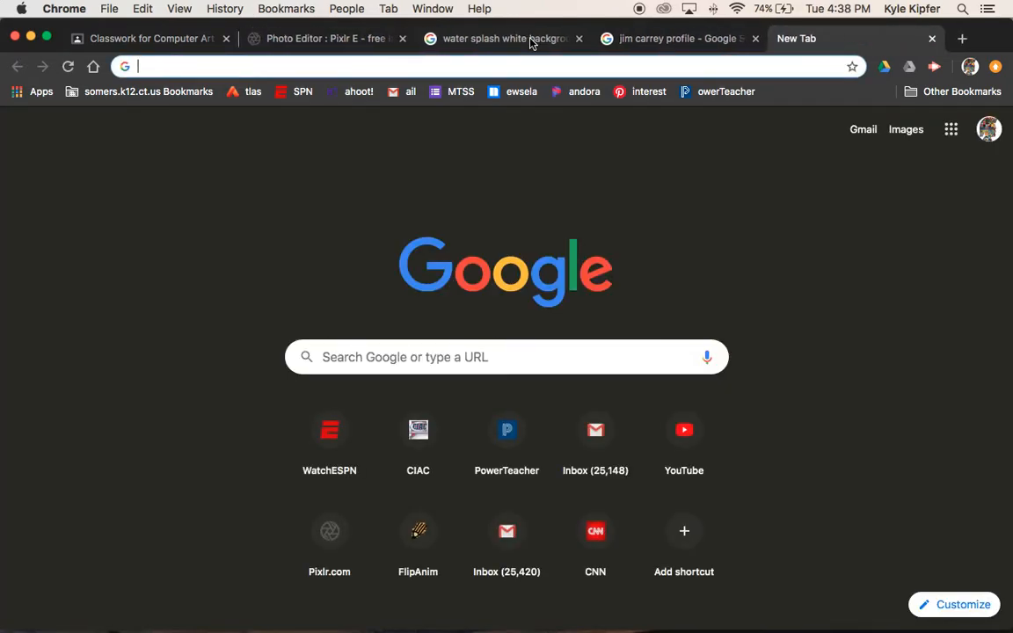
pyautogui.write('banna ')
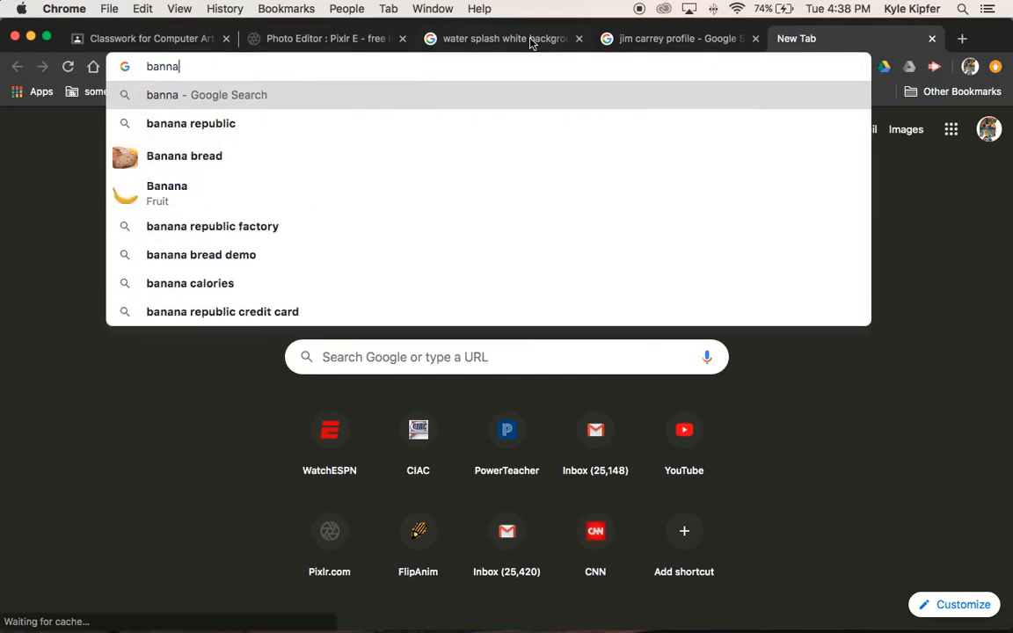
pyautogui.write('tree')
pyautogui.press('Return')
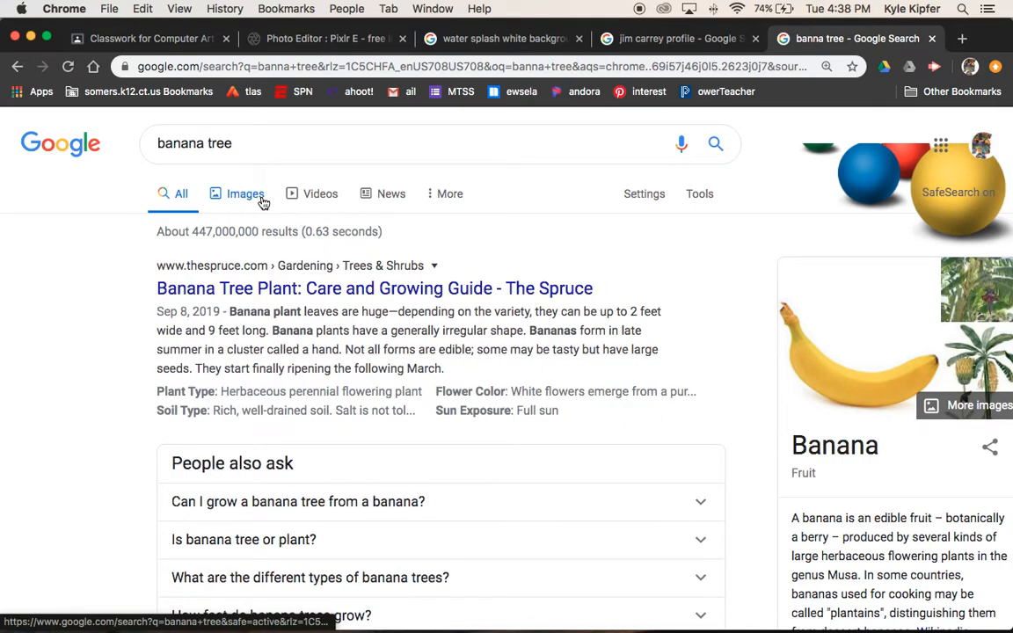
pyautogui.click(246, 195)
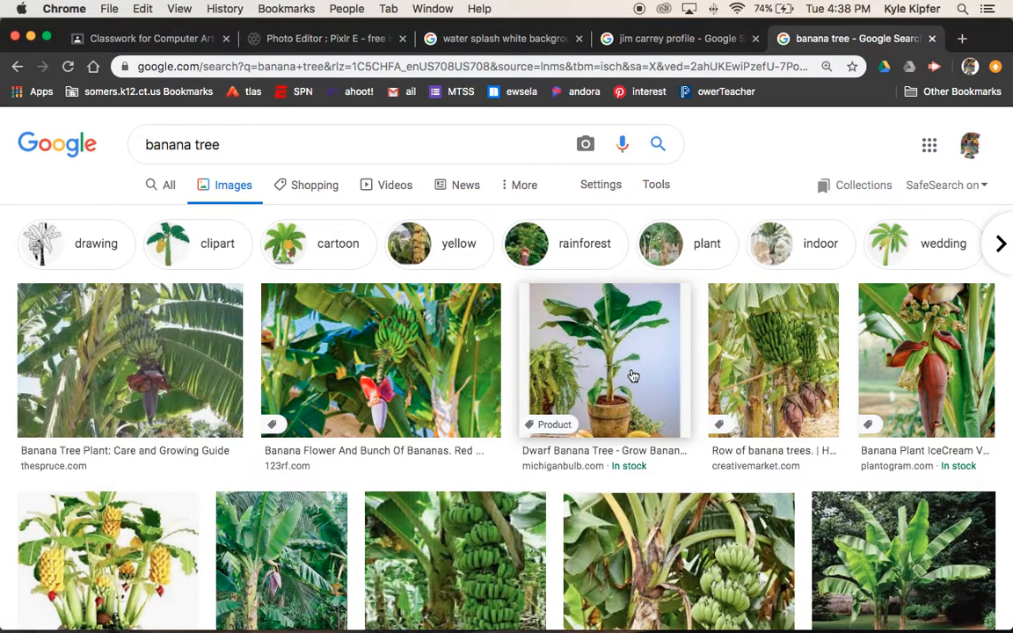
# - Browse the banana tree results and copy the Home Depot picture of the 3 ft. potted tree on a white background
pyautogui.scroll(-10, 632, 376)
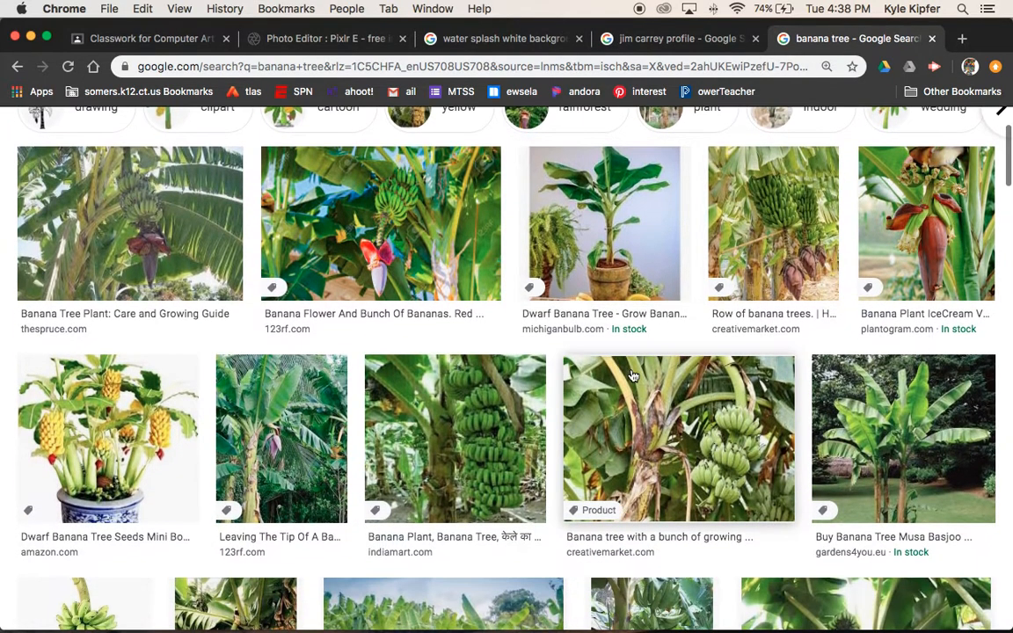
pyautogui.scroll(-2, 632, 376)
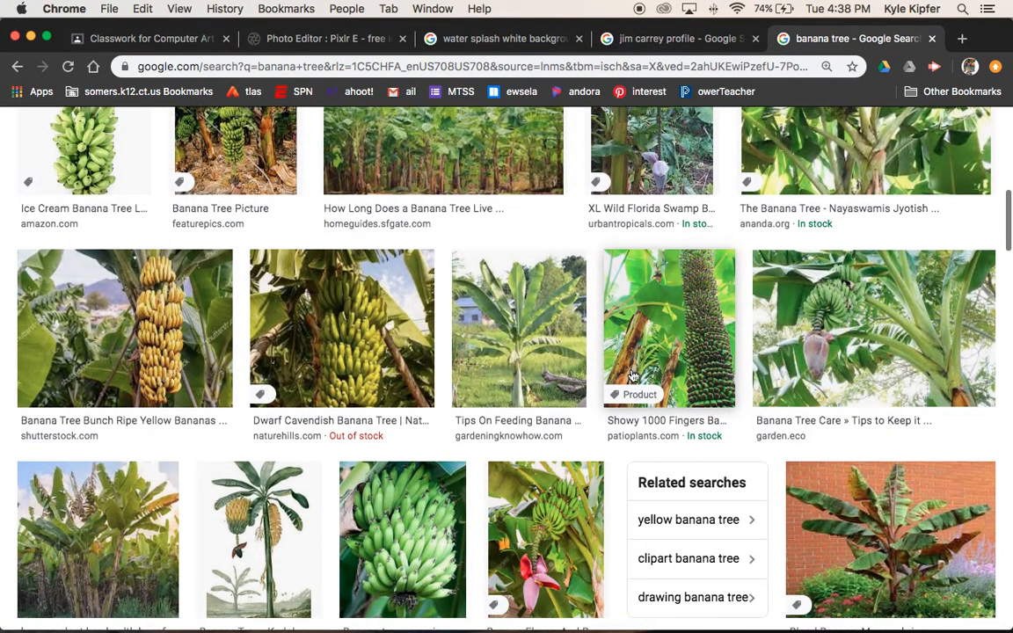
pyautogui.scroll(-8, 632, 377)
pyautogui.scroll(-12, 632, 377)
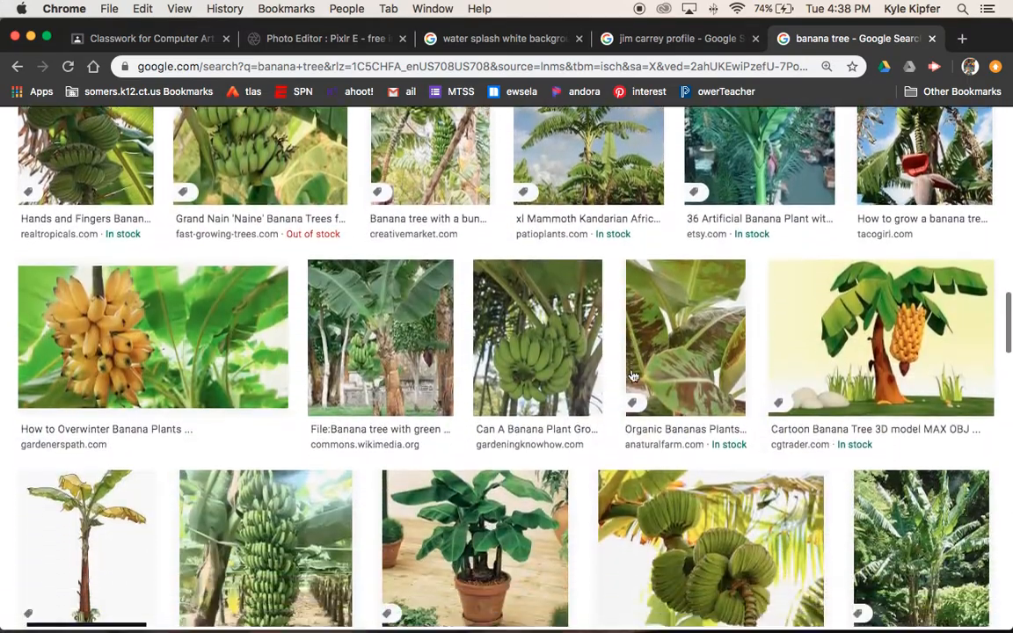
pyautogui.scroll(-1, 633, 377)
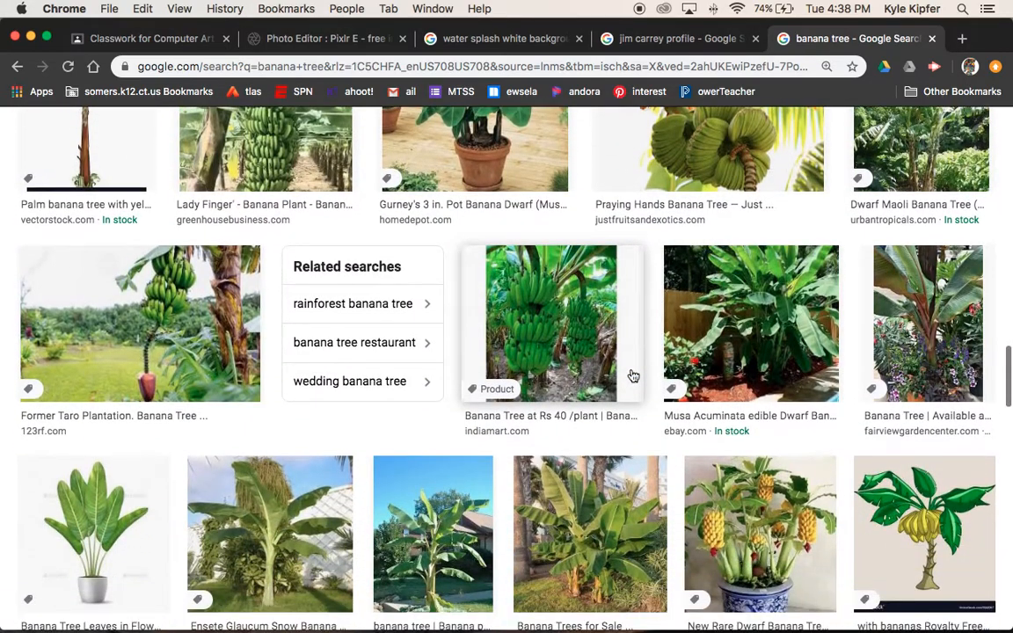
pyautogui.scroll(-3, 632, 376)
pyautogui.scroll(-2, 632, 376)
pyautogui.scroll(-2, 633, 376)
pyautogui.click(906, 343)
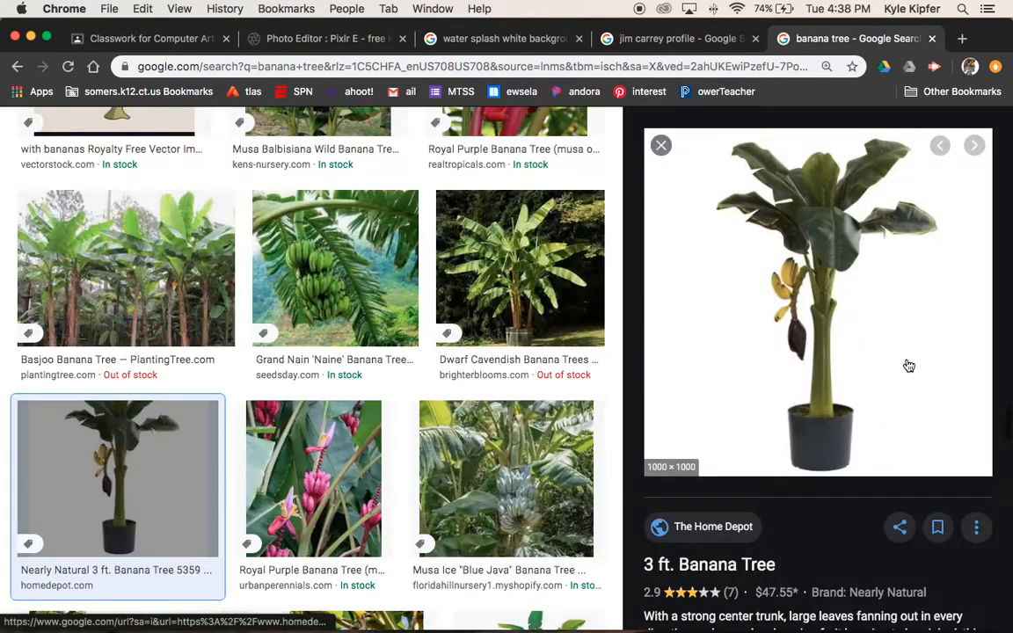
pyautogui.rightClick(823, 283)
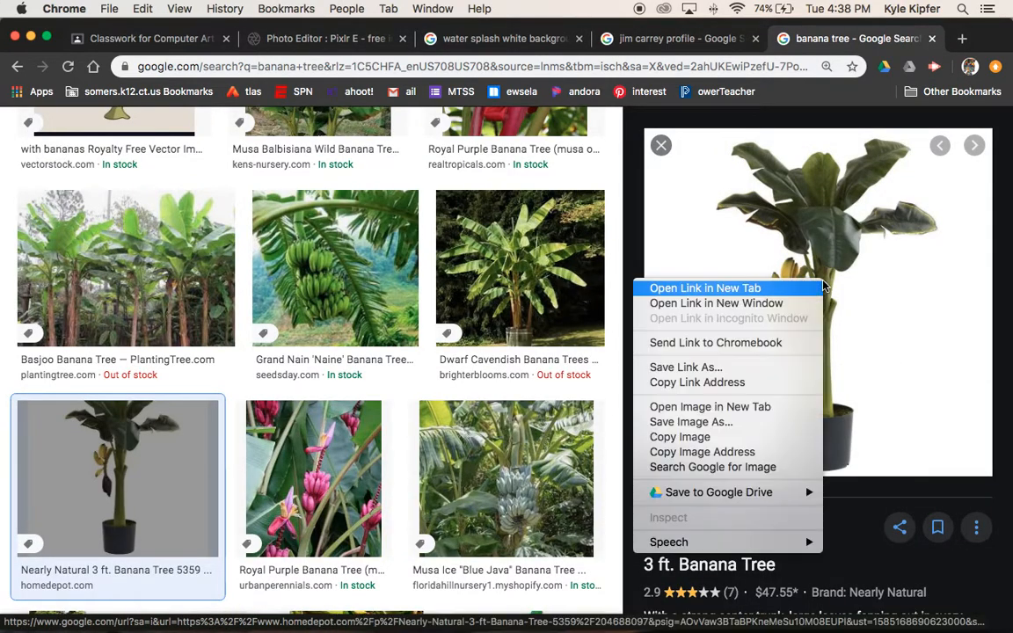
pyautogui.click(714, 437)
# - Return to the Pixlr collage and erase the faint stray line above the hat on the hat layer with the 165 px soft eraser
pyautogui.click(292, 38)
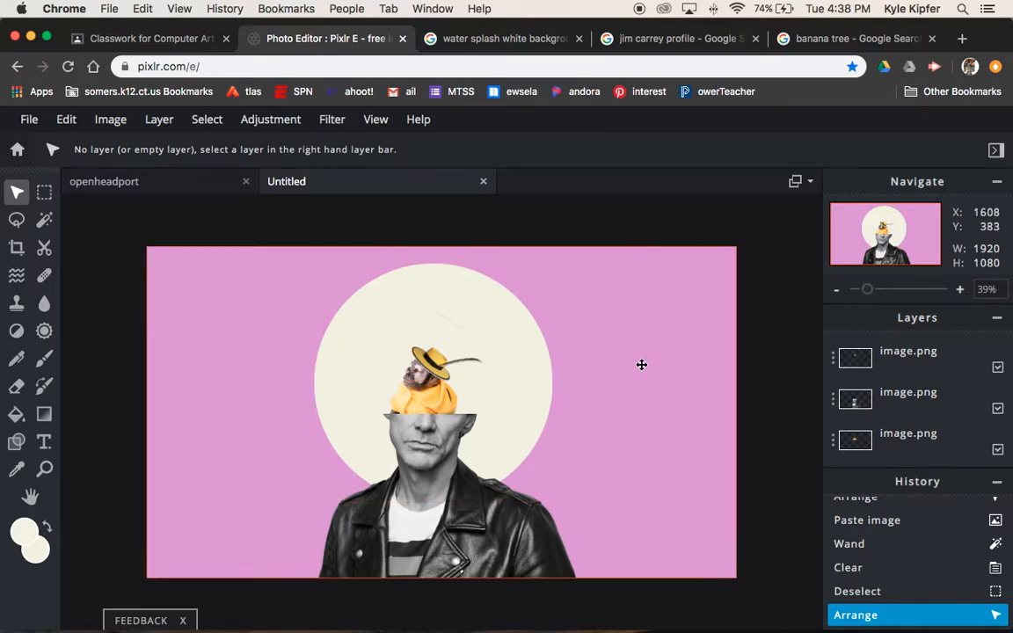
pyautogui.click(17, 388)
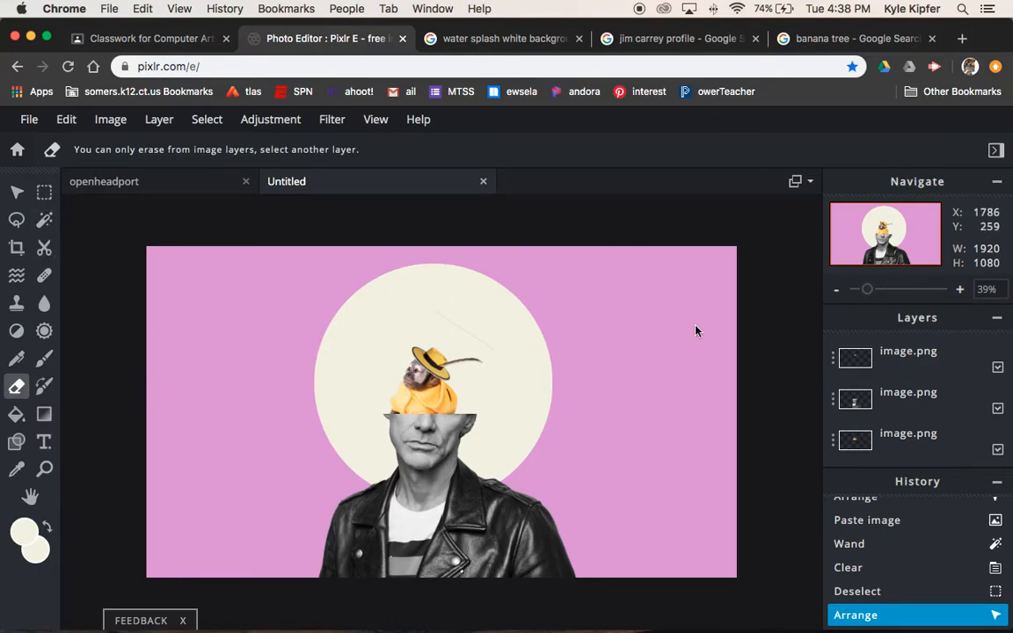
pyautogui.click(893, 356)
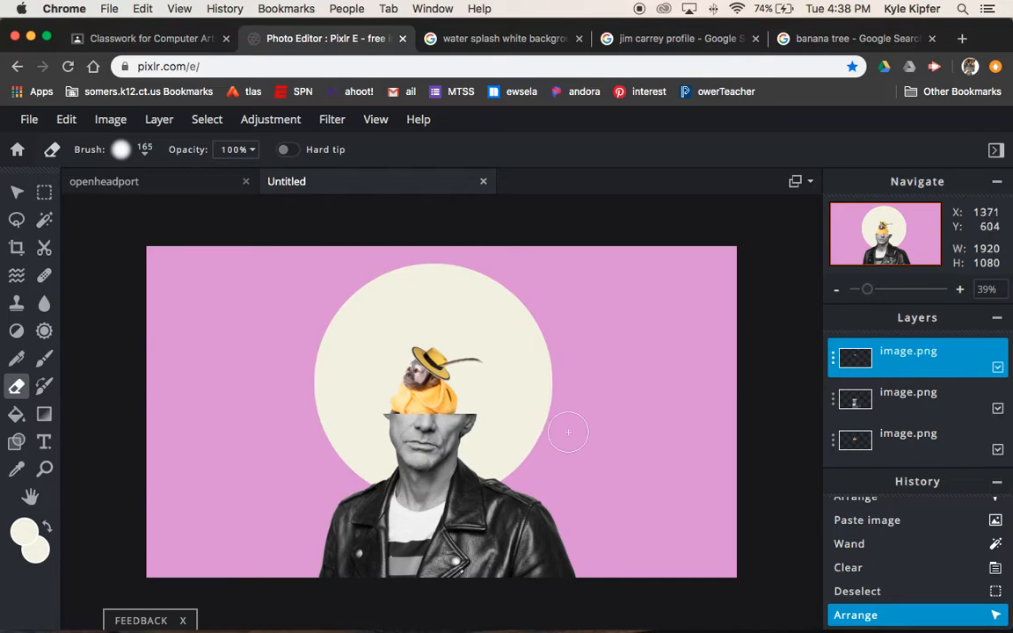
pyautogui.moveTo(402, 394); pyautogui.dragTo(440, 344)
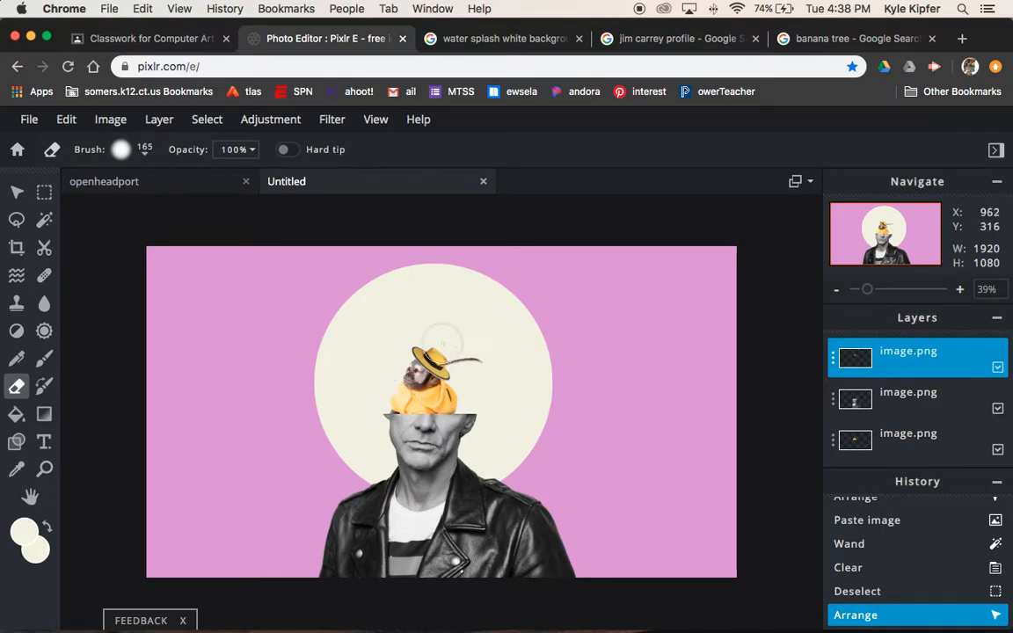
# - Paste the banana tree into the collage, remove its white background with the Magic Wand at tolerance 32, and clear the selection
pyautogui.click(16, 194)
pyautogui.press('super+v')
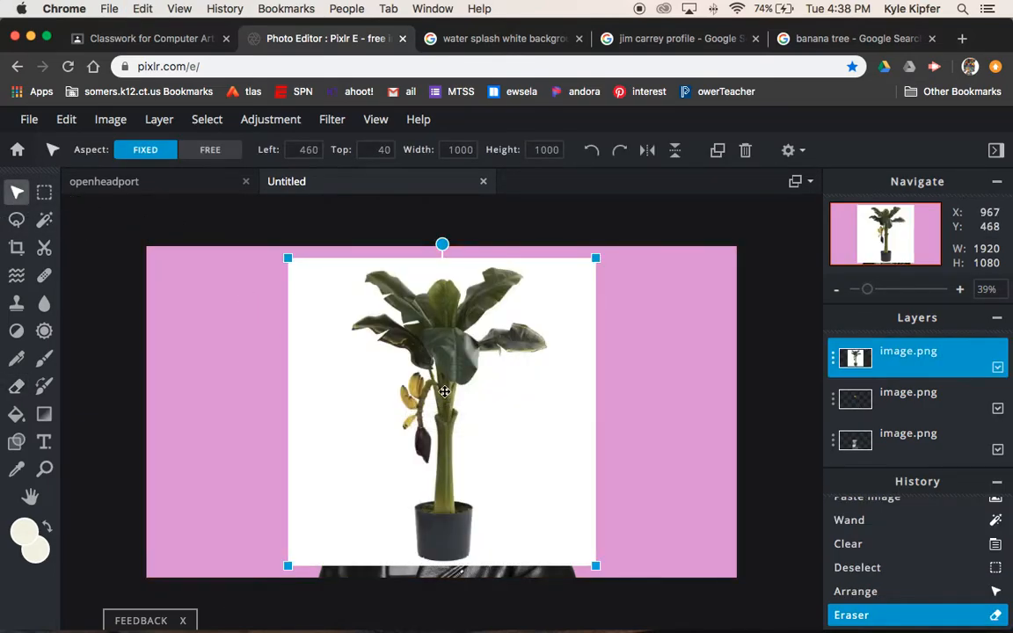
pyautogui.click(44, 219)
pyautogui.scroll(-2, 378, 409)
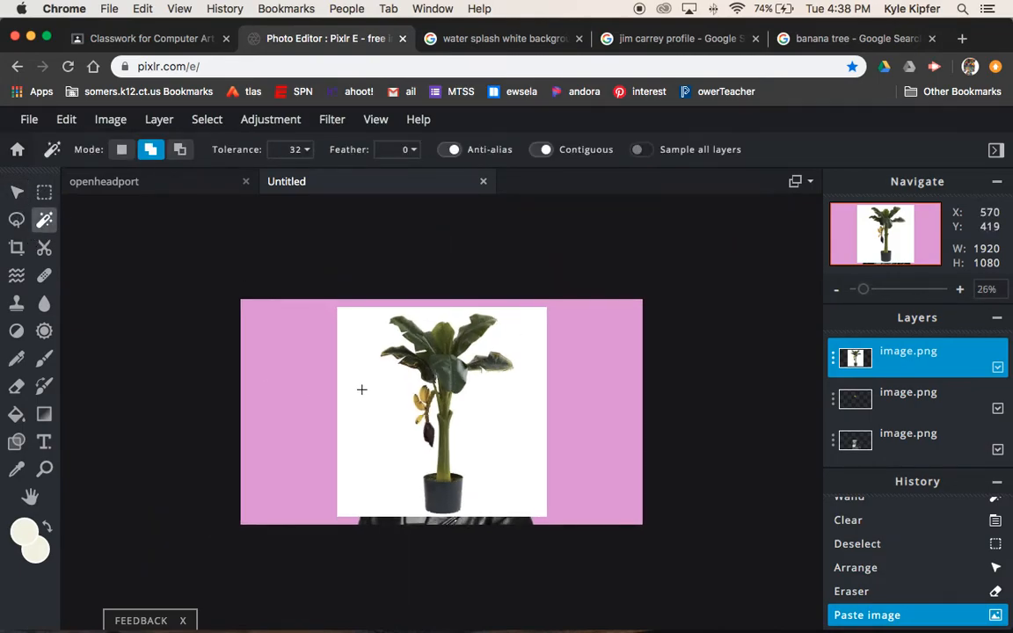
pyautogui.click(524, 447)
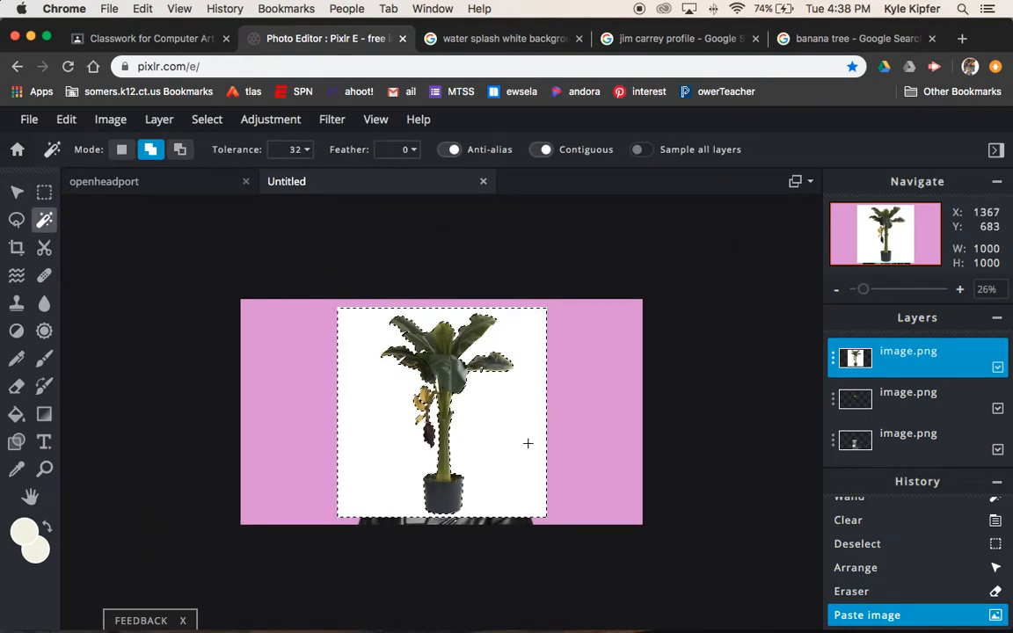
pyautogui.press('Delete')
pyautogui.click(16, 193)
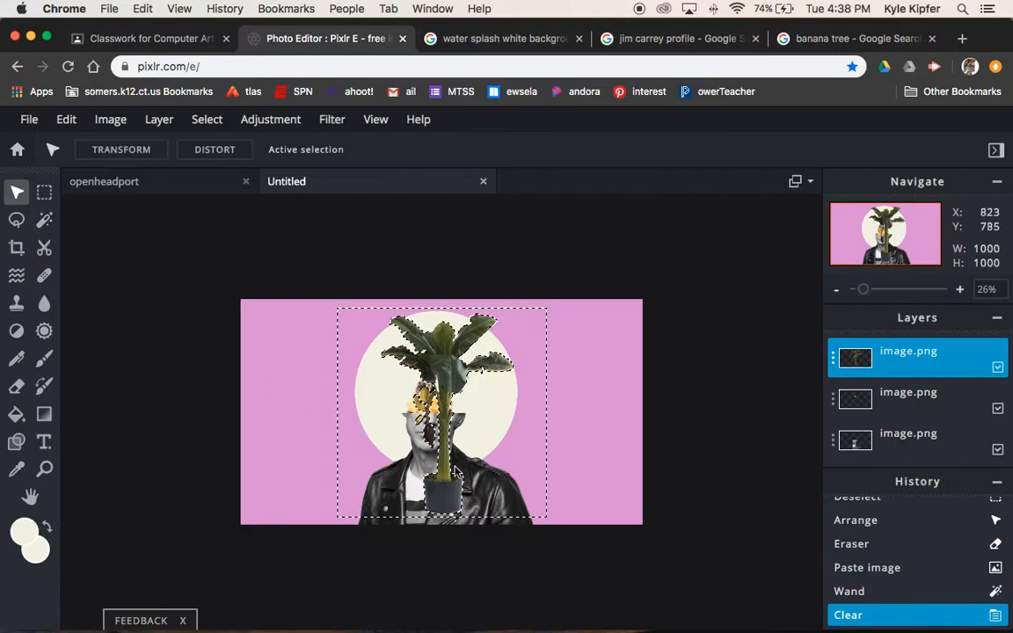
pyautogui.press('super+d')
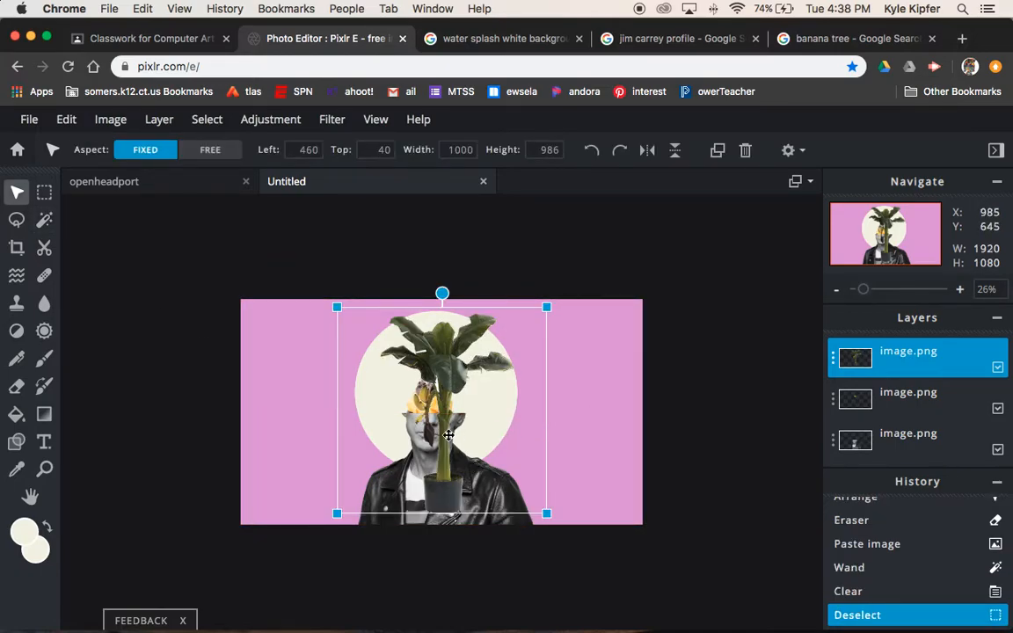
# - Move the banana tree to about left 335, top -45 and place its layer beneath the man's cutout layer
pyautogui.click(959, 289)
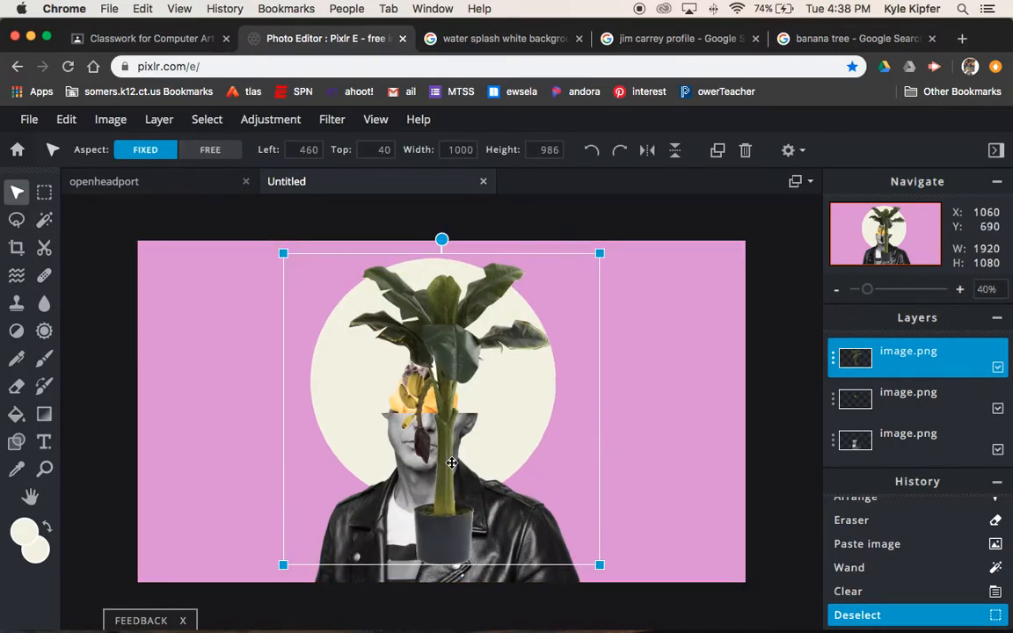
pyautogui.moveTo(458, 328); pyautogui.dragTo(418, 301)
pyautogui.moveTo(925, 354); pyautogui.dragTo(933, 438)
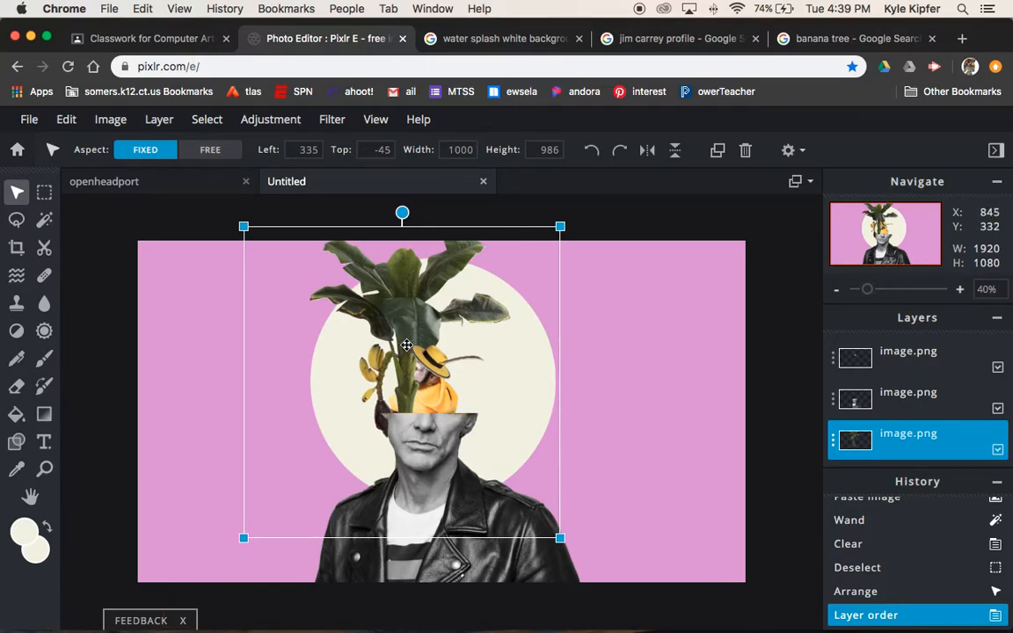
# - Scale the banana tree to about 759 by 748 px and set it in the open head at about left 469, top -19
pyautogui.moveTo(245, 226); pyautogui.dragTo(295, 276)
pyautogui.moveTo(426, 308); pyautogui.dragTo(402, 250)
pyautogui.moveTo(277, 218); pyautogui.dragTo(300, 243)
pyautogui.moveTo(414, 304); pyautogui.dragTo(403, 297)
# - Place the banana tree layer beneath the monkey layer and shift the tree to about left 444, top -29
pyautogui.scroll(-1, 924, 433)
pyautogui.scroll(-2, 923, 432)
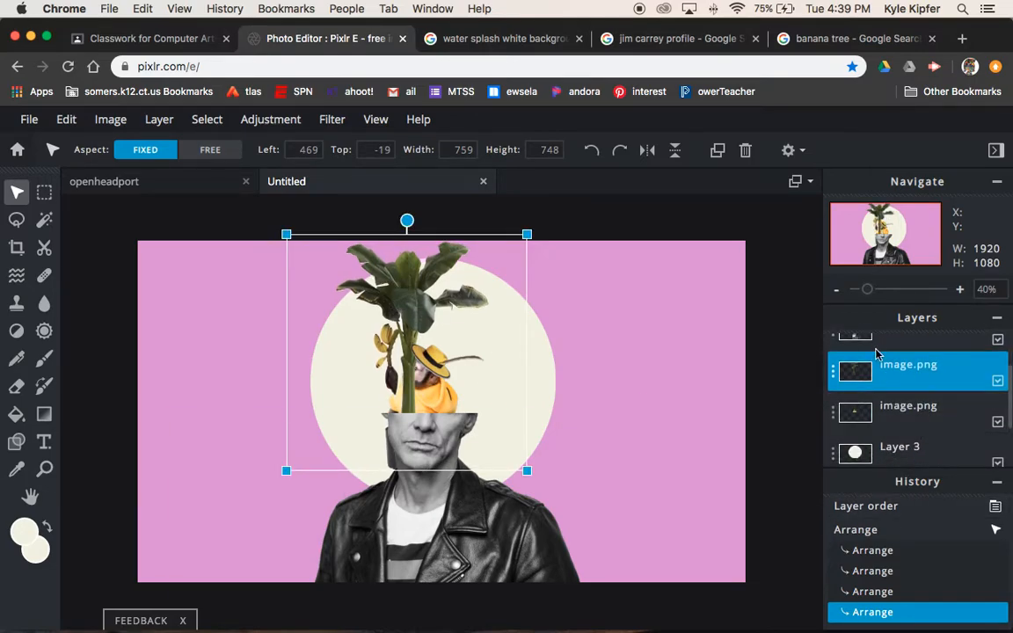
pyautogui.moveTo(915, 368); pyautogui.dragTo(911, 411)
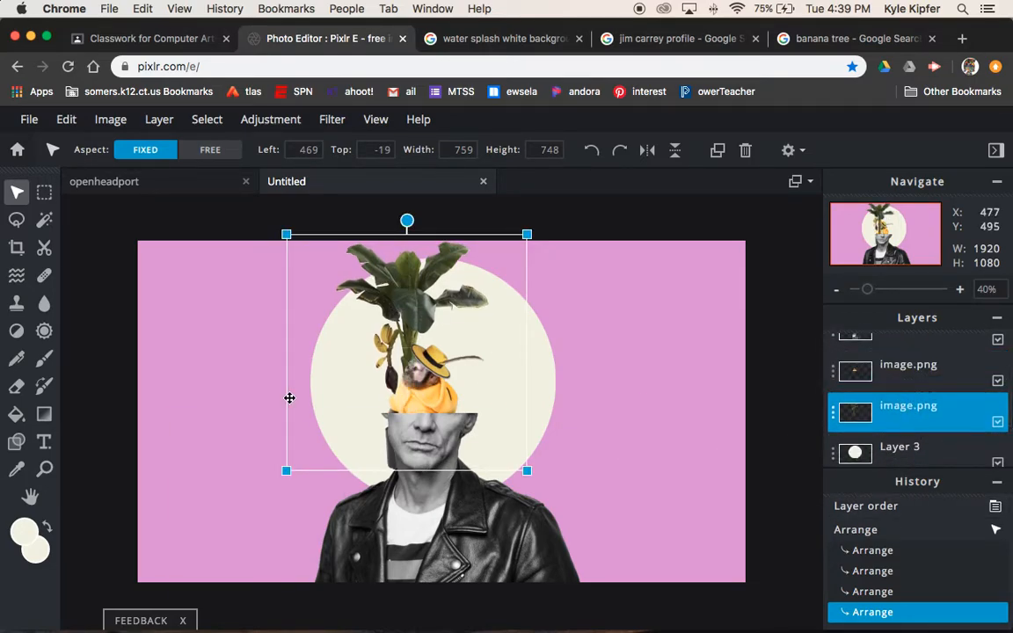
pyautogui.moveTo(411, 305); pyautogui.dragTo(398, 301)
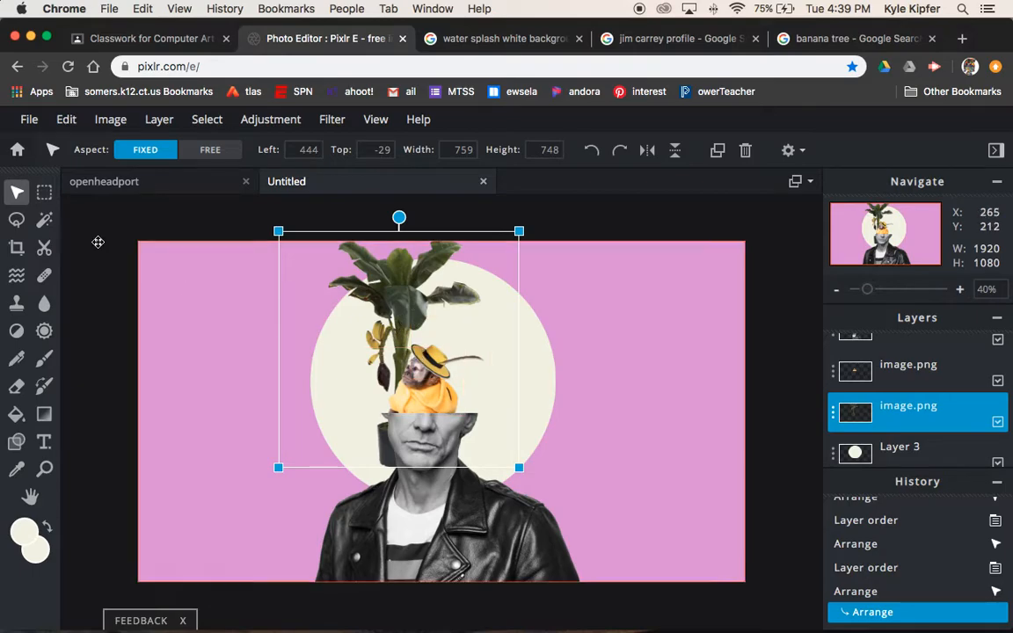
# - Erase the leftover edge beside the monkey on its layer and the plant pot showing beside the man's jaw on the tree layer
pyautogui.click(16, 387)
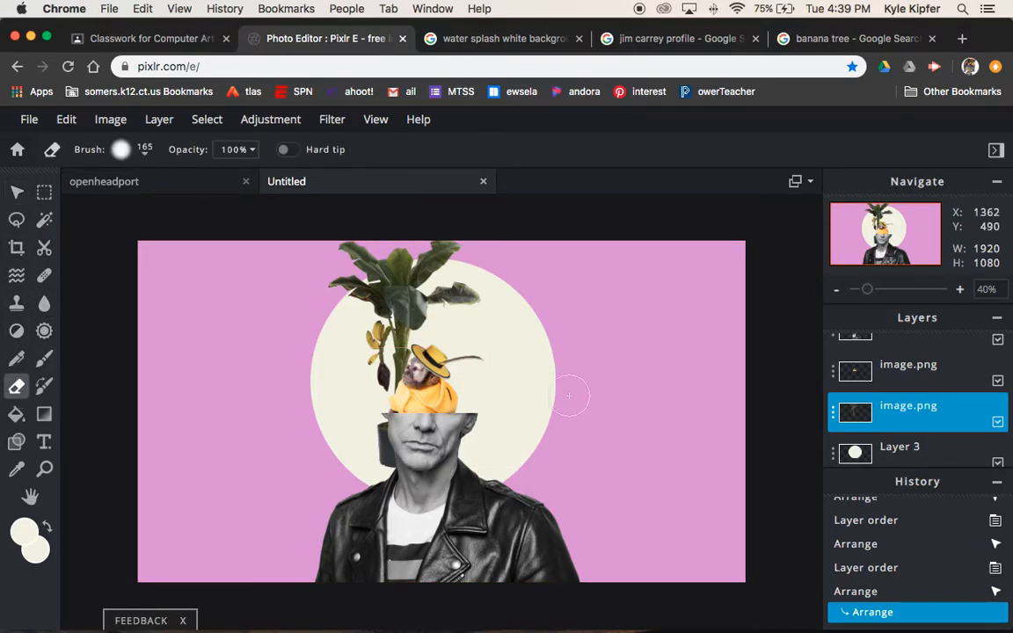
pyautogui.click(934, 374)
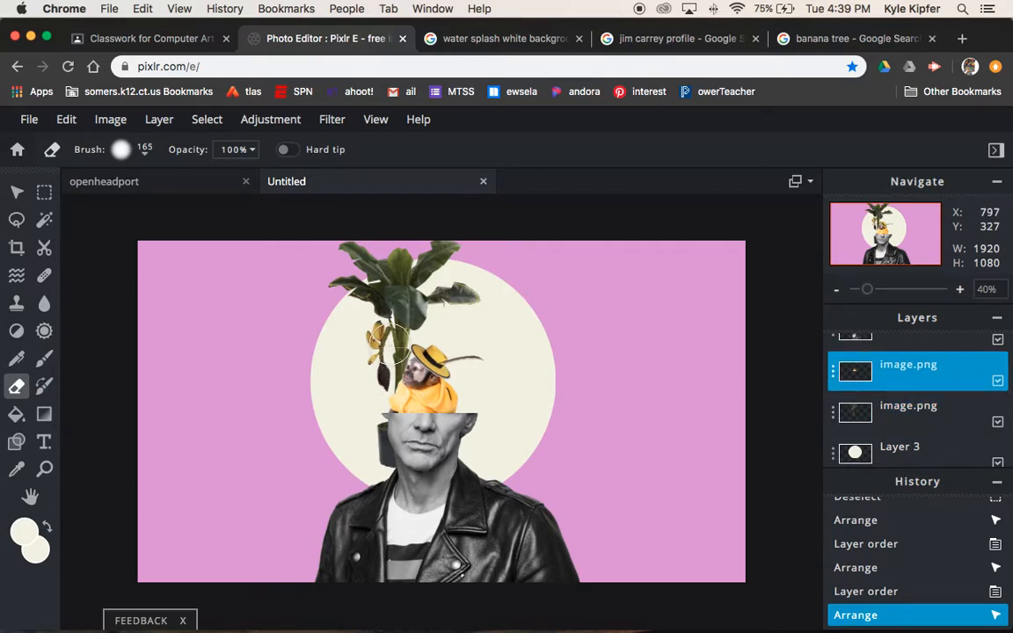
pyautogui.moveTo(390, 345)
pyautogui.mouseDown()
pyautogui.moveTo(335, 347)
pyautogui.moveTo(303, 383)
pyautogui.mouseUp()
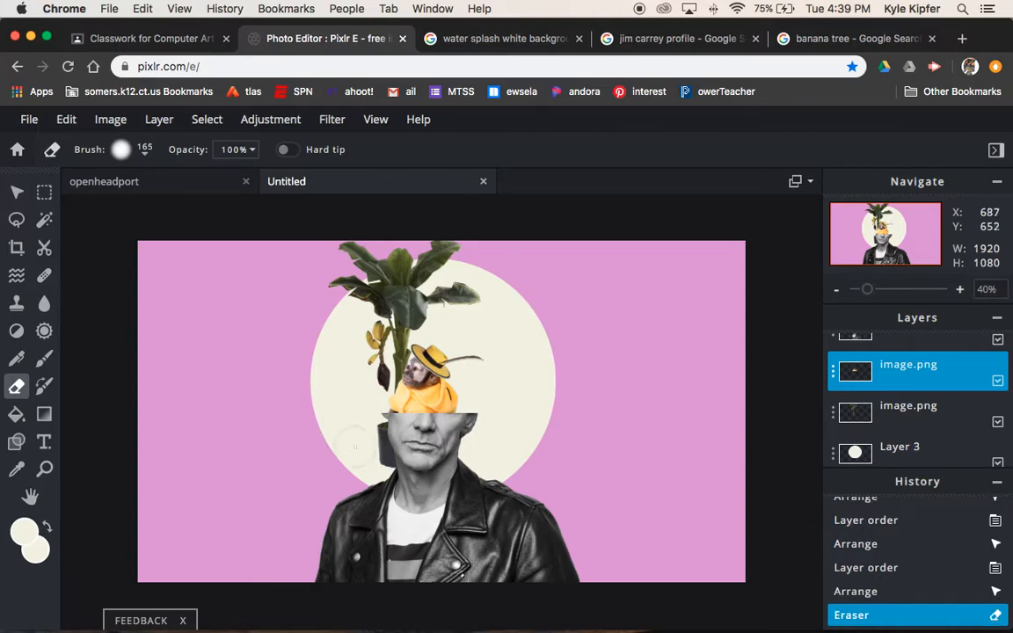
pyautogui.click(912, 419)
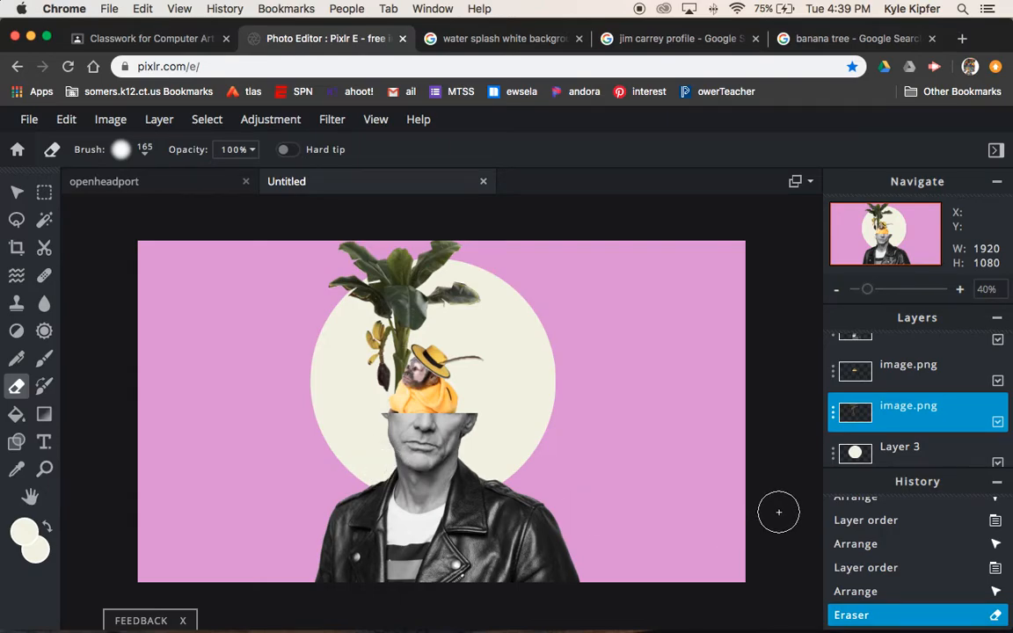
pyautogui.moveTo(424, 364); pyautogui.dragTo(423, 350)
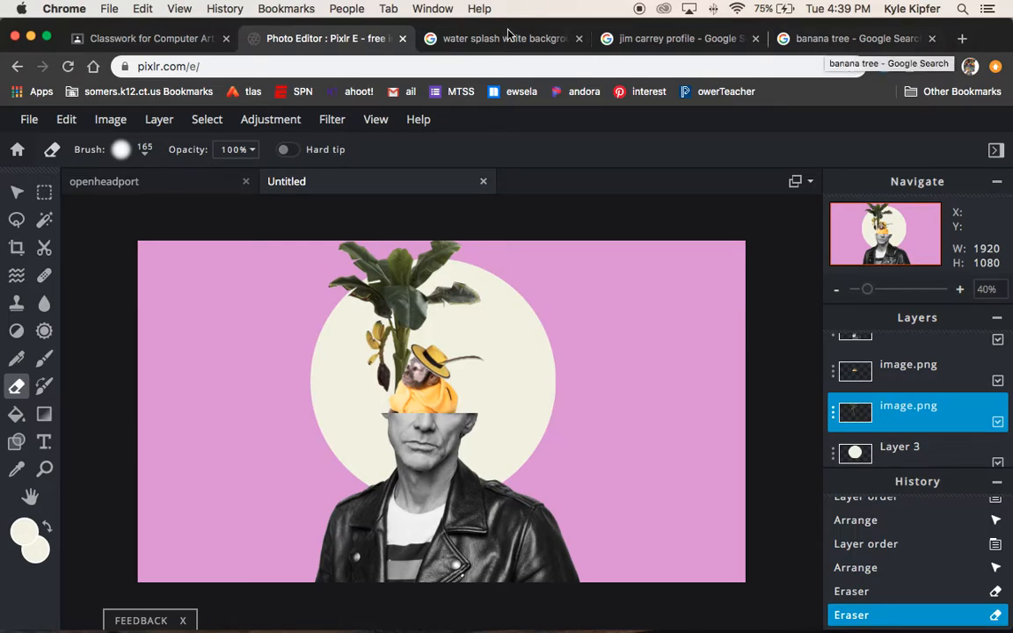
# - Replace the banana tree search with a Google search for dolphin jumping
pyautogui.click(941, 42)
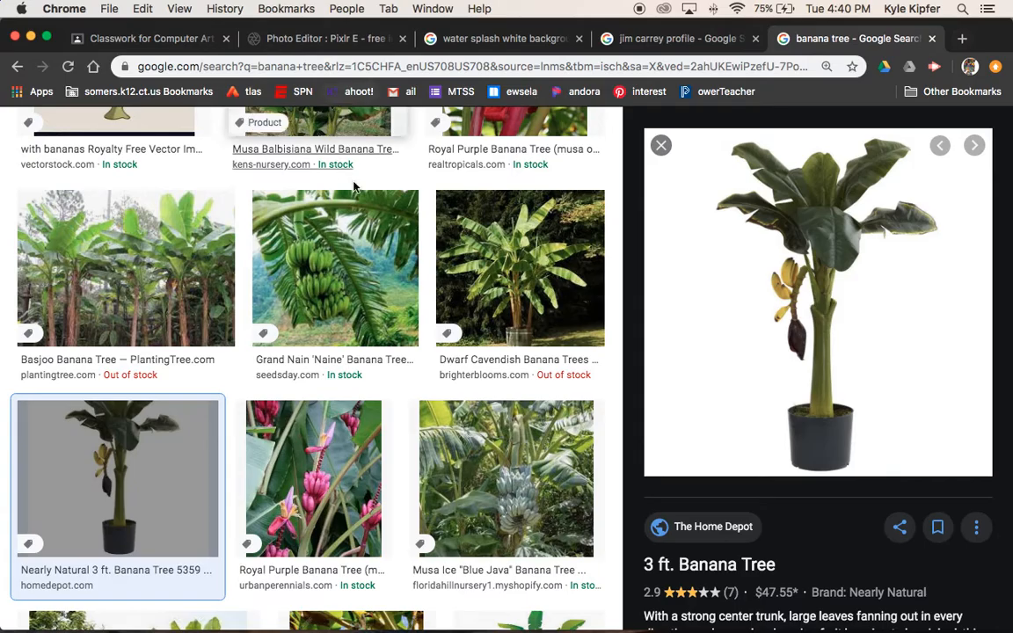
pyautogui.scroll(-10, 380, 181)
pyautogui.click(375, 66)
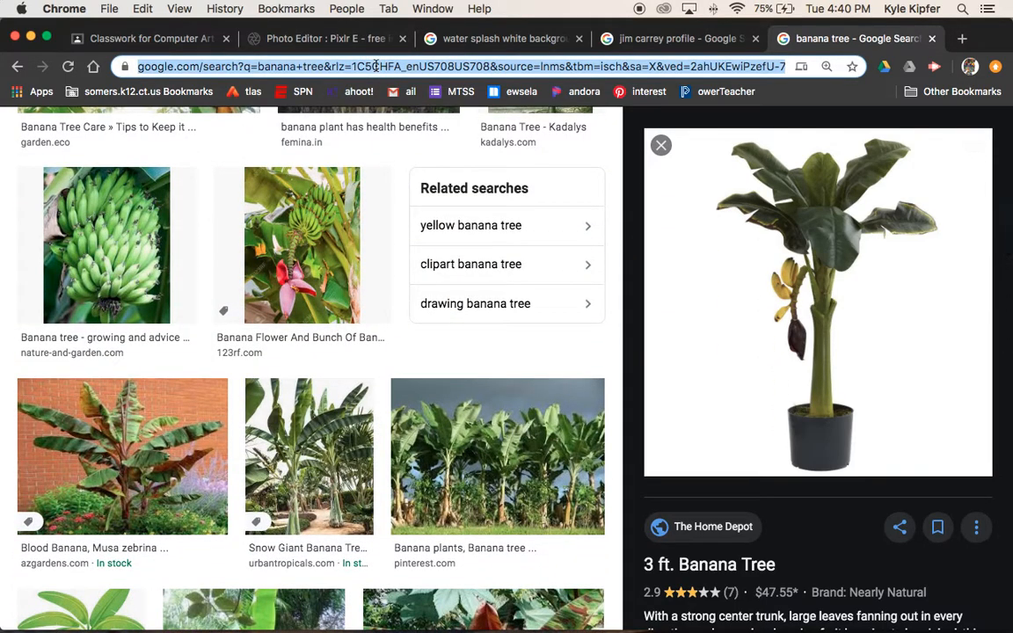
pyautogui.write('dolphin')
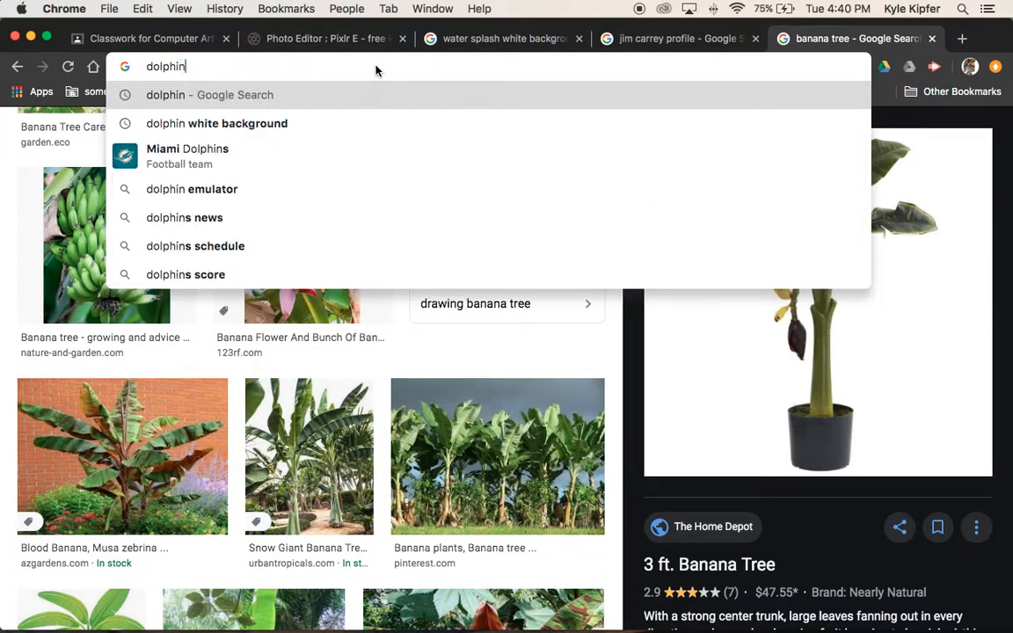
pyautogui.press('Return')
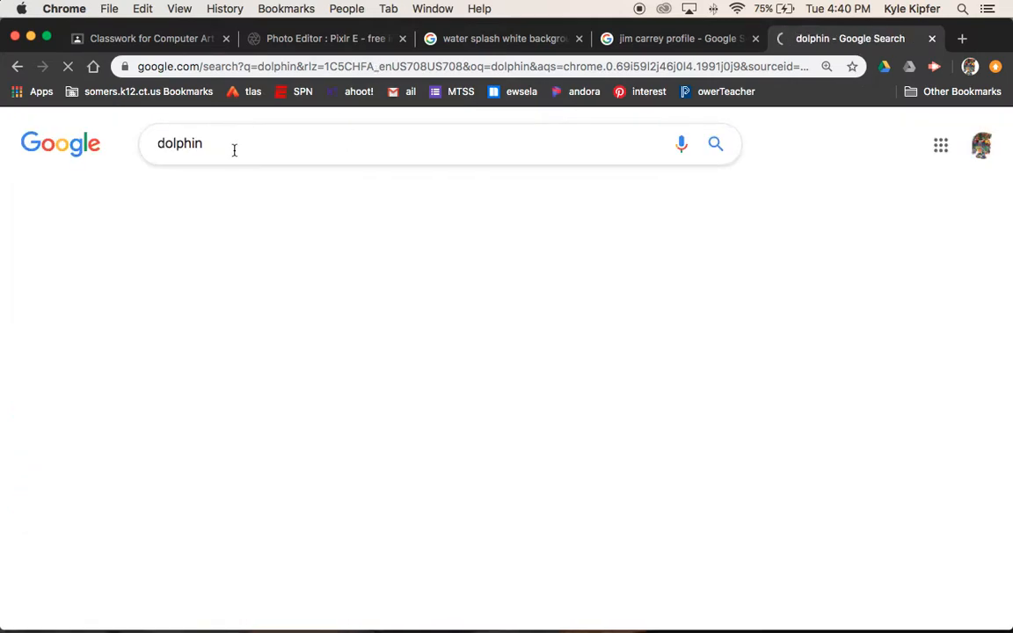
pyautogui.click(238, 146)
pyautogui.write('jumph')
pyautogui.press('BackSpace')
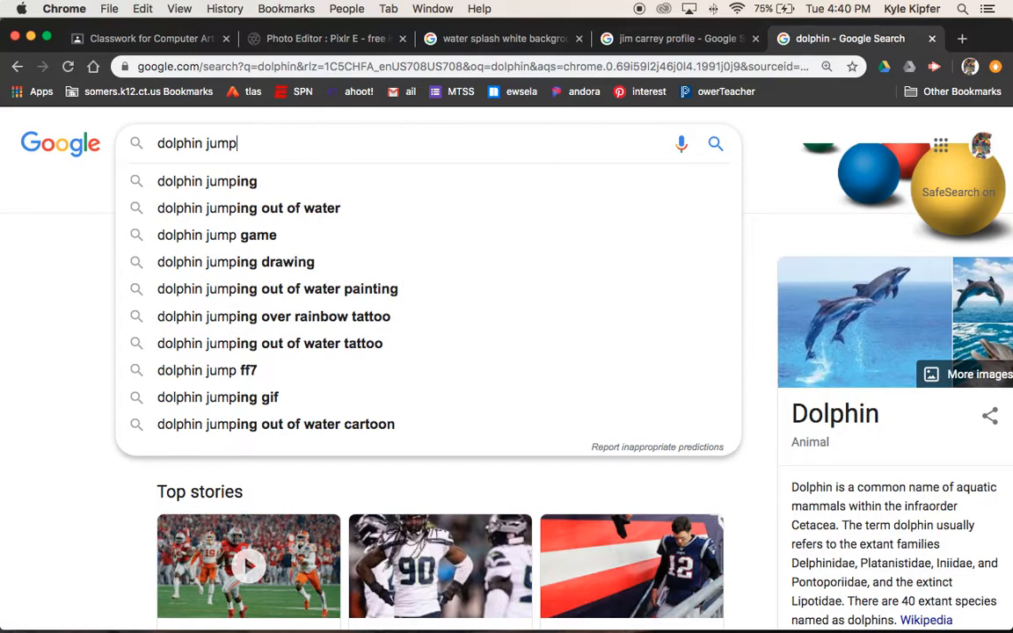
pyautogui.click(241, 169)
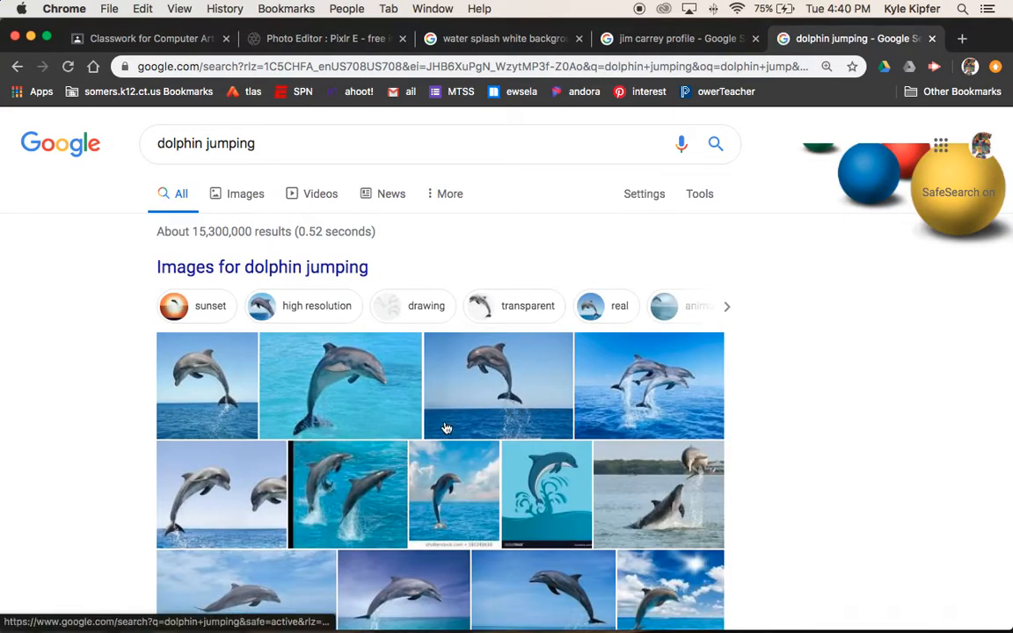
# - Look through the dolphin jumping image results for a photo of a single leaping dolphin
pyautogui.click(284, 275)
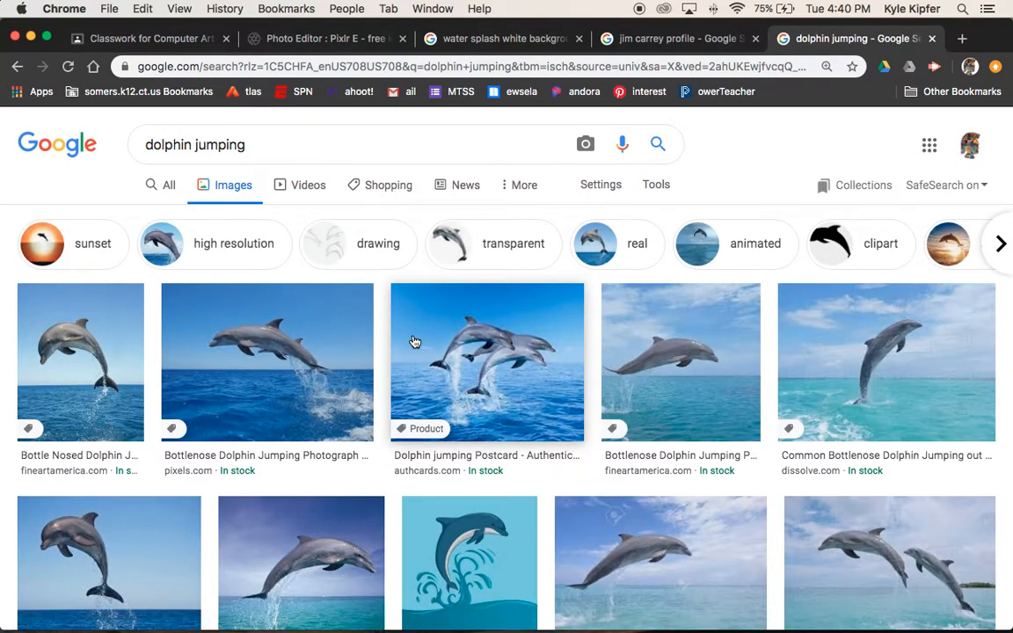
pyautogui.scroll(-3, 318, 354)
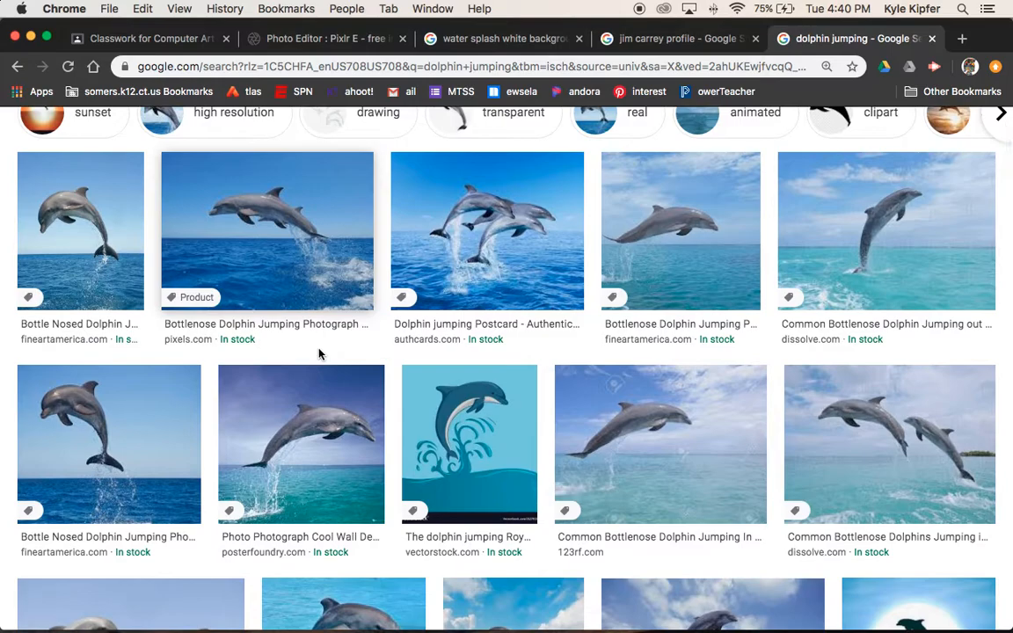
pyautogui.scroll(-10, 412, 296)
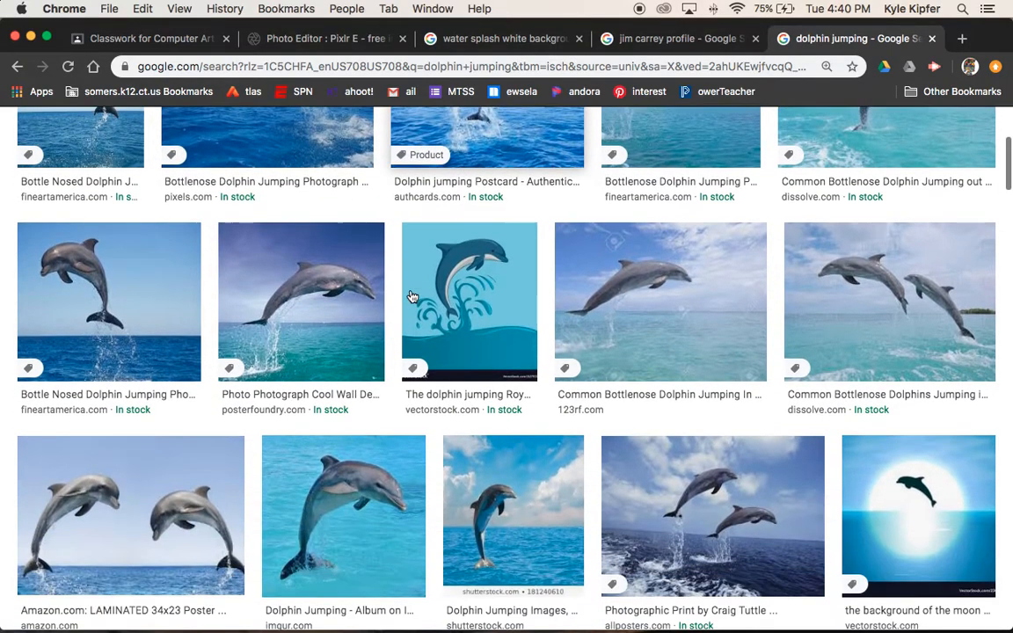
pyautogui.scroll(-4, 411, 297)
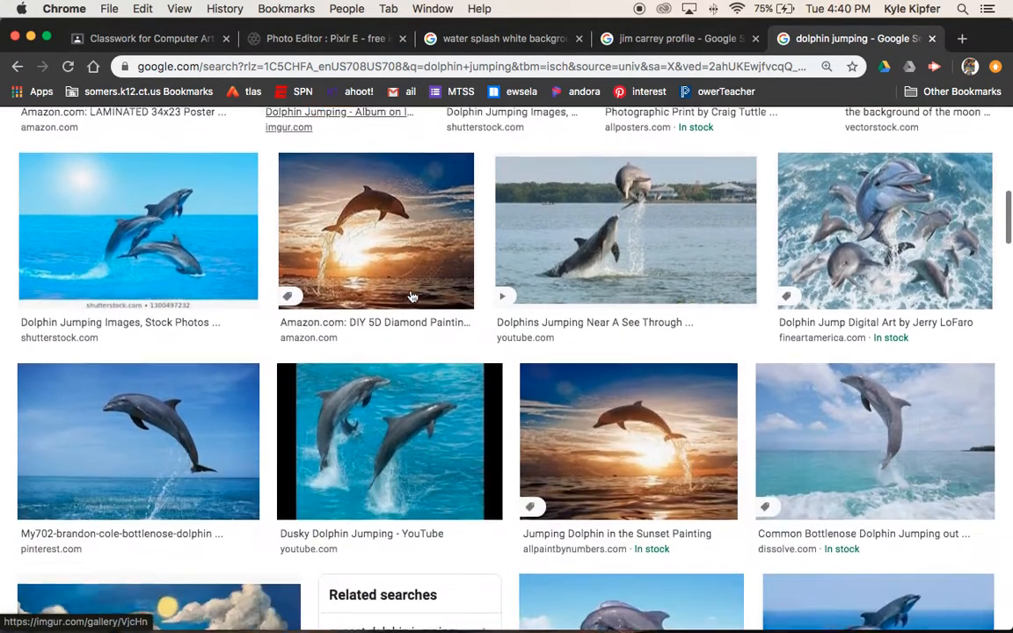
pyautogui.scroll(-5, 412, 296)
pyautogui.scroll(-4, 412, 297)
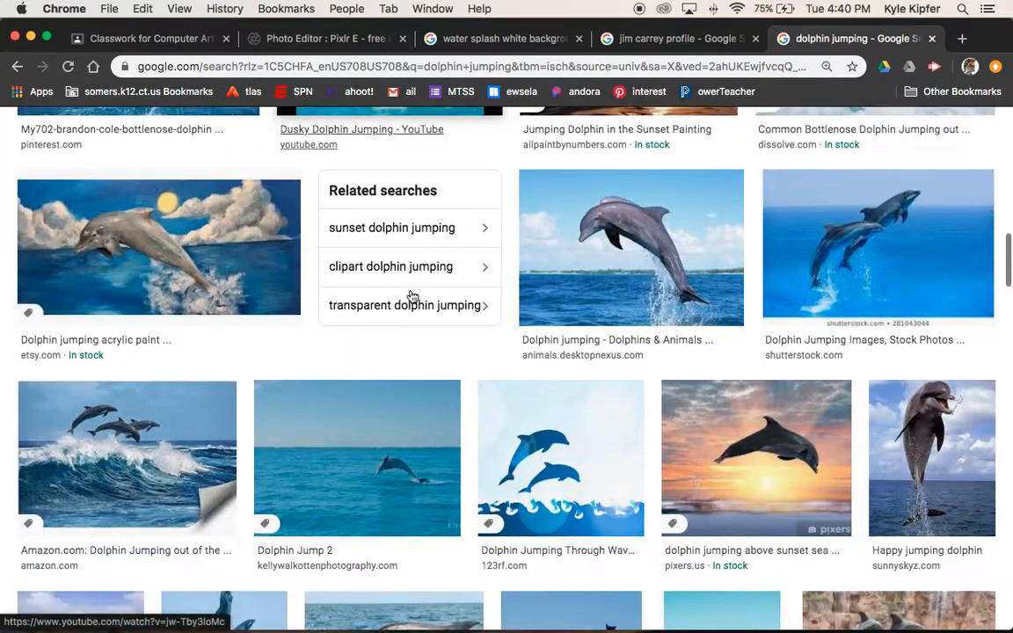
pyautogui.scroll(-5, 410, 296)
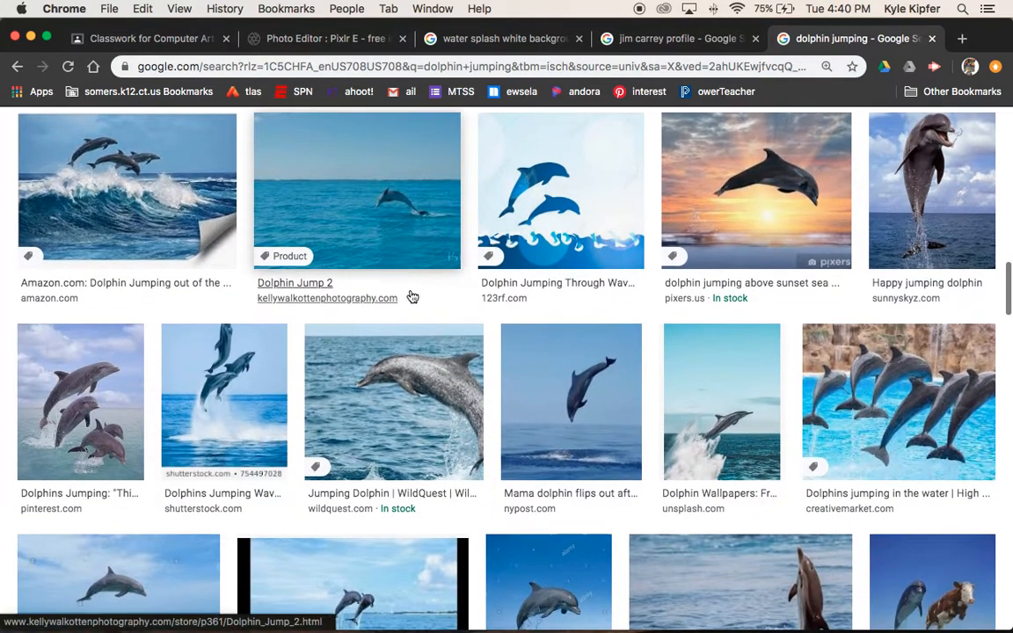
pyautogui.scroll(-4, 411, 296)
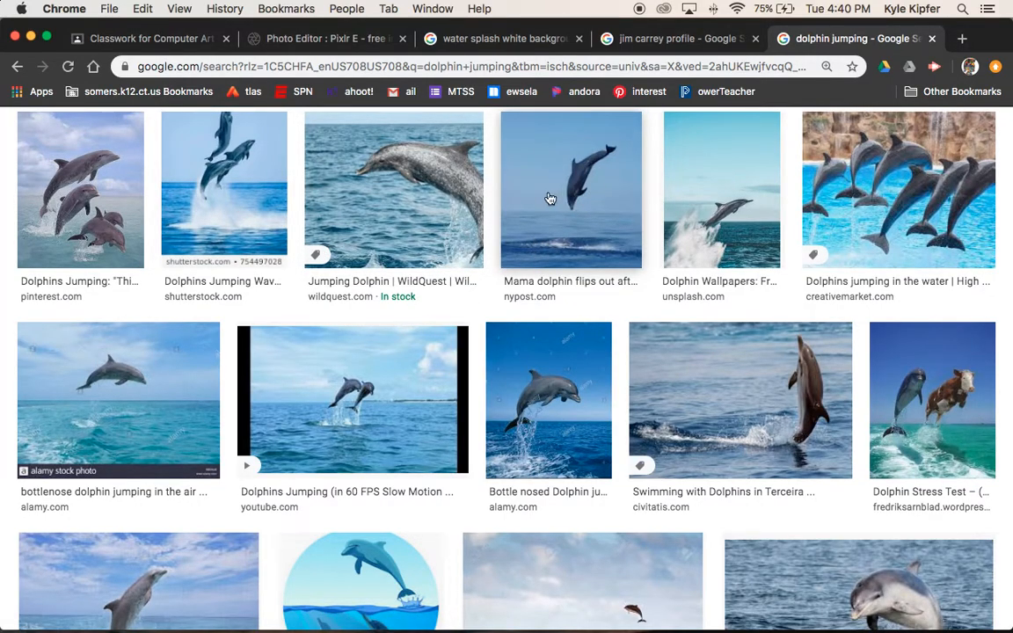
pyautogui.scroll(10, 528, 211)
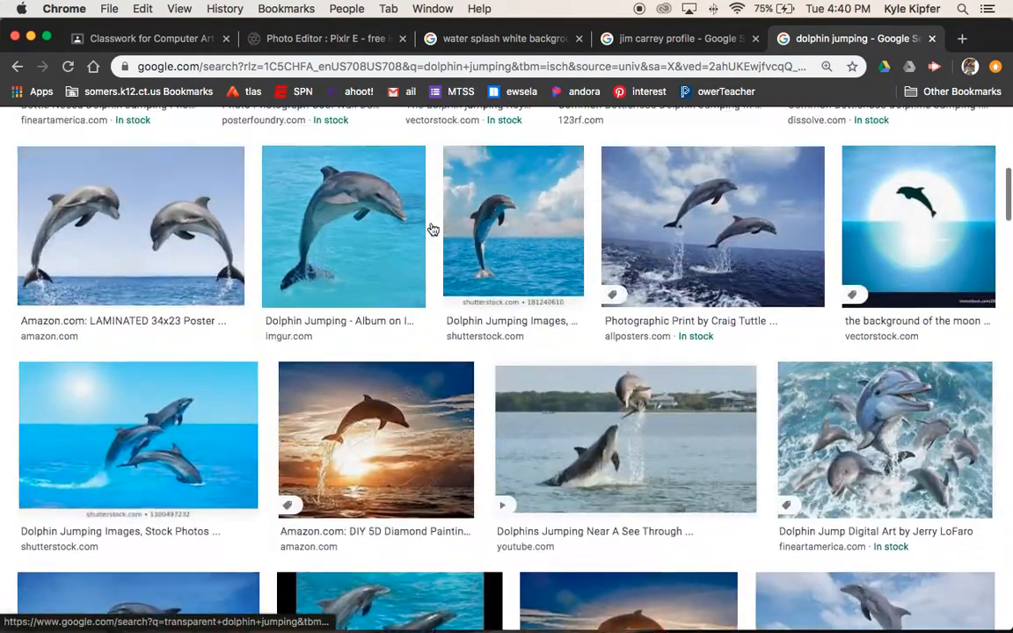
pyautogui.scroll(6, 433, 230)
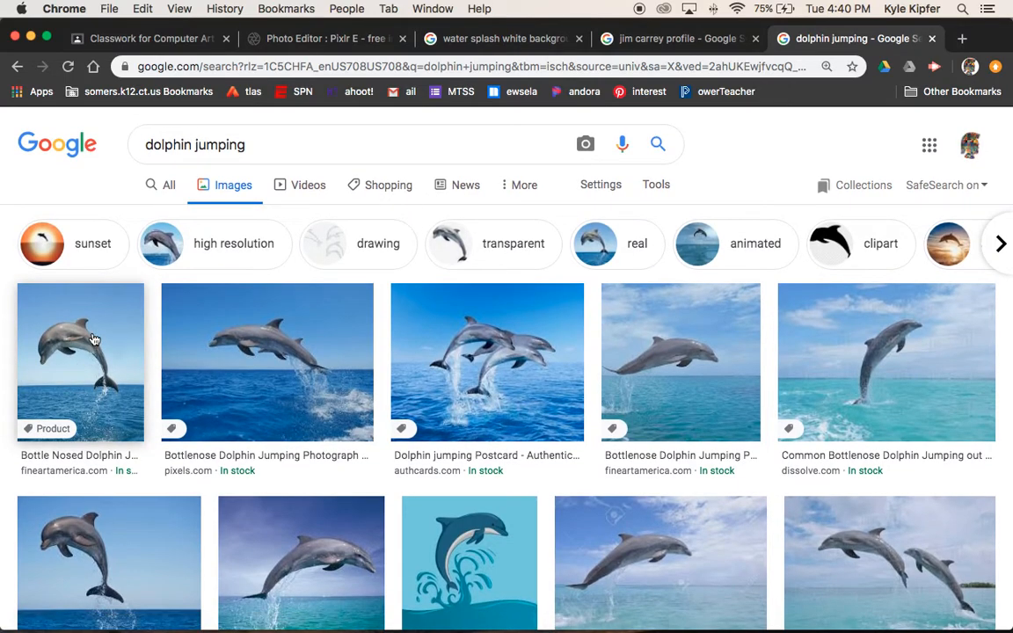
pyautogui.scroll(-3, 94, 340)
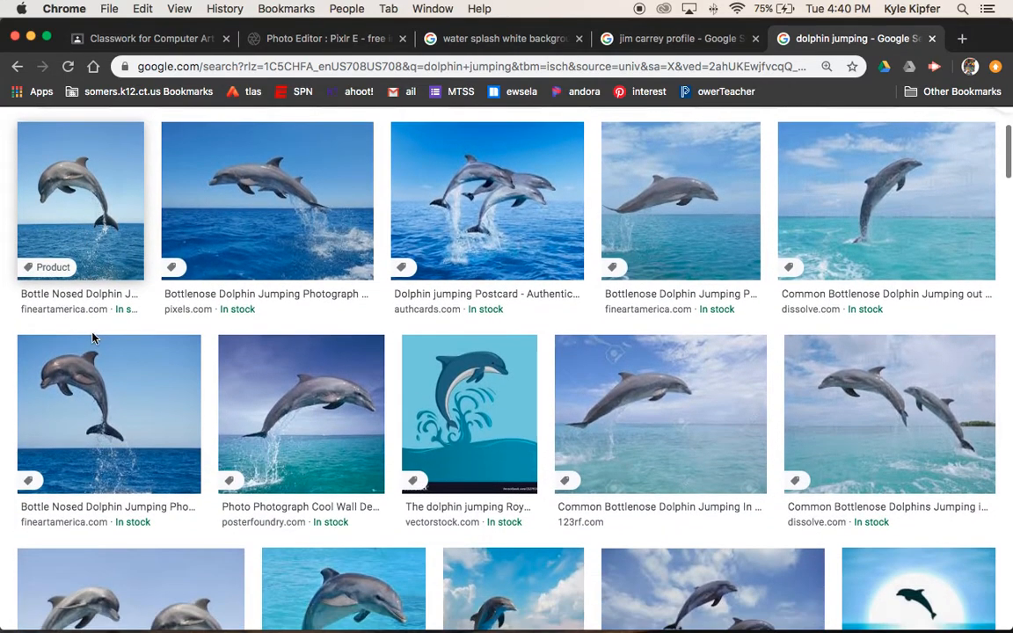
pyautogui.scroll(-1, 123, 345)
# - Copy the 900 × 612 Bottle Nosed Dolphin Jumping photo and paste it into the Pixlr E collage
pyautogui.click(150, 351)
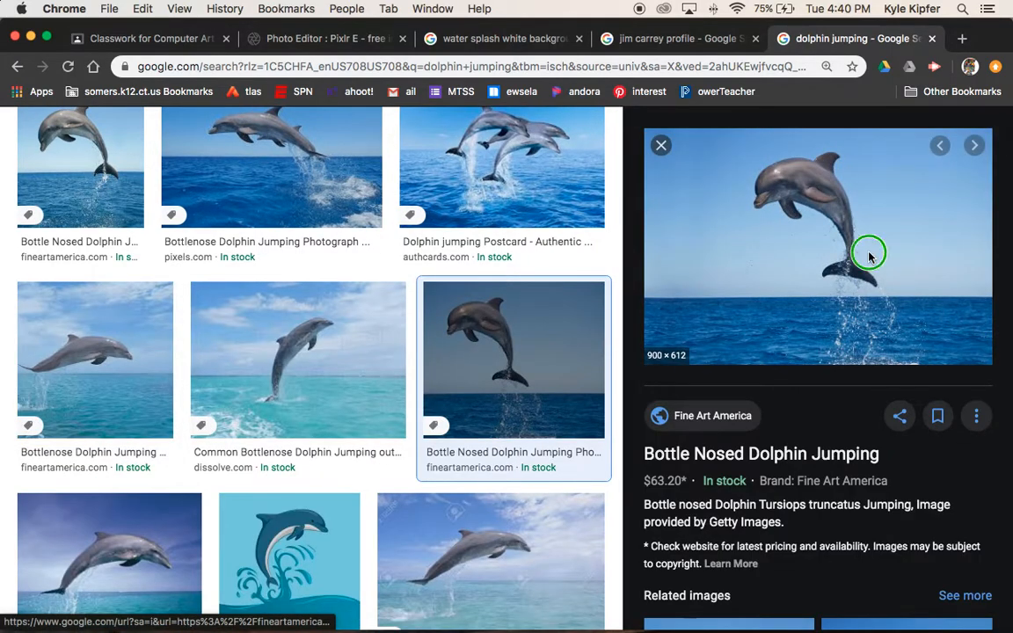
pyautogui.rightClick(869, 256)
pyautogui.click(757, 409)
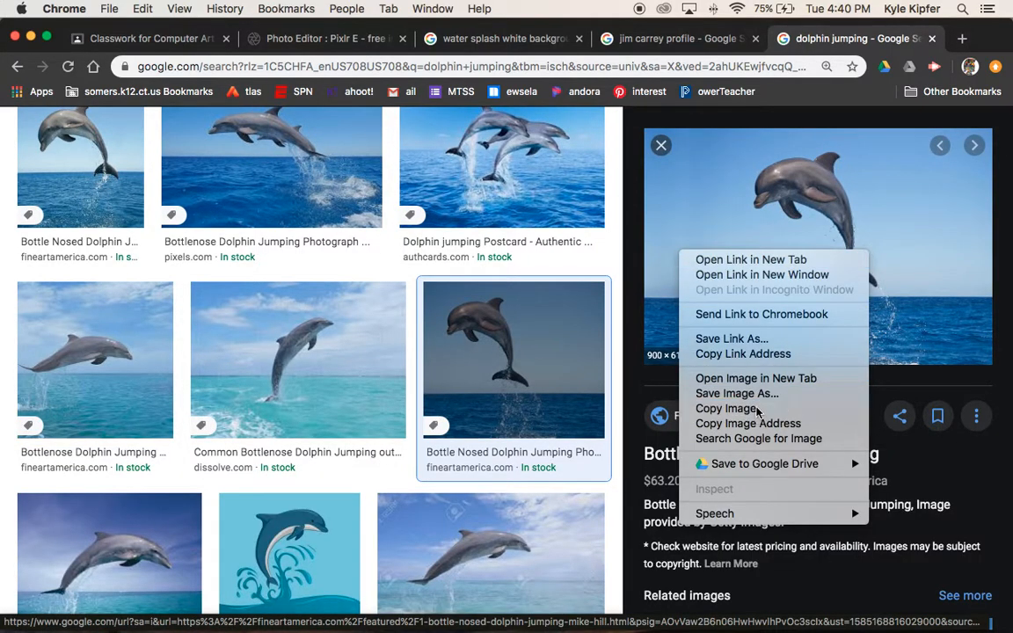
pyautogui.click(332, 40)
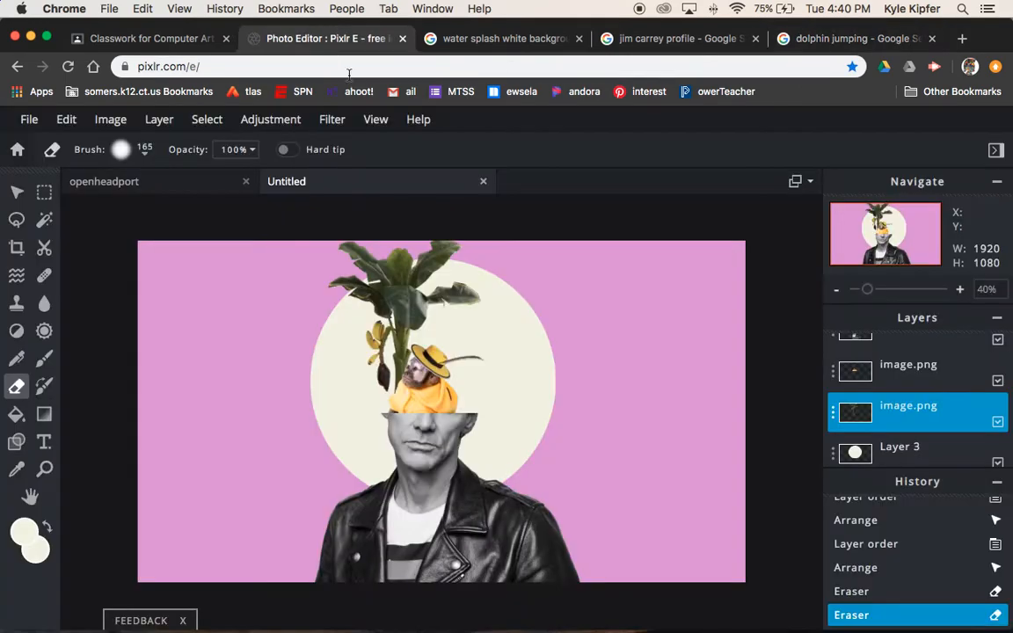
pyautogui.press('super+v')
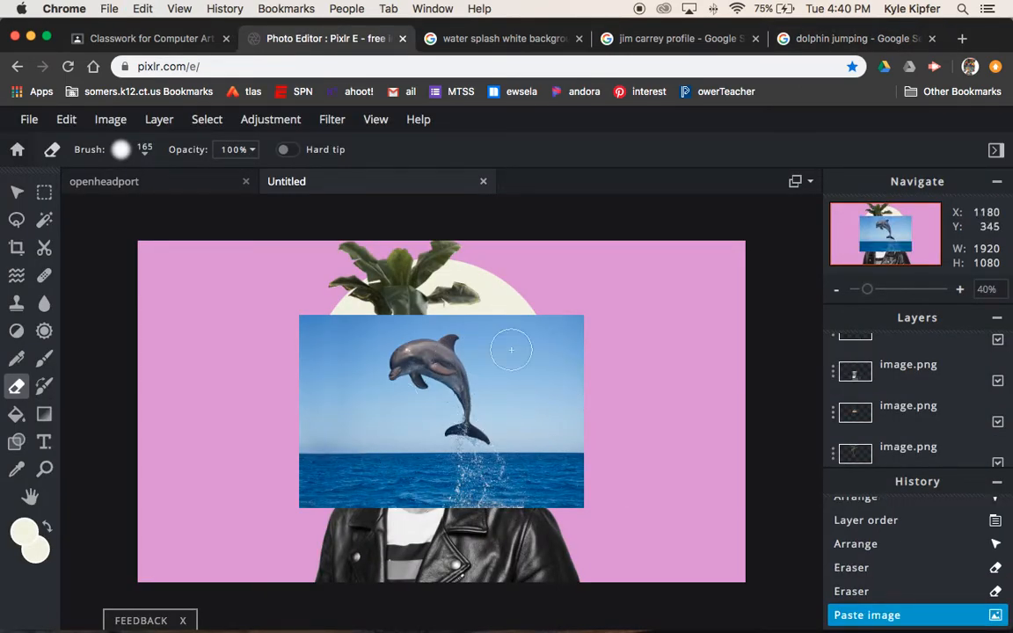
# - Flip the pasted dolphin photo horizontally
pyautogui.click(110, 123)
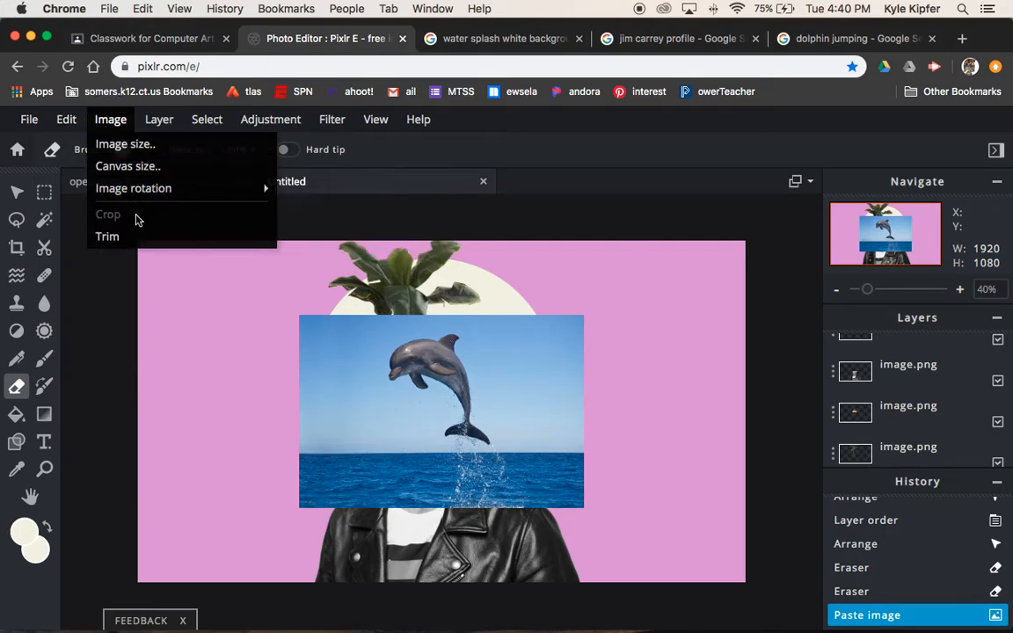
pyautogui.click(67, 122)
pyautogui.moveTo(155, 333)
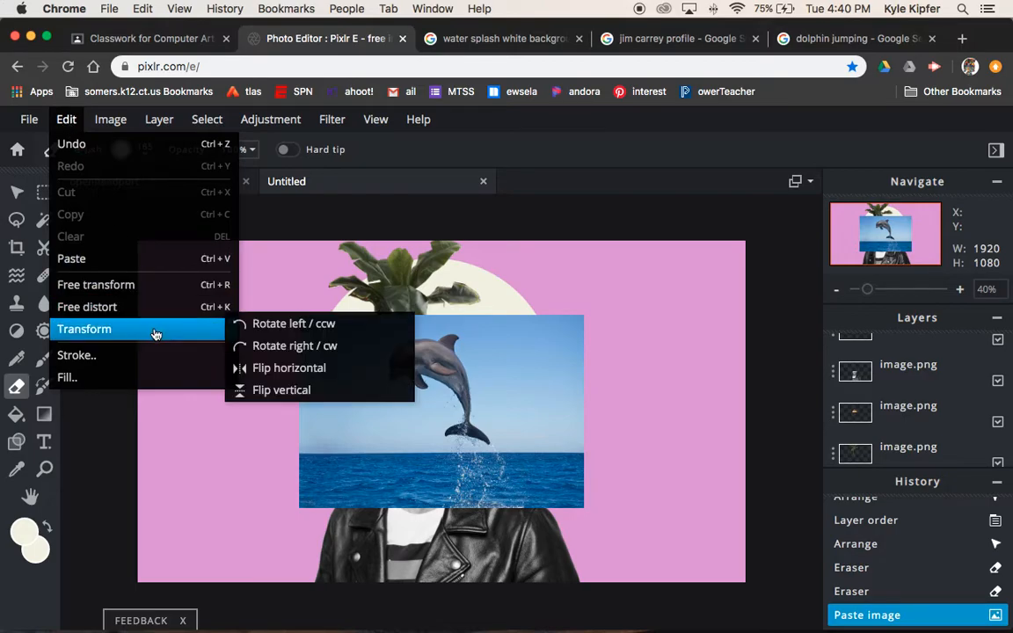
pyautogui.click(268, 368)
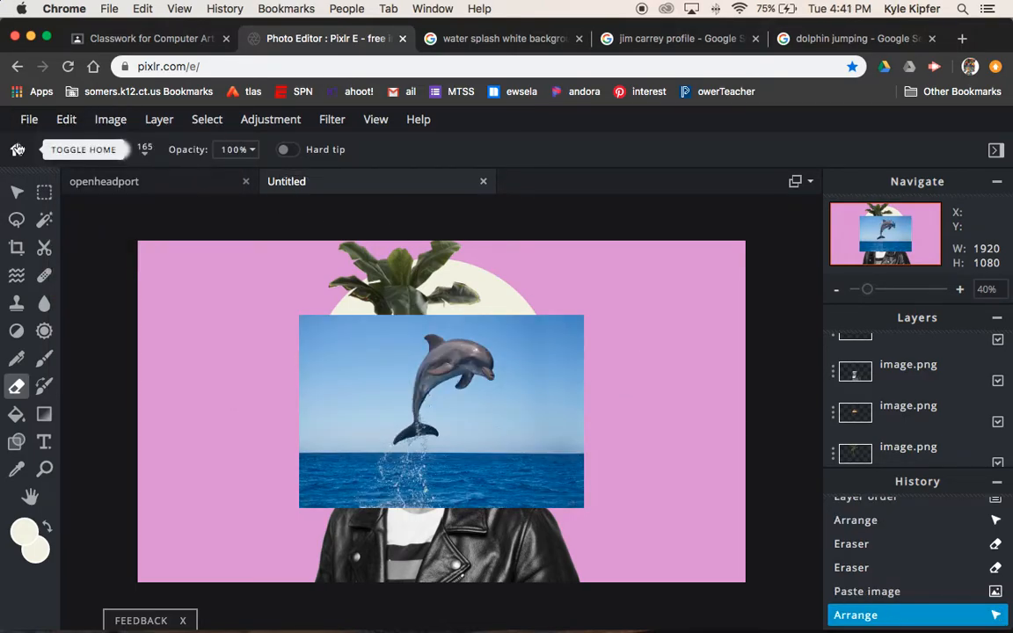
# - Try to select the blue sky around the dolphin with the Wand at tolerance 32 in add mode
pyautogui.click(44, 220)
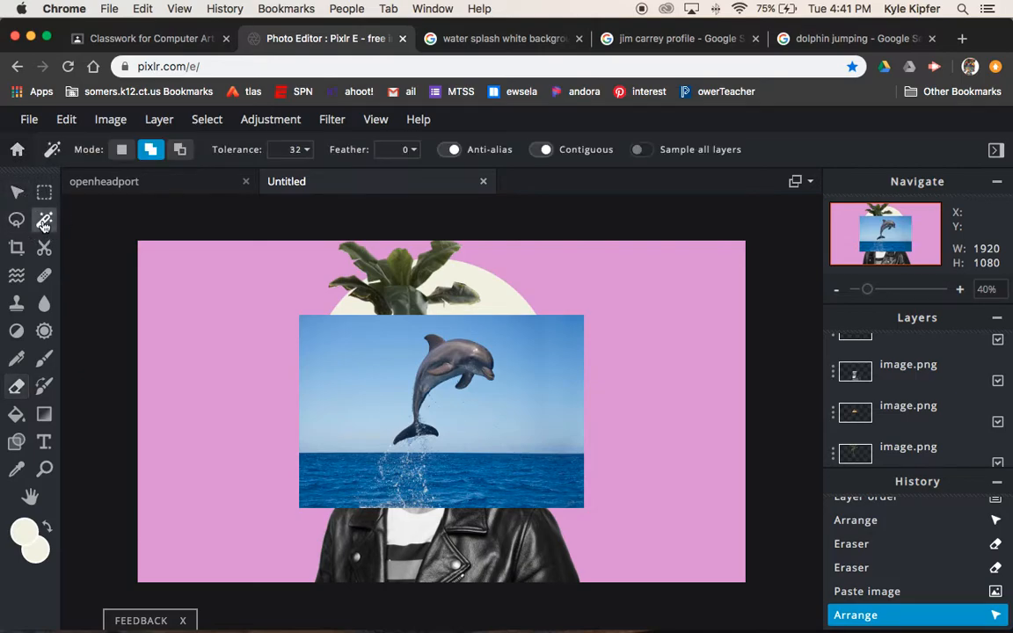
pyautogui.click(343, 362)
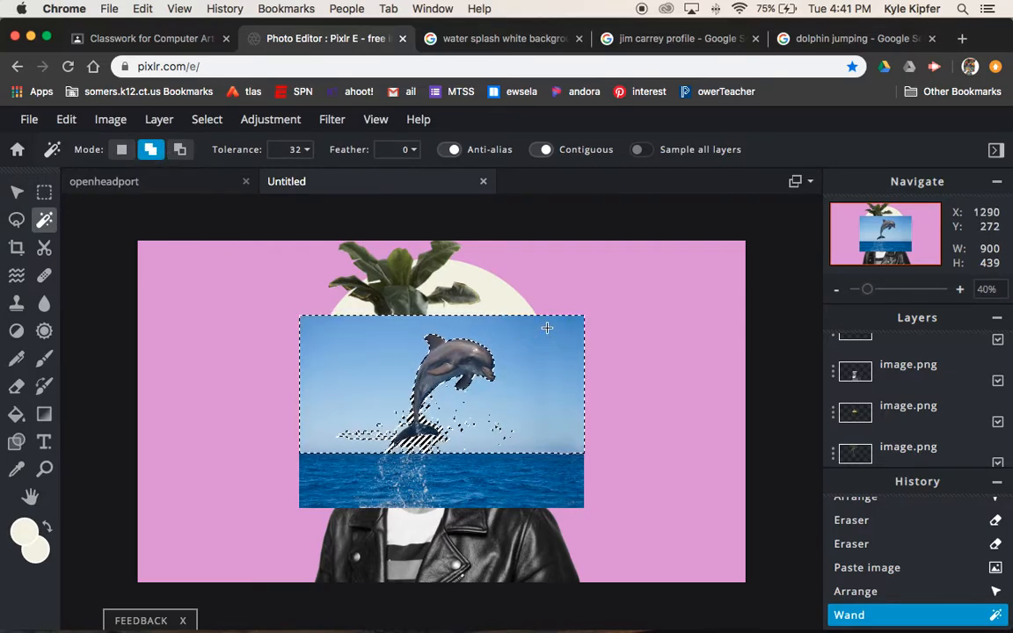
pyautogui.click(501, 425)
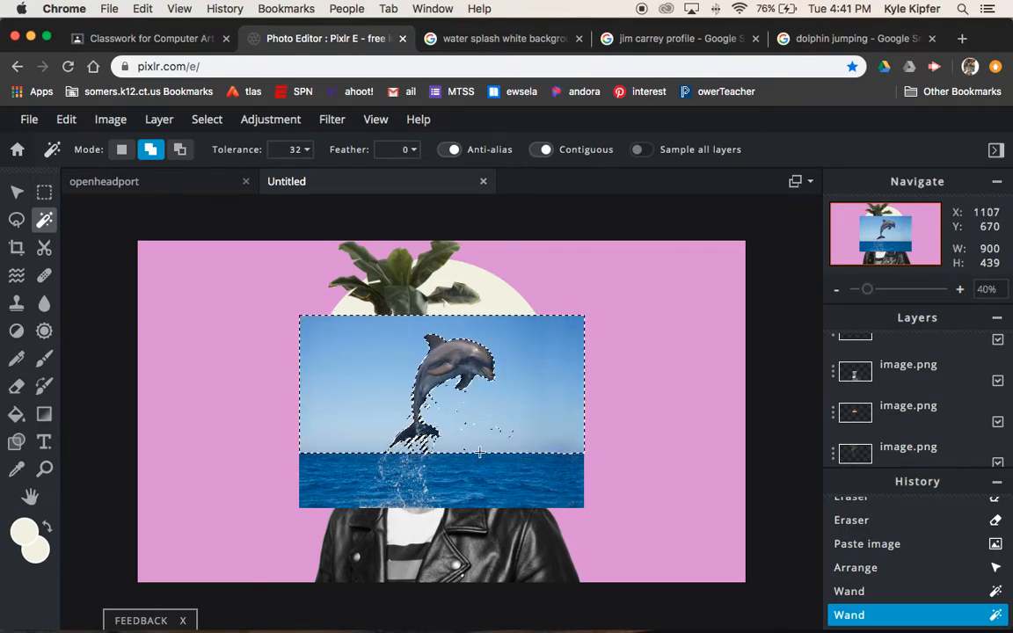
pyautogui.click(187, 251)
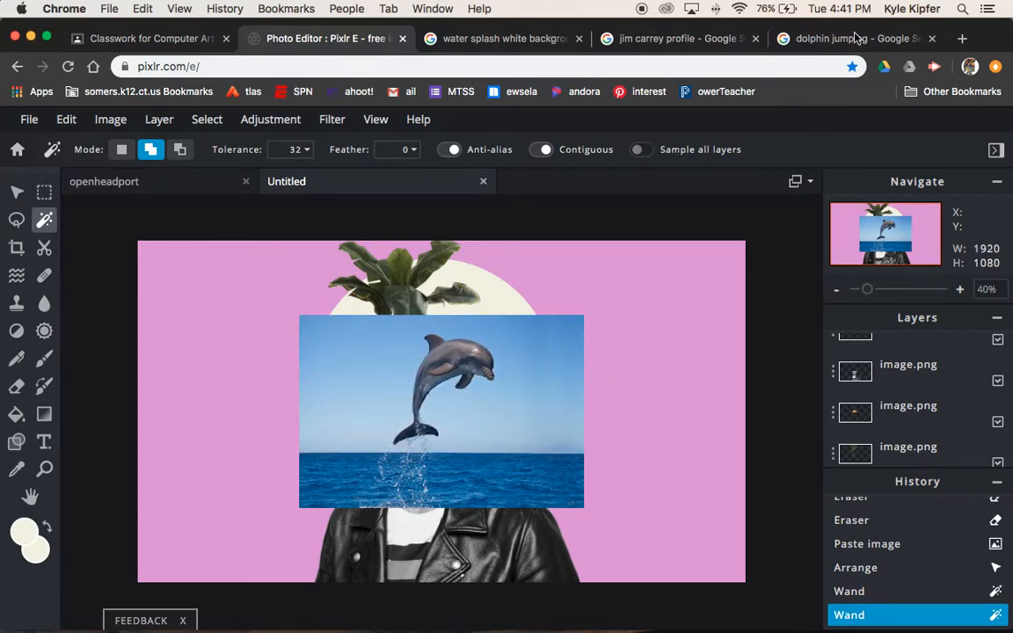
# - Undo the wand selections on the dolphin photo and delete the photo from the collage
pyautogui.click(17, 221)
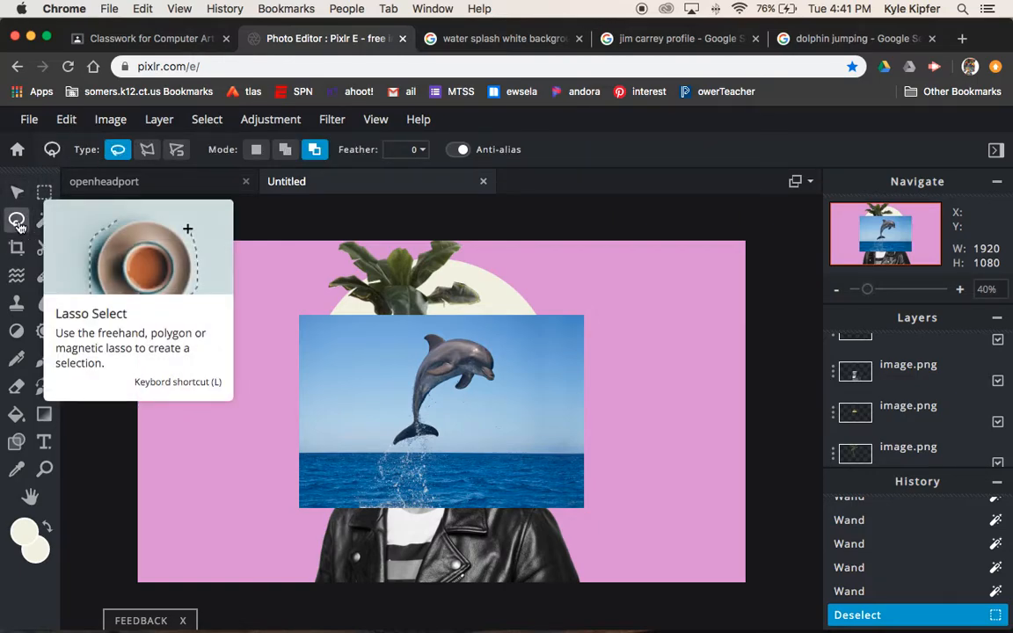
pyautogui.press('super+z')
pyautogui.click(934, 585)
pyautogui.scroll(5, 934, 571)
pyautogui.scroll(-5, 934, 571)
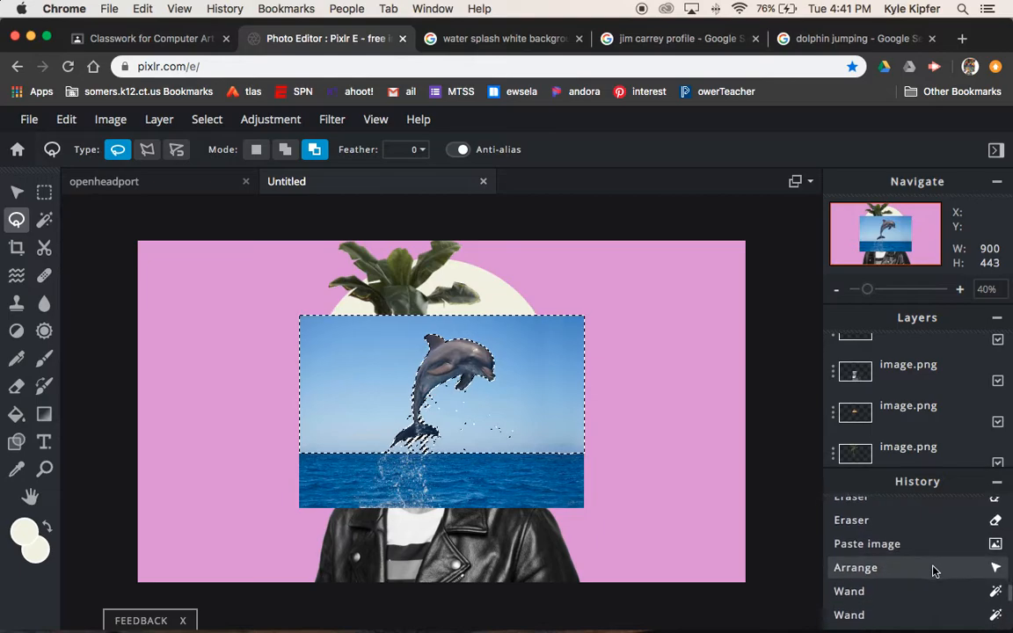
pyautogui.scroll(4, 937, 570)
pyautogui.scroll(-6, 934, 550)
pyautogui.scroll(3, 920, 599)
pyautogui.scroll(-1, 918, 581)
pyautogui.click(916, 563)
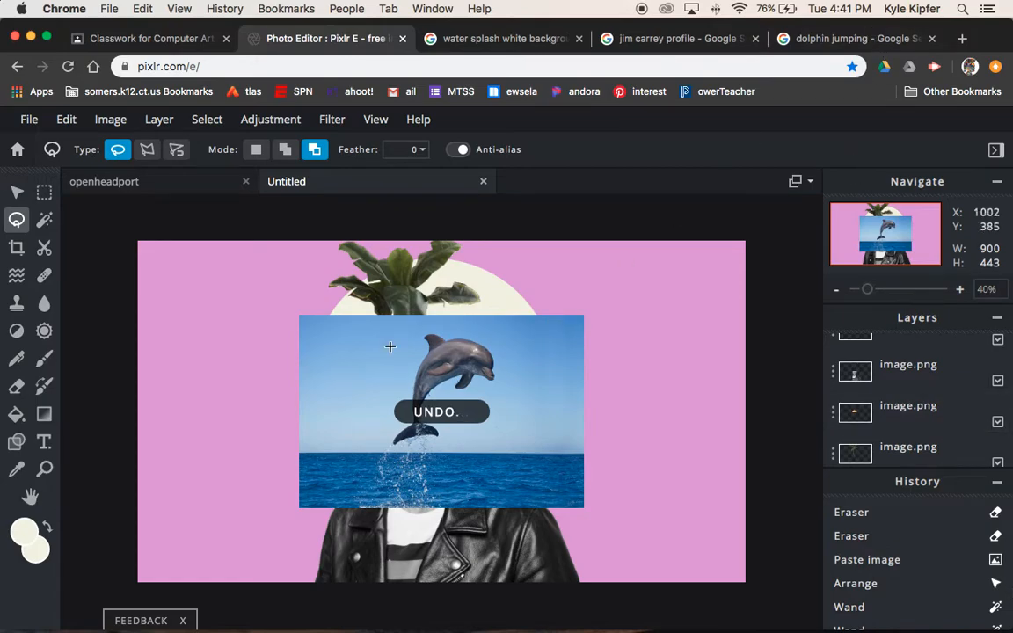
pyautogui.click(17, 191)
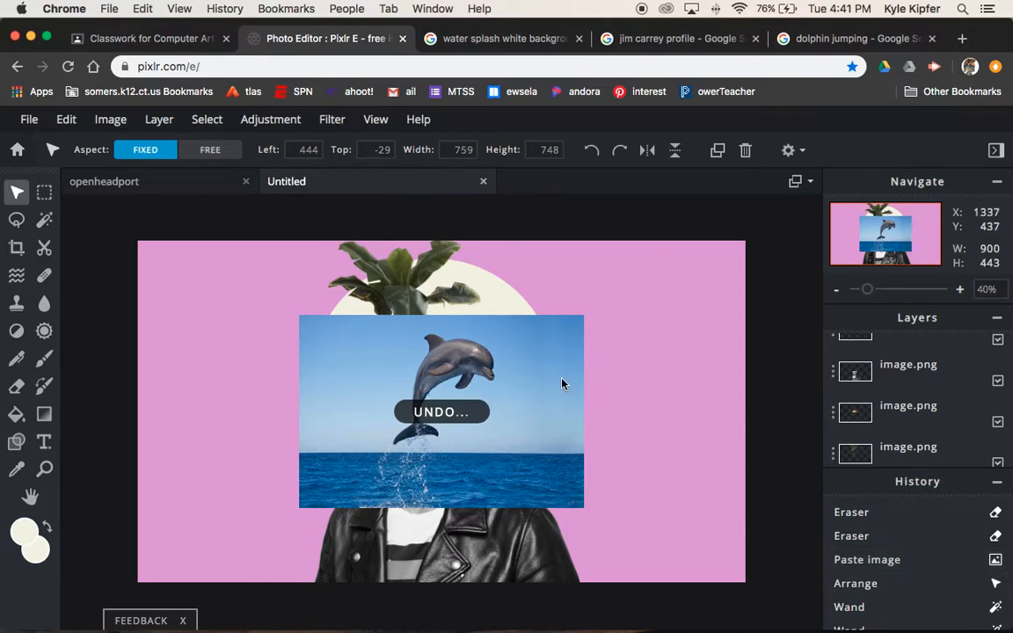
pyautogui.press('Delete')
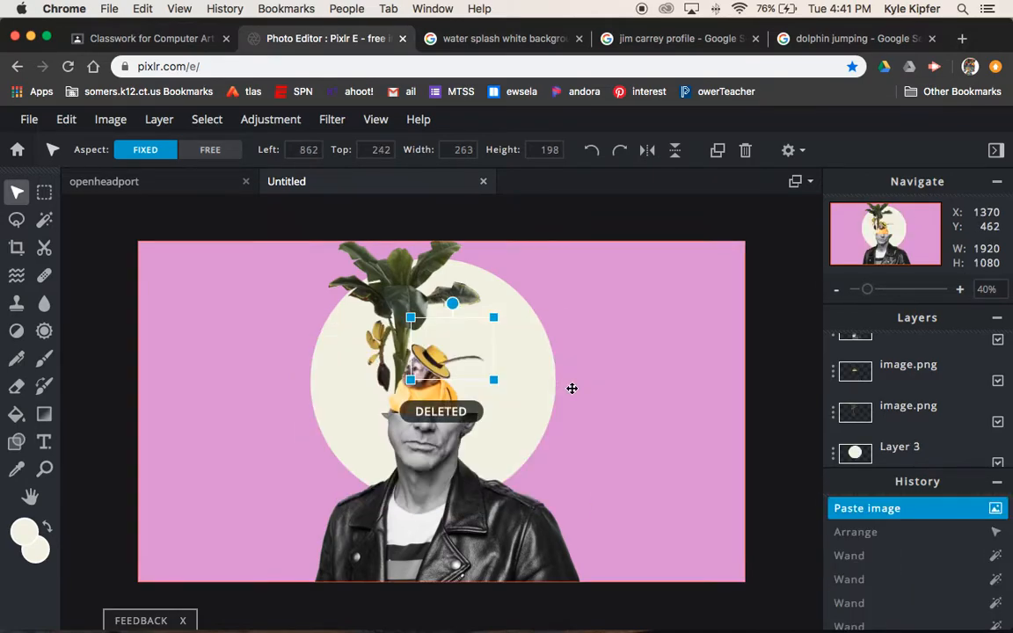
# - Return to the Google dolphin image results and search for dolphin jumping white background
pyautogui.click(847, 43)
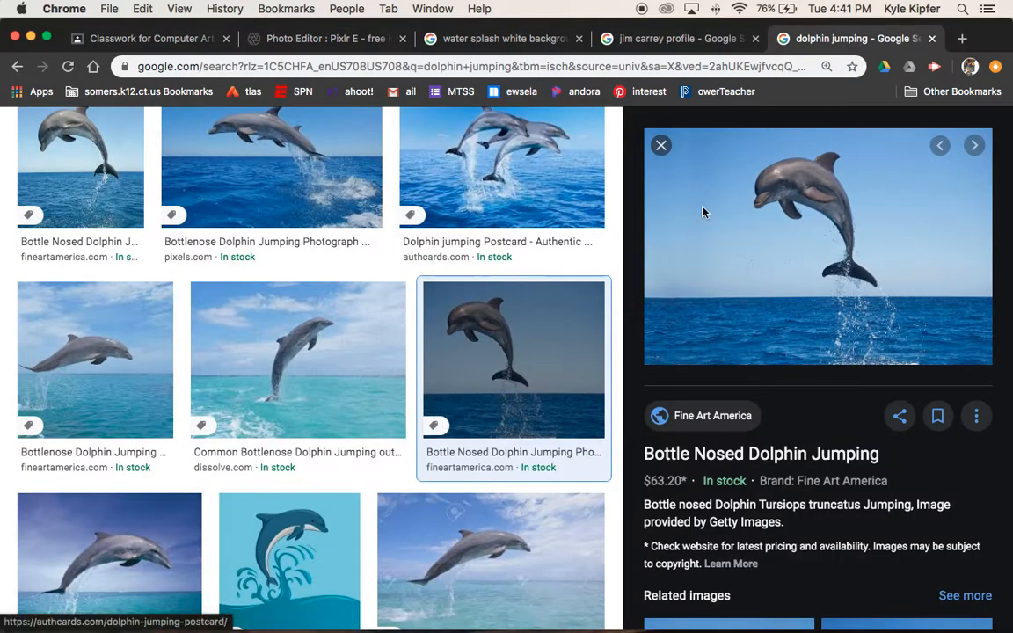
pyautogui.scroll(3, 264, 263)
pyautogui.click(280, 141)
pyautogui.write('white')
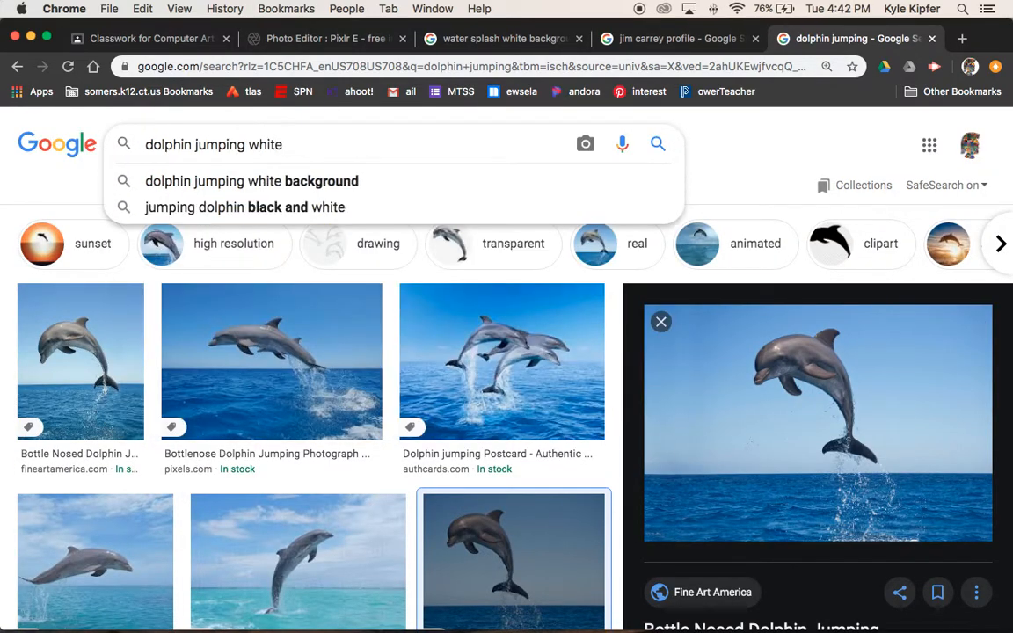
pyautogui.press('Down')
pyautogui.press('Return')
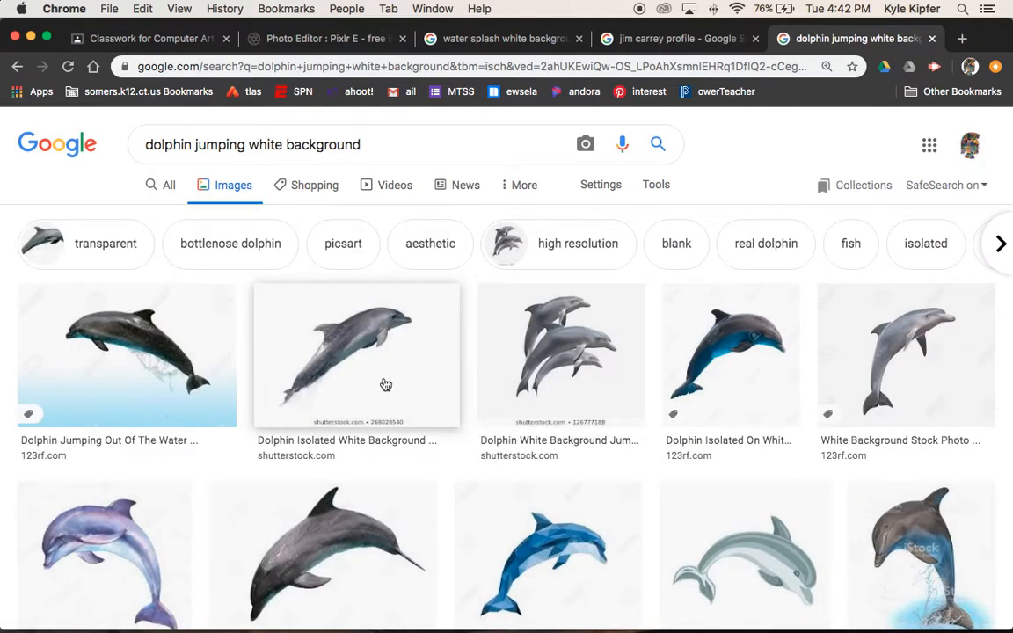
# - Copy the 920 × 455 Spinner Dolphin Clipart image and paste it into the Pixlr E collage
pyautogui.scroll(-5, 377, 367)
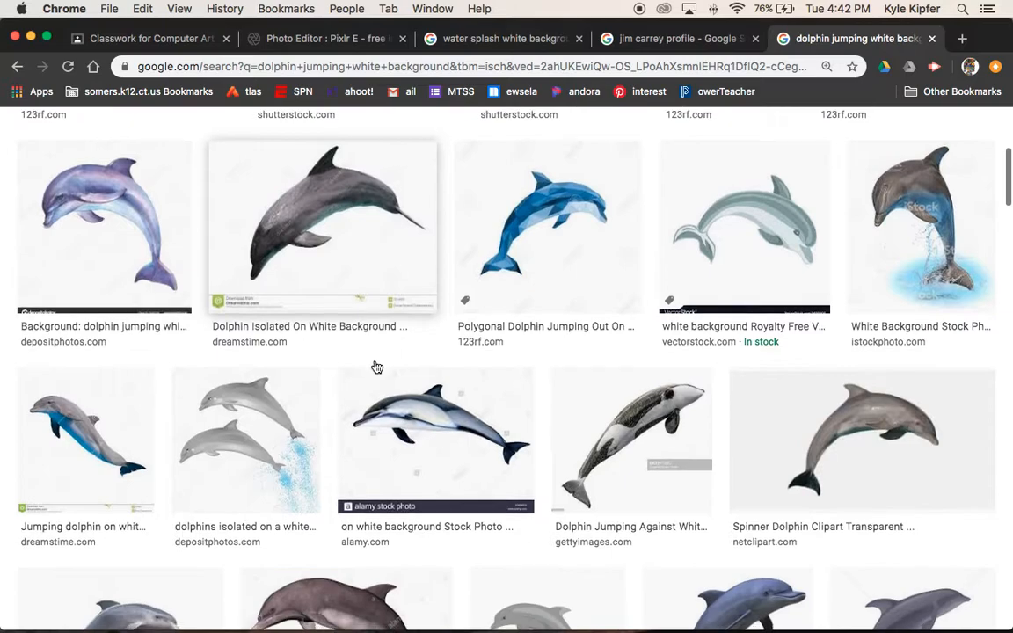
pyautogui.click(729, 408)
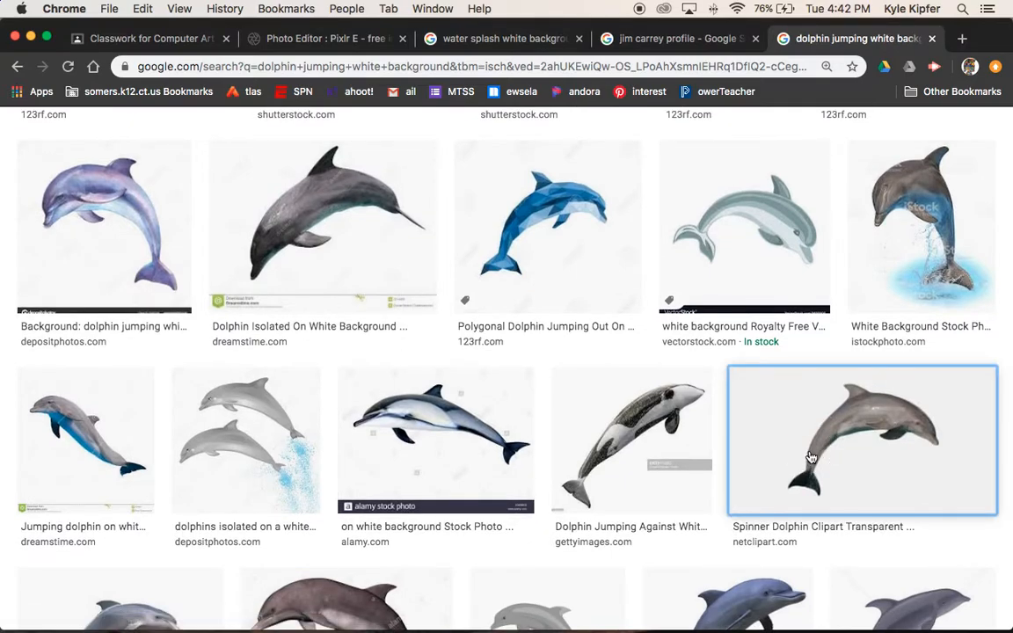
pyautogui.rightClick(817, 219)
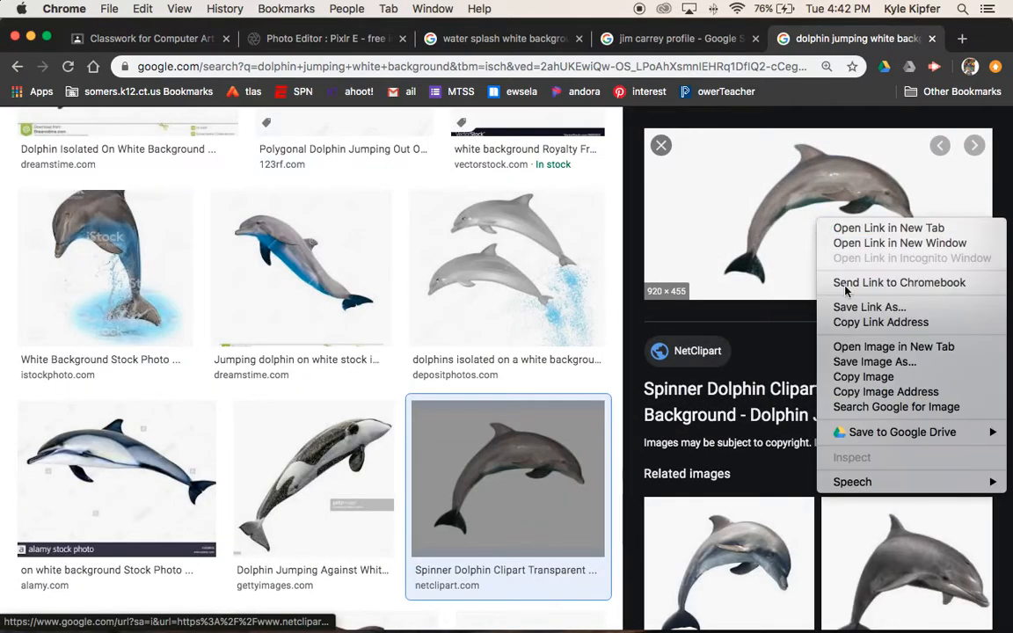
pyautogui.click(876, 378)
pyautogui.click(456, 41)
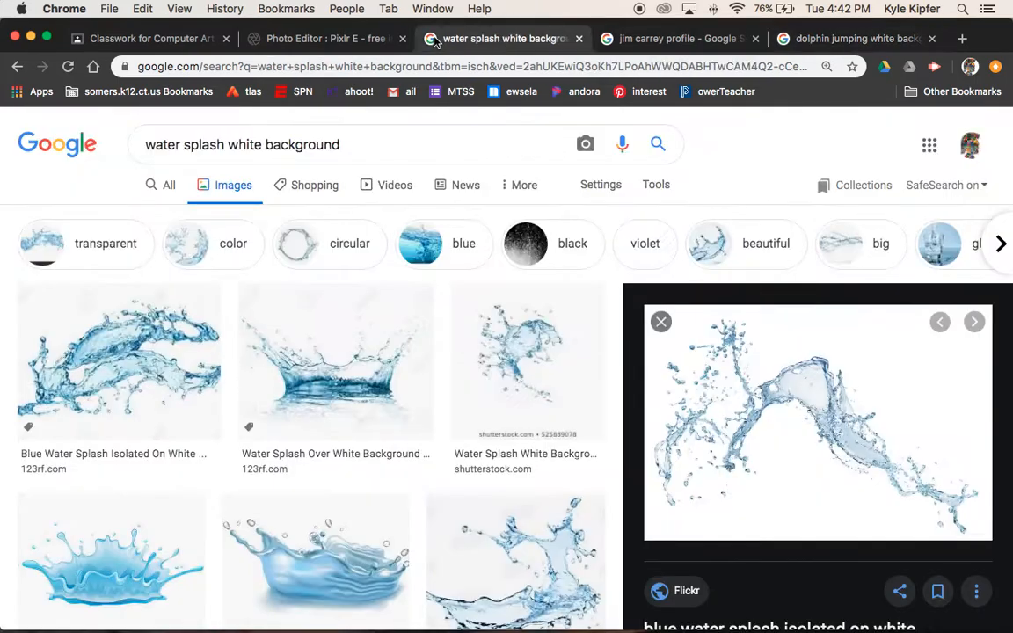
pyautogui.click(356, 40)
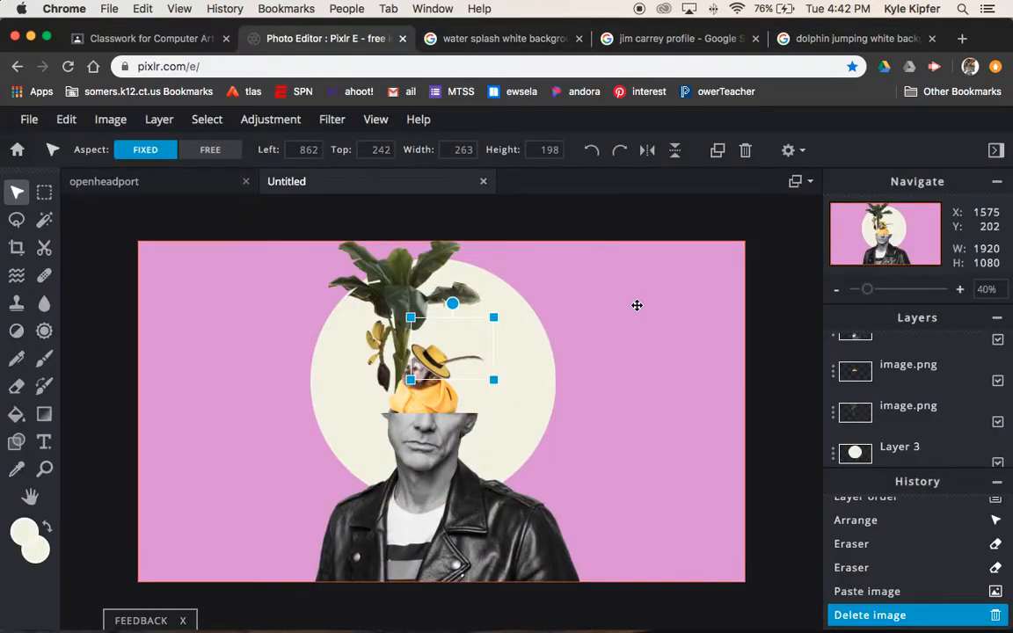
pyautogui.click(559, 365)
pyautogui.press('super+v')
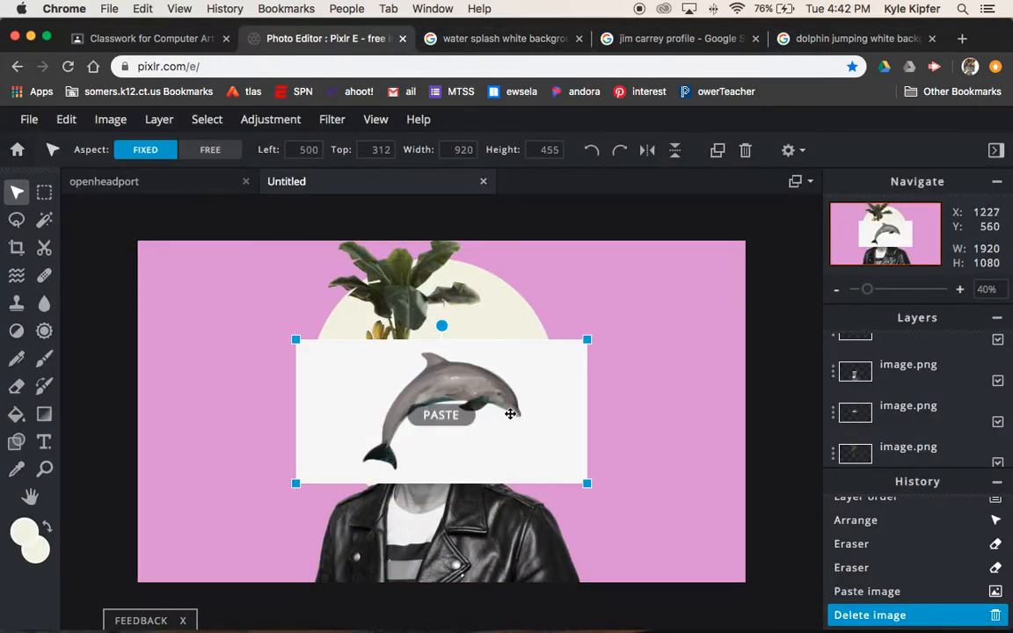
# - Select the white background around the pasted dolphin with the Wand in add mode at tolerance 32 and clear it
pyautogui.click(44, 220)
pyautogui.click(341, 382)
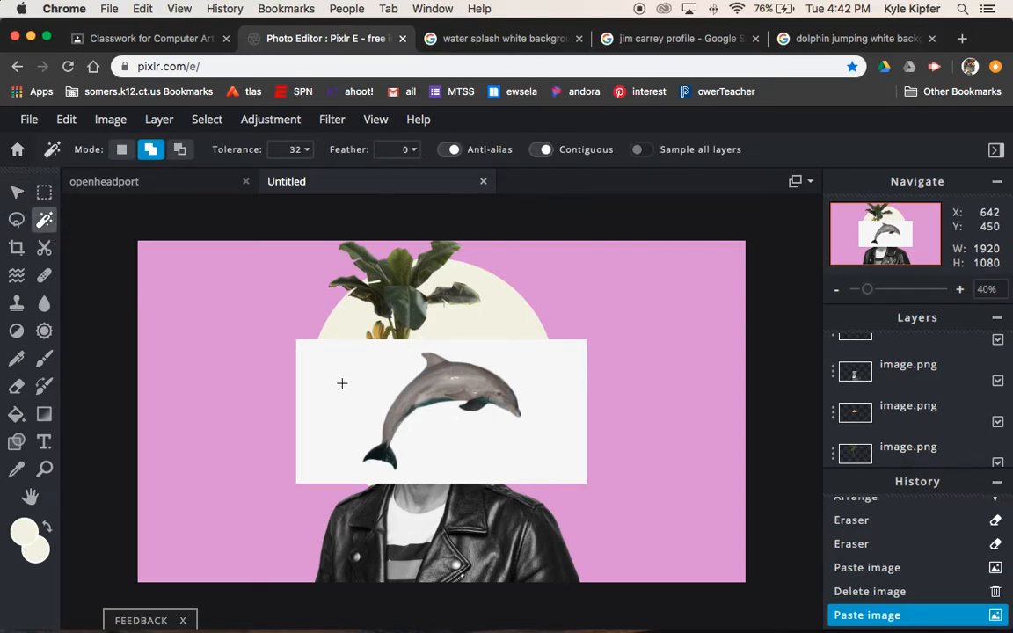
pyautogui.press('Delete')
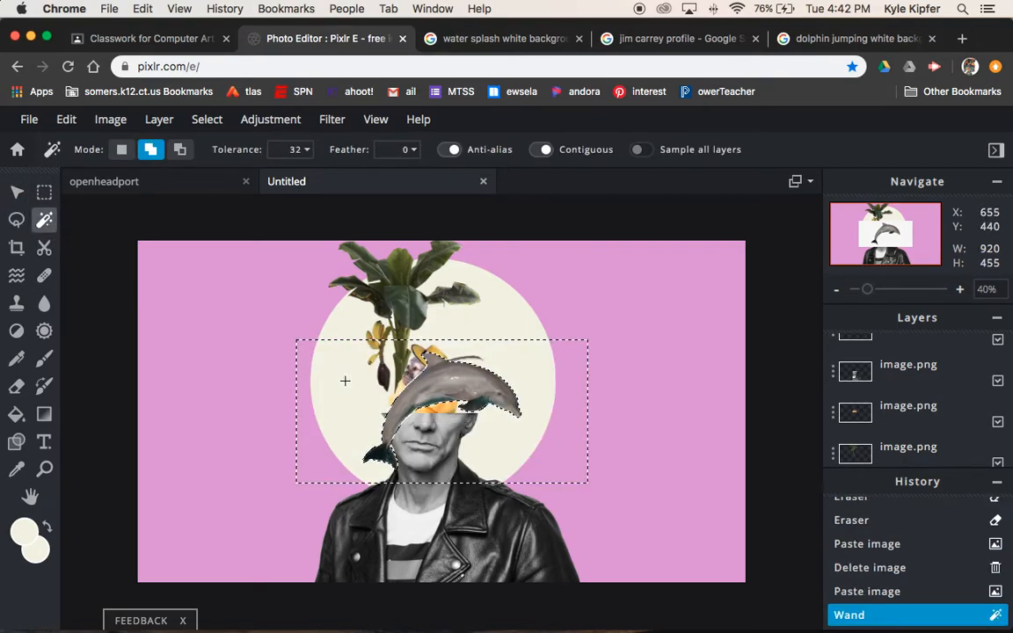
pyautogui.press('Delete')
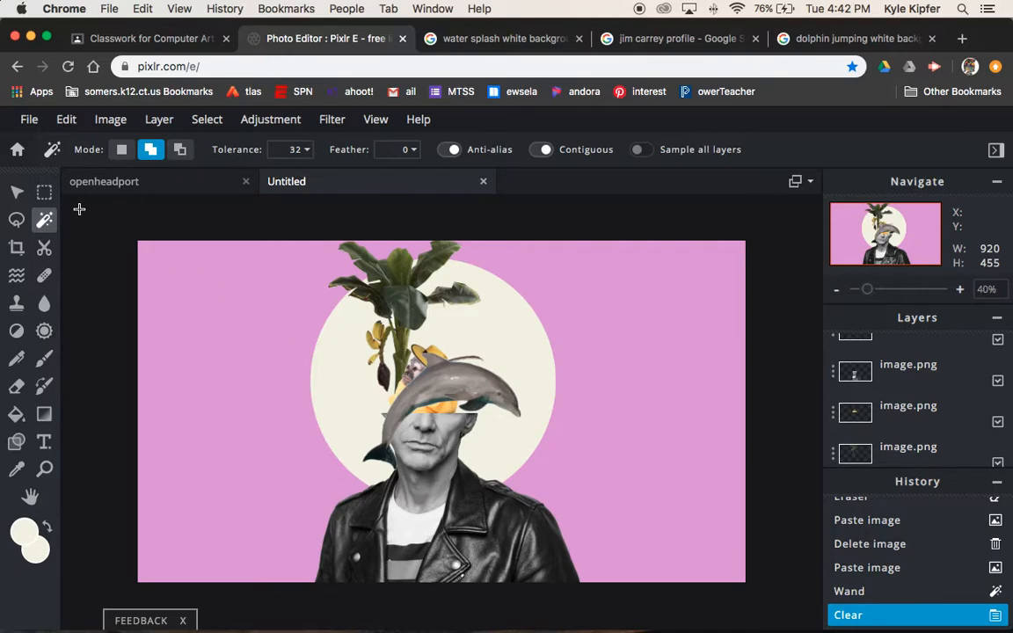
# - Shrink the dolphin cutout to about 308 × 228 and place it above the monkey's hat, beside the banana tree
pyautogui.click(17, 192)
pyautogui.moveTo(363, 471); pyautogui.dragTo(423, 404)
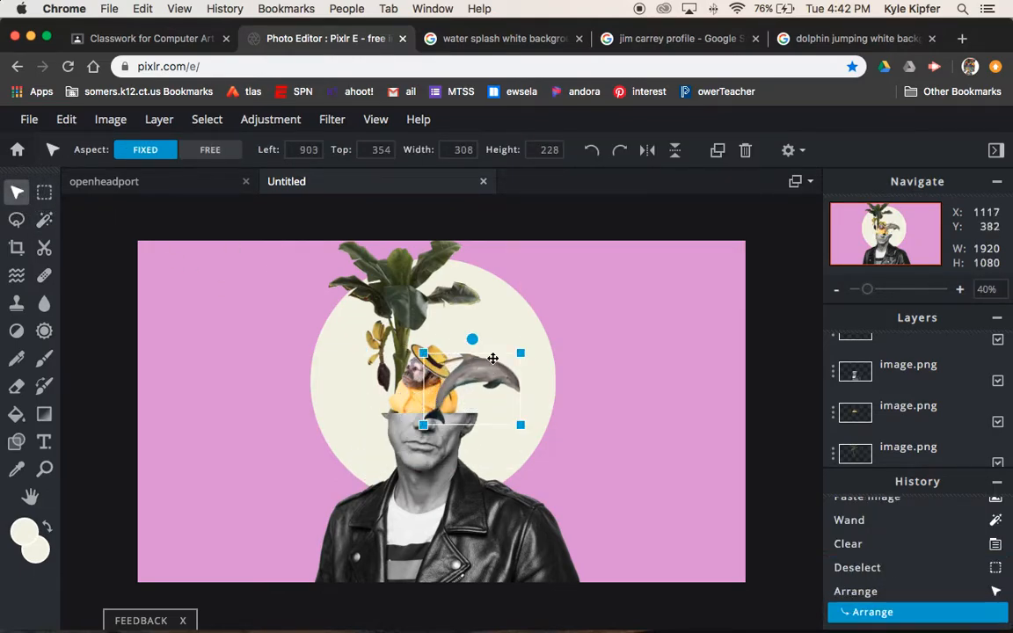
pyautogui.moveTo(487, 371); pyautogui.dragTo(501, 333)
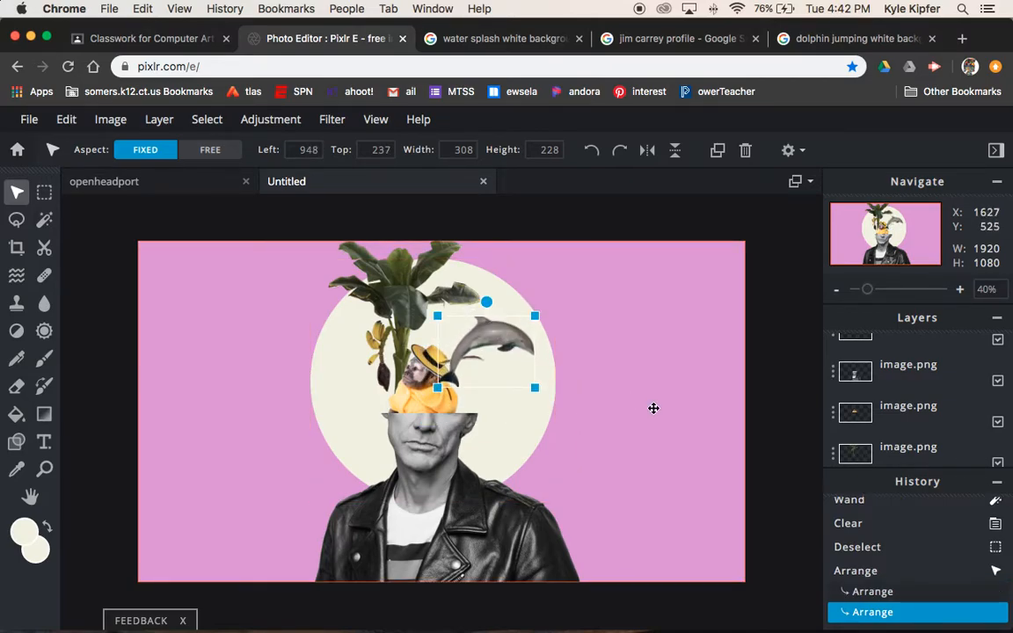
# - Close the jim carrey profile image search and return to the Pixlr E collage
pyautogui.click(832, 41)
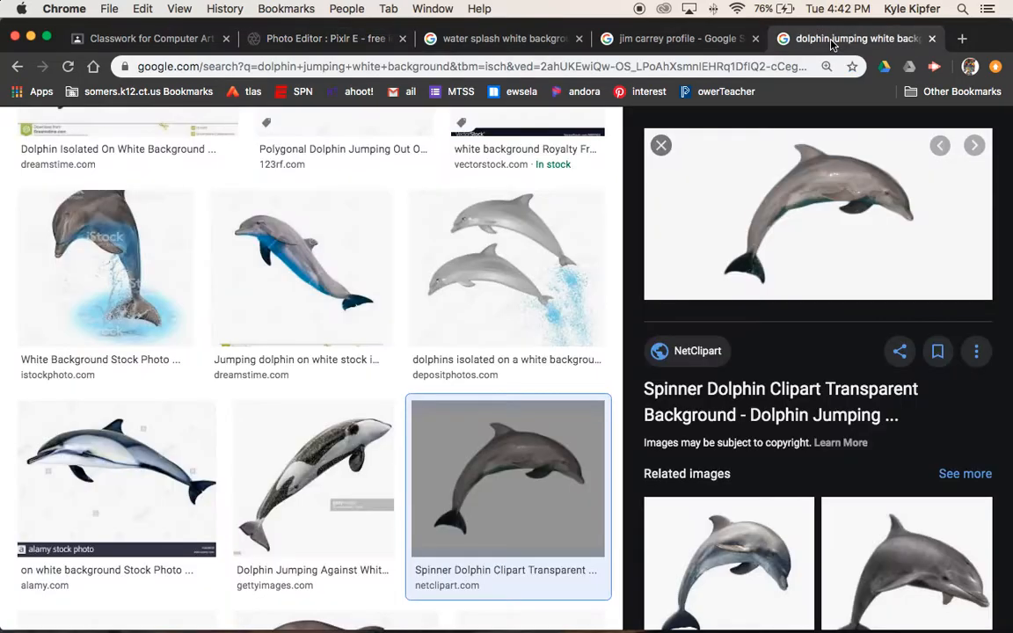
pyautogui.click(649, 40)
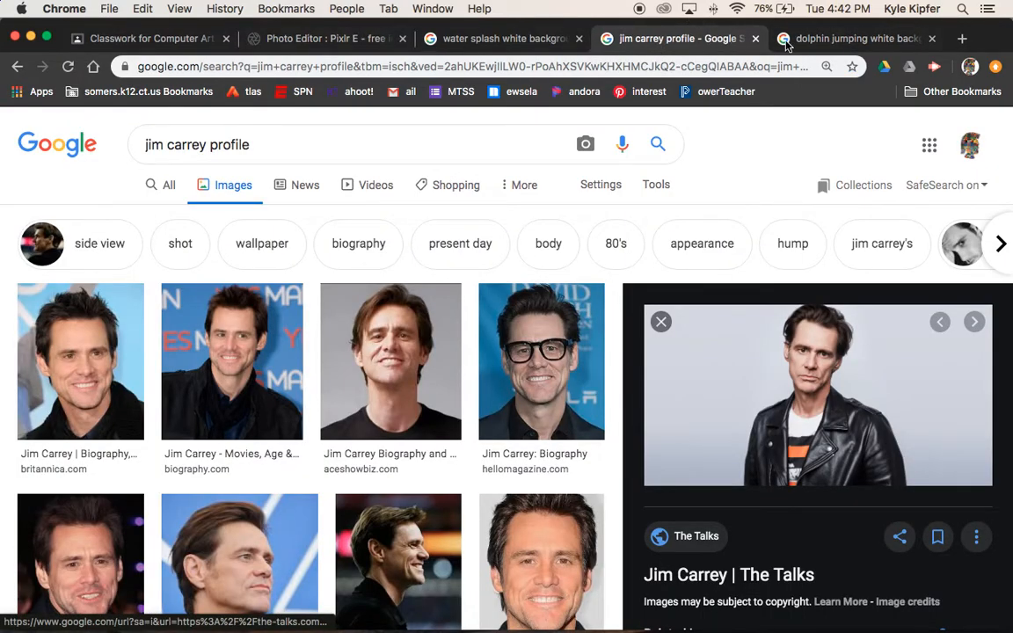
pyautogui.click(755, 39)
pyautogui.click(326, 39)
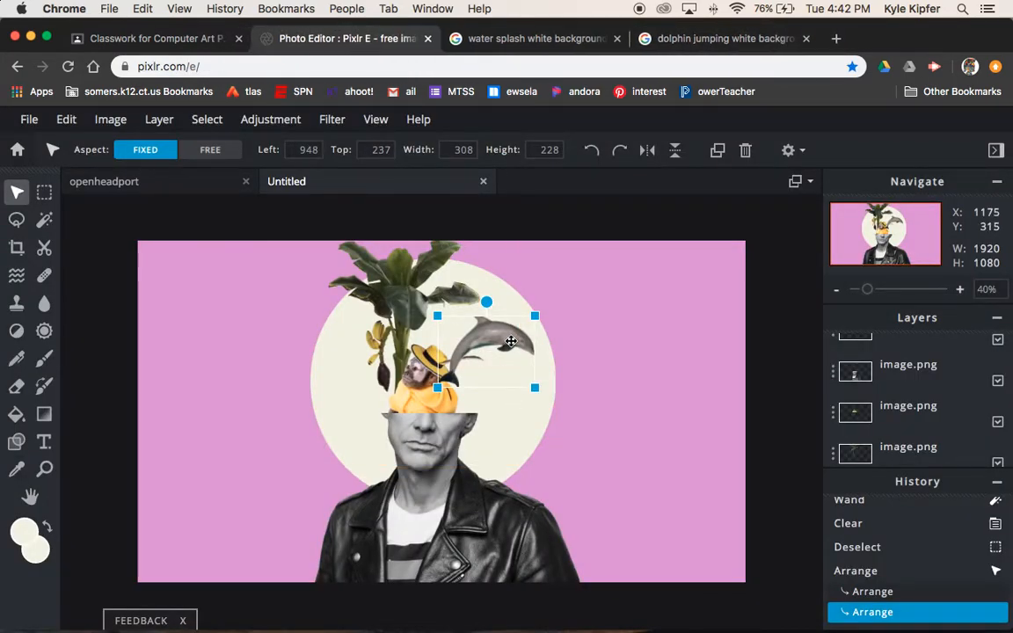
# - Delete the shrunken dolphin cutout and paste the copied 920 × 455 dolphin image again
pyautogui.scroll(-1, 511, 342)
pyautogui.press('Delete')
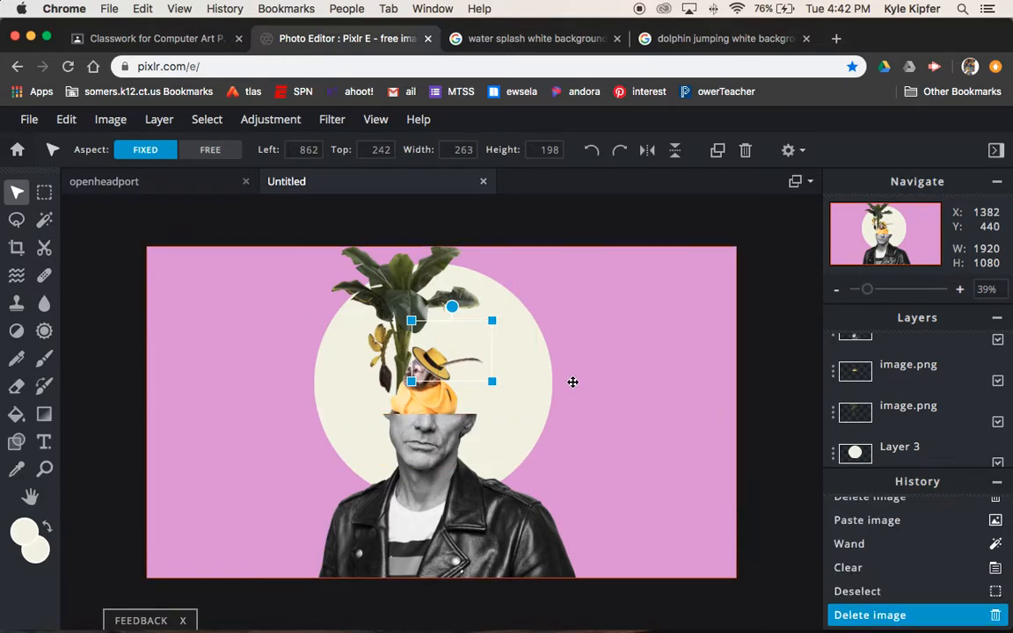
pyautogui.click(503, 339)
pyautogui.press('super+v')
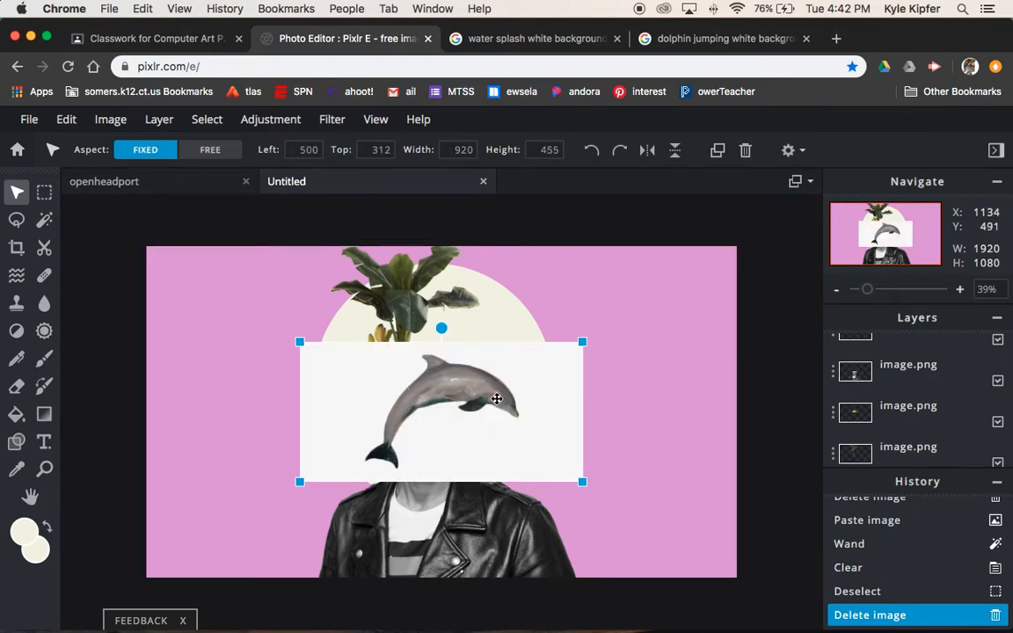
# - Clear the dolphin's white background with a new Wand selection at tolerance 32, deselect, and erase the leftover white edge line
pyautogui.click(44, 219)
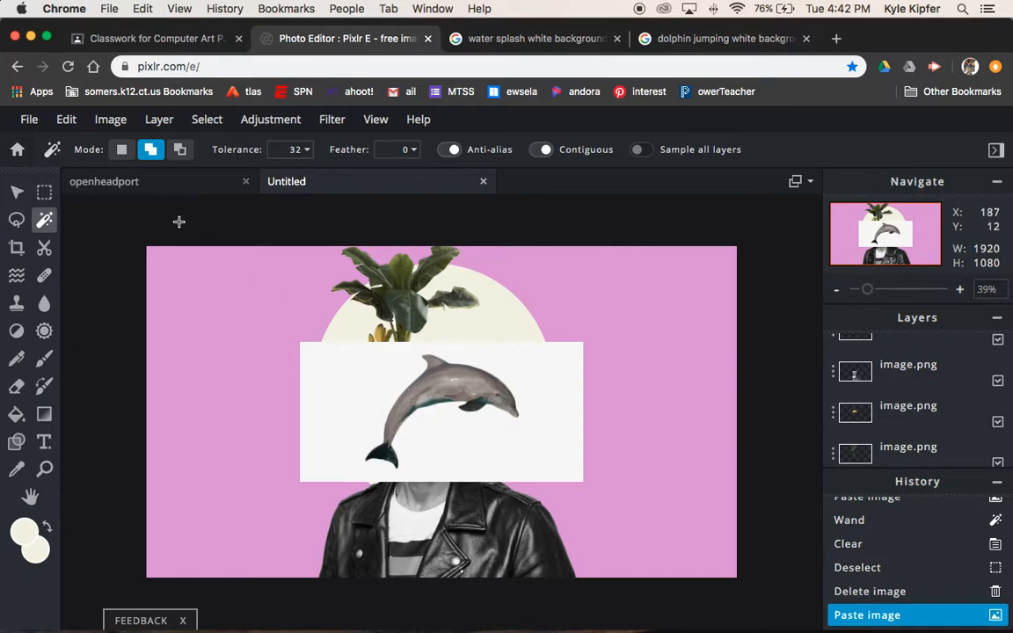
pyautogui.click(122, 150)
pyautogui.click(329, 368)
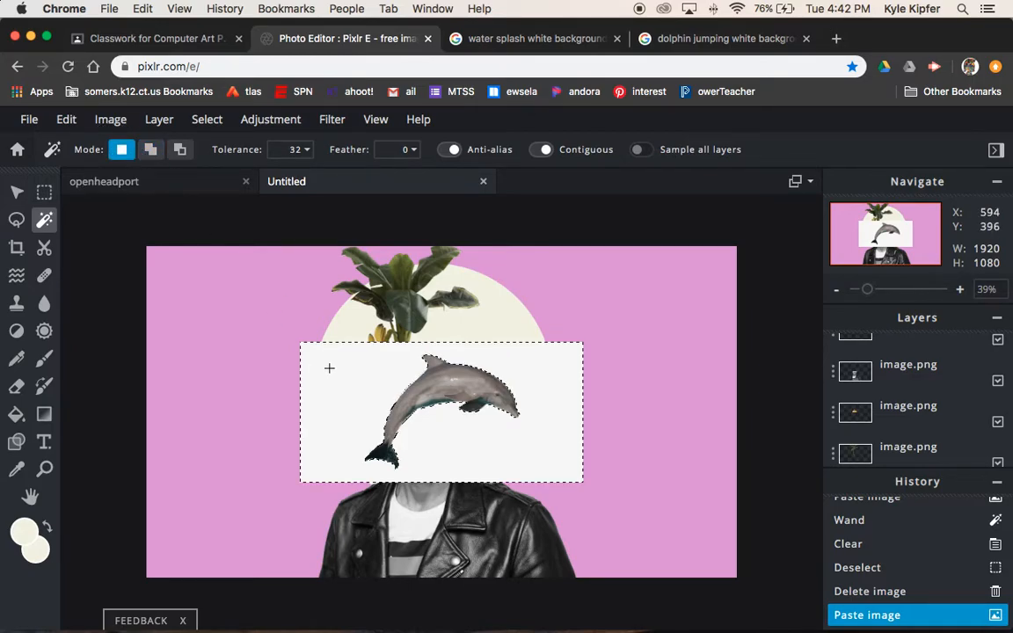
pyautogui.press('Delete')
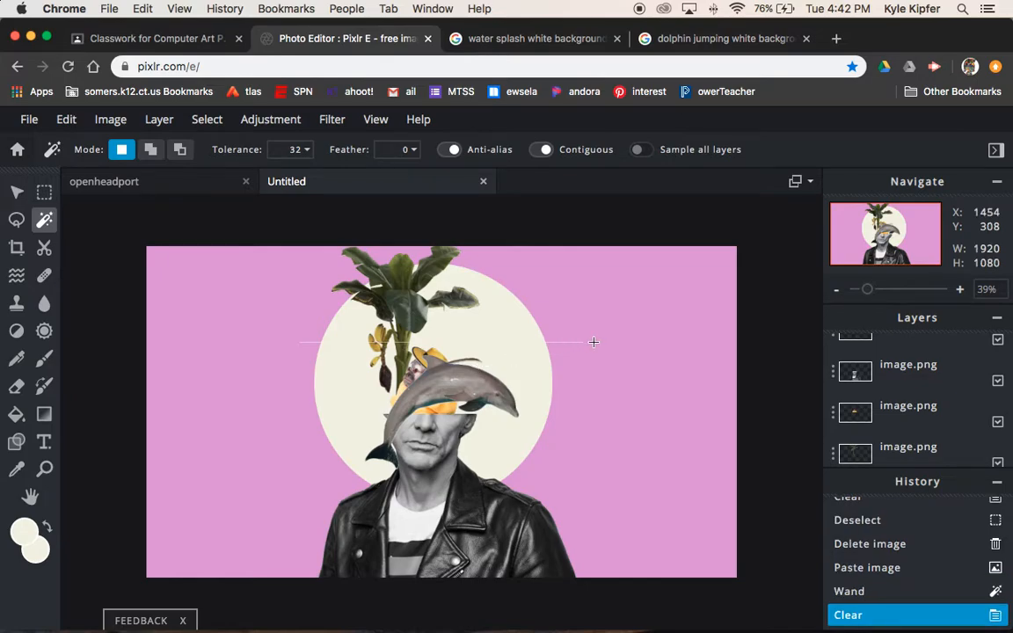
pyautogui.press('super+d')
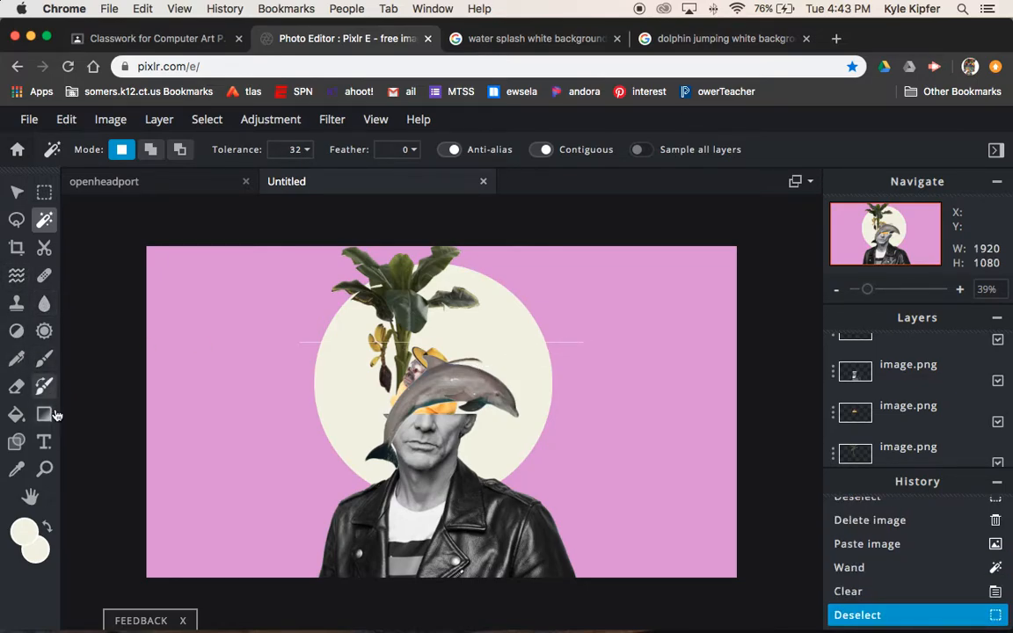
pyautogui.click(16, 387)
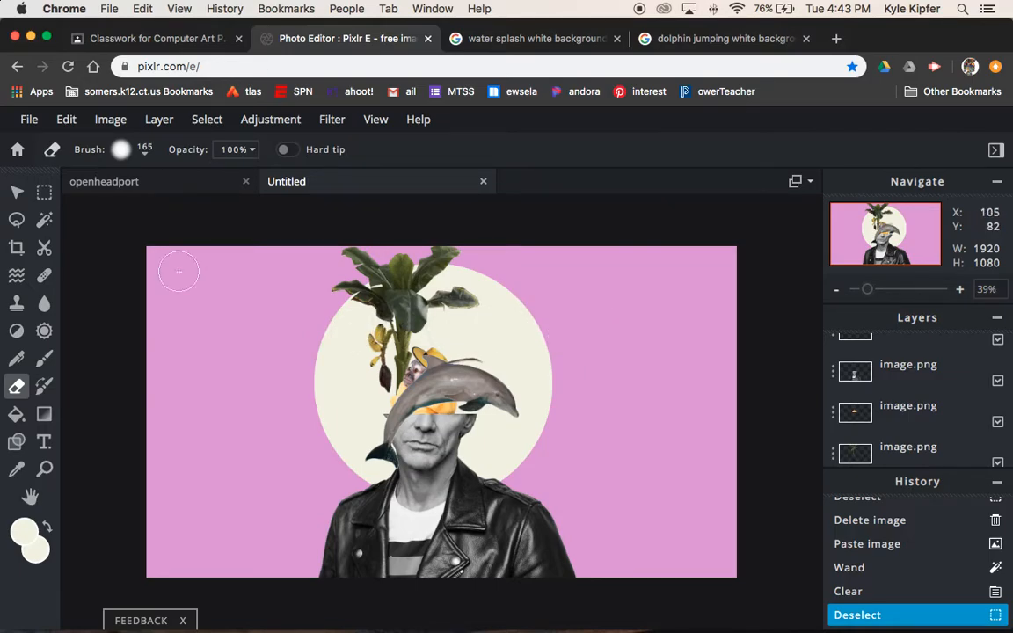
# - Scale the dolphin layer to about 796 × 358, tilt it slightly, and place it leaping out beside the monkey
pyautogui.click(18, 191)
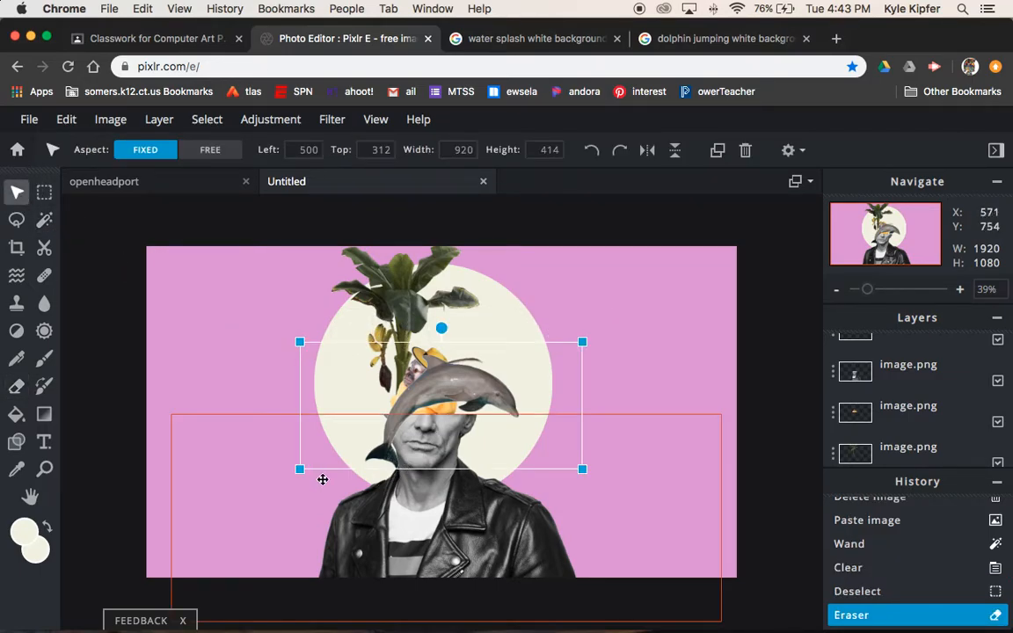
pyautogui.scroll(-6, 323, 479)
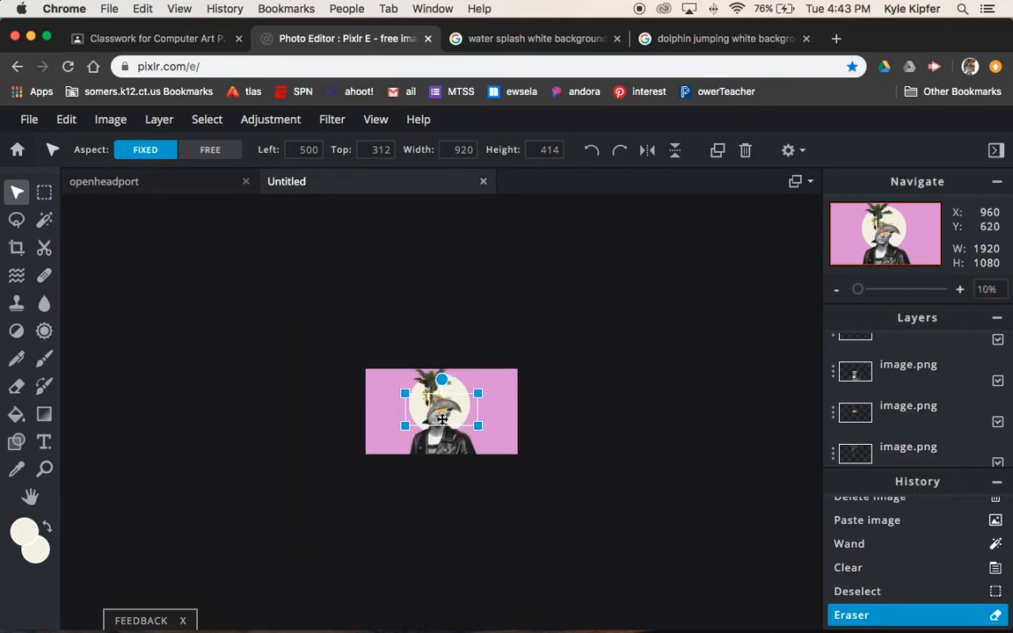
pyautogui.scroll(6, 442, 419)
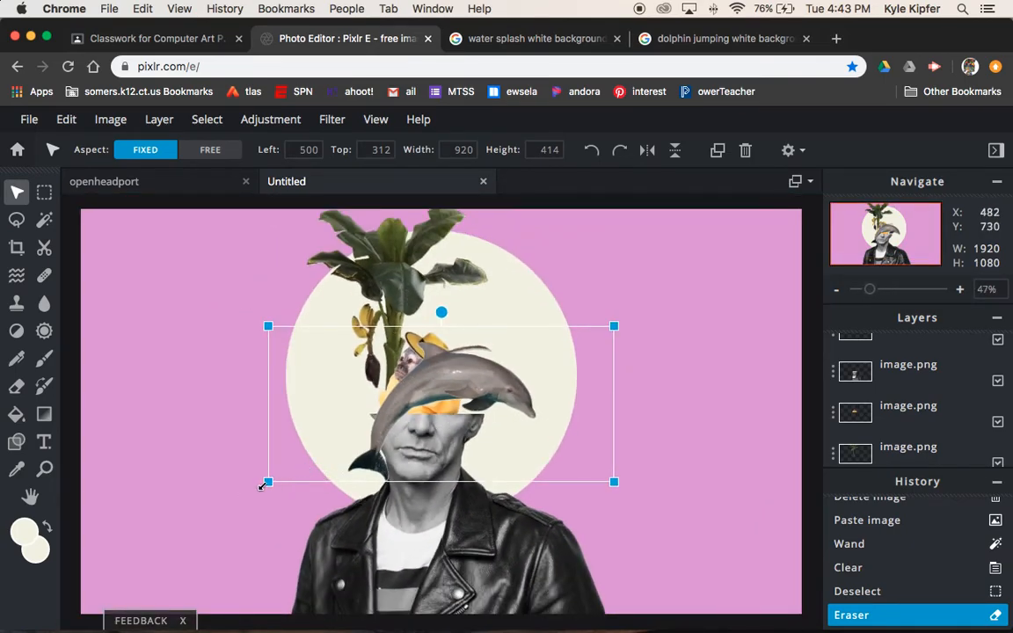
pyautogui.moveTo(270, 482); pyautogui.dragTo(429, 409)
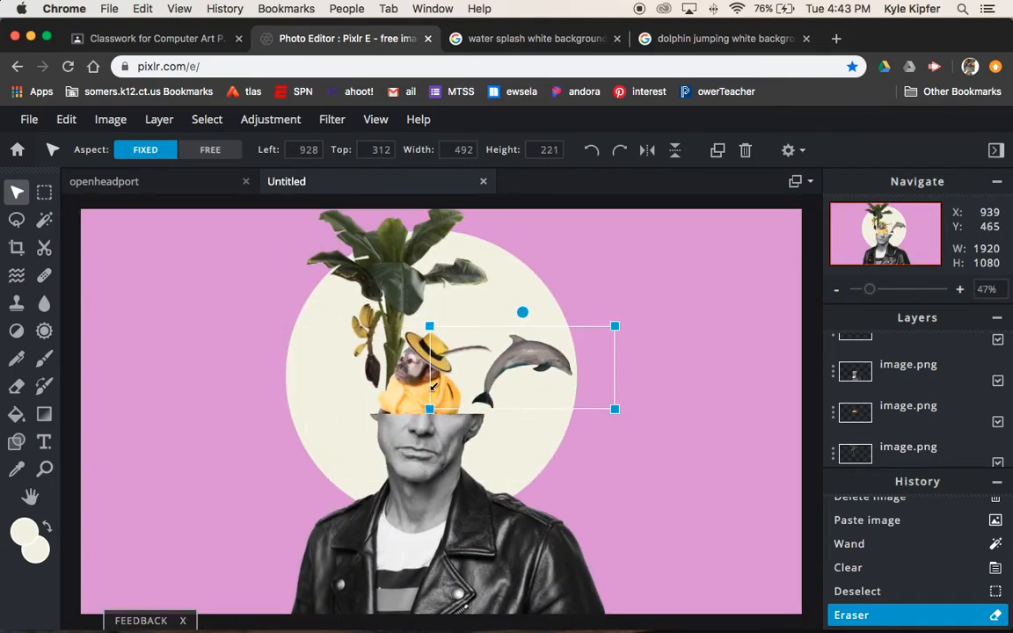
pyautogui.moveTo(523, 309)
pyautogui.mouseDown()
pyautogui.moveTo(536, 314)
pyautogui.moveTo(520, 308)
pyautogui.moveTo(535, 326)
pyautogui.moveTo(526, 344)
pyautogui.moveTo(493, 313)
pyautogui.moveTo(496, 330)
pyautogui.moveTo(510, 325)
pyautogui.mouseUp()
pyautogui.moveTo(595, 296); pyautogui.dragTo(688, 215)
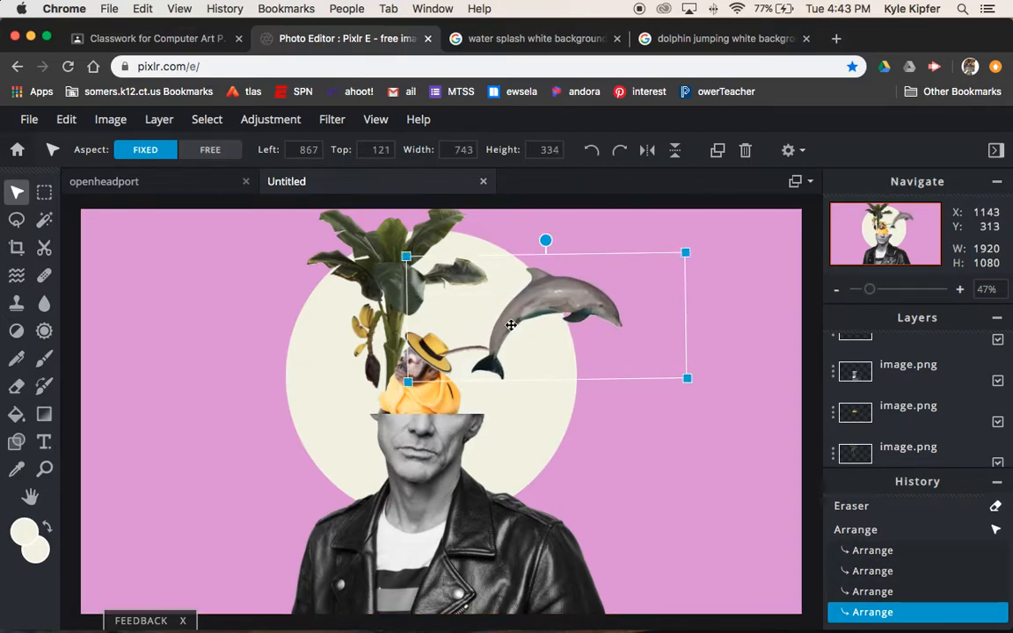
pyautogui.moveTo(553, 296); pyautogui.dragTo(539, 297)
pyautogui.moveTo(656, 253); pyautogui.dragTo(678, 237)
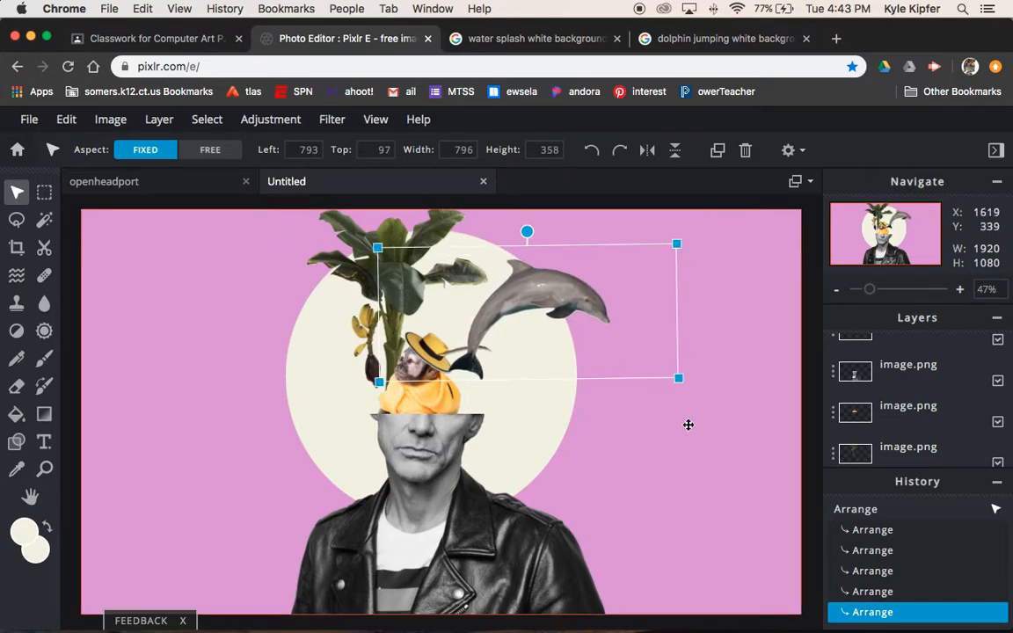
pyautogui.click(732, 385)
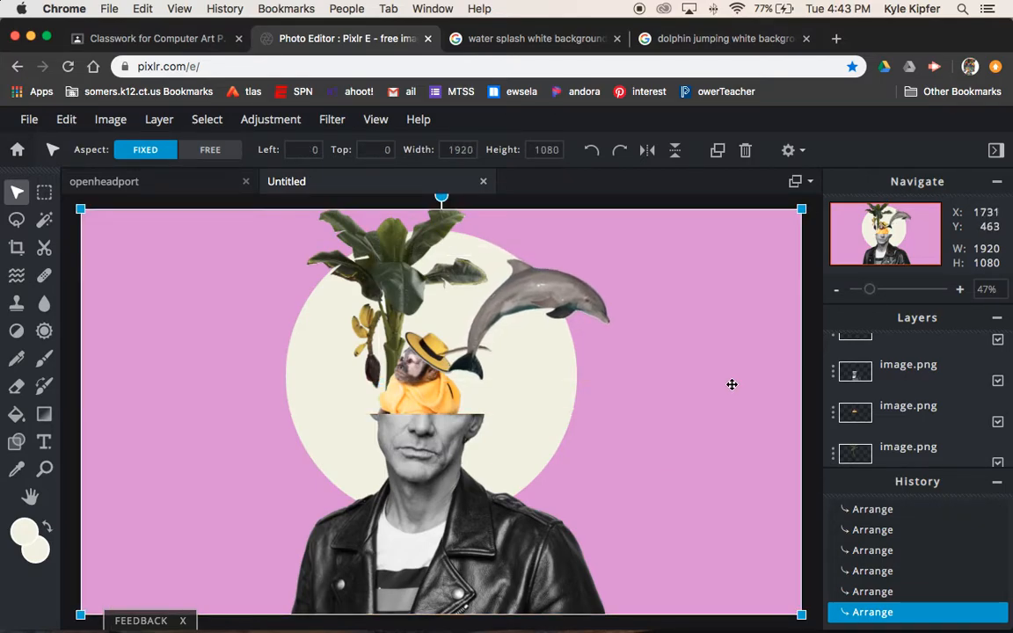
# - Copy the 1023 × 693 water splash image from Google, close the dolphin and splash searches, and paste it into the Pixlr E collage
pyautogui.click(764, 39)
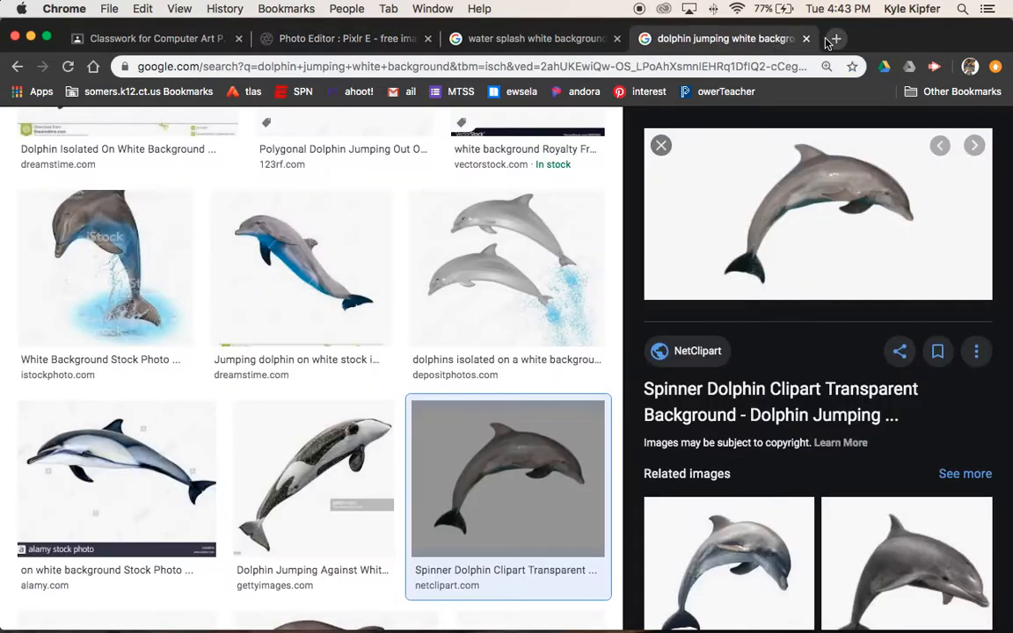
pyautogui.click(806, 39)
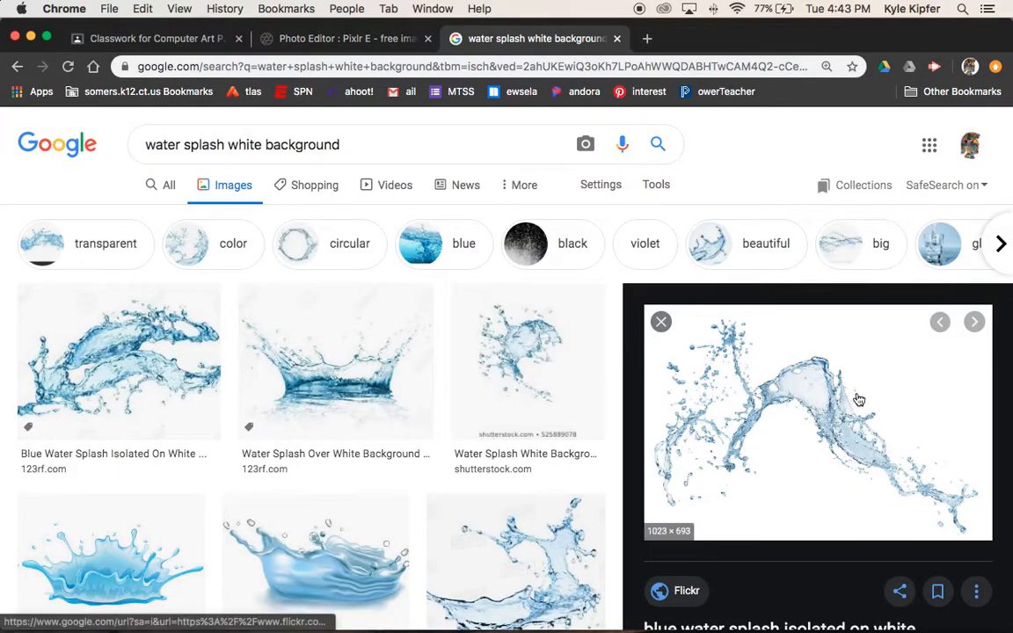
pyautogui.rightClick(739, 387)
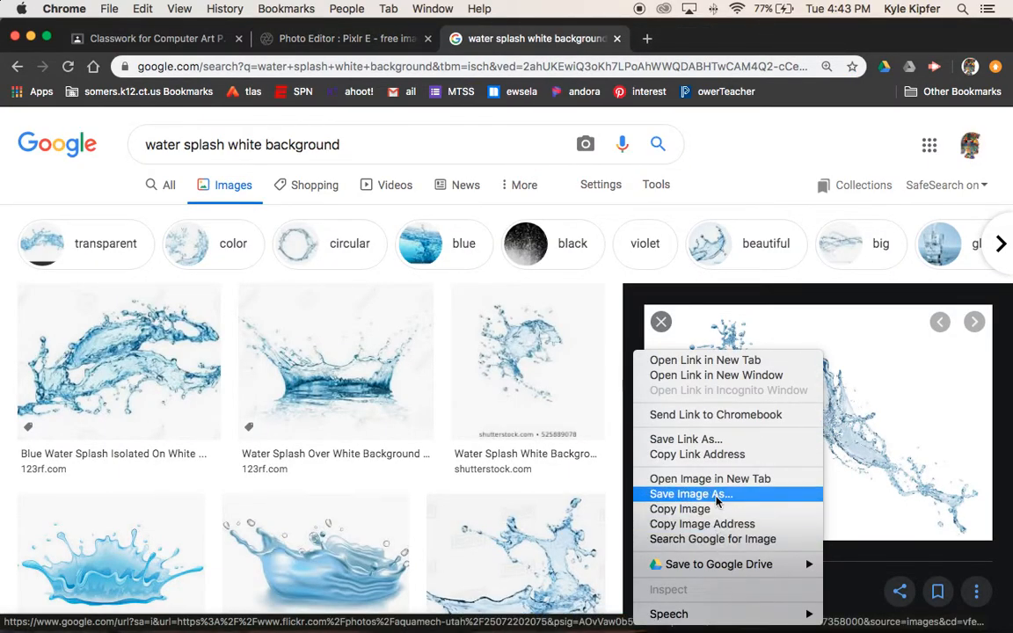
pyautogui.click(715, 510)
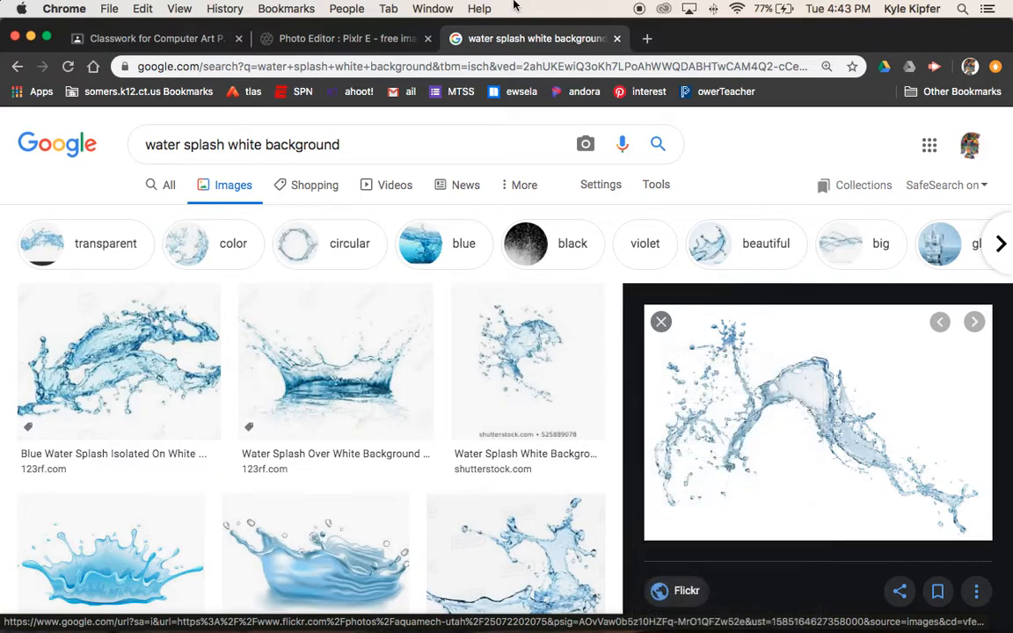
pyautogui.click(617, 39)
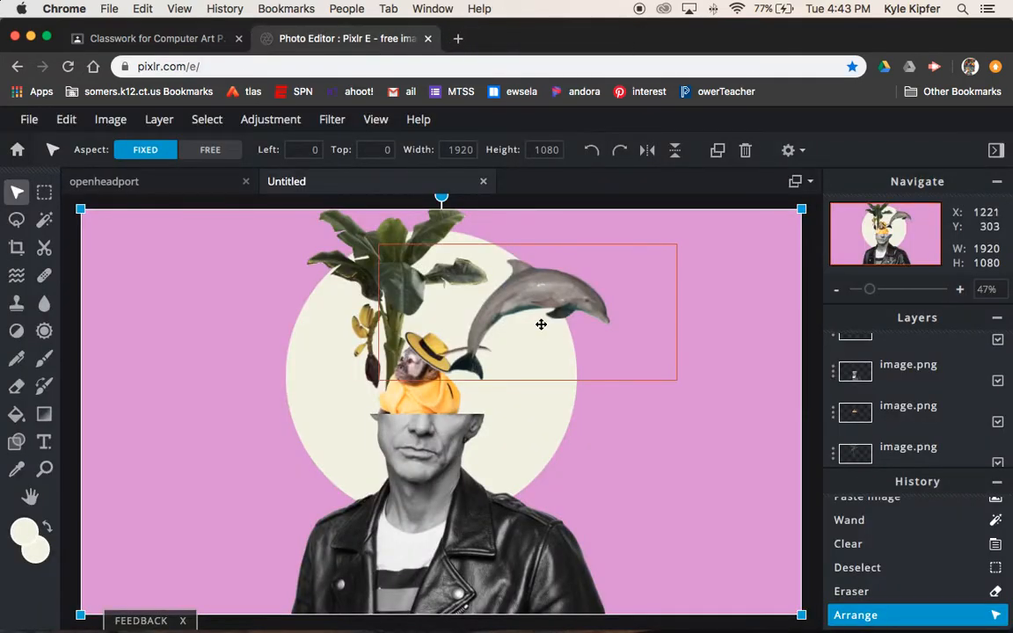
pyautogui.press('super+v')
# - Select the white background around the water splash with the Wand at tolerance 32 and clear it
pyautogui.click(44, 219)
pyautogui.click(554, 322)
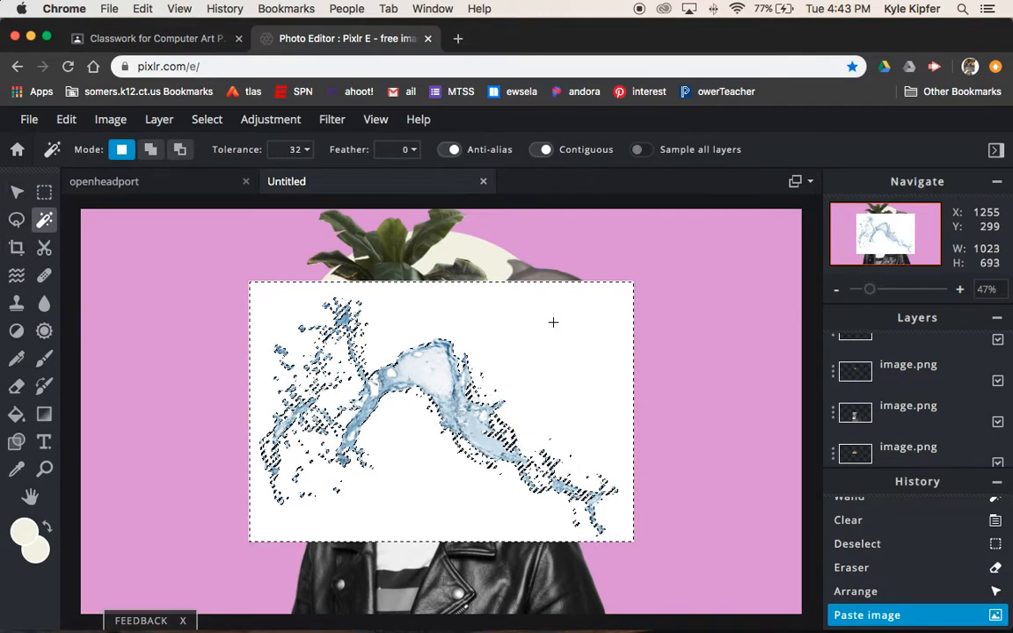
pyautogui.press('BackSpace')
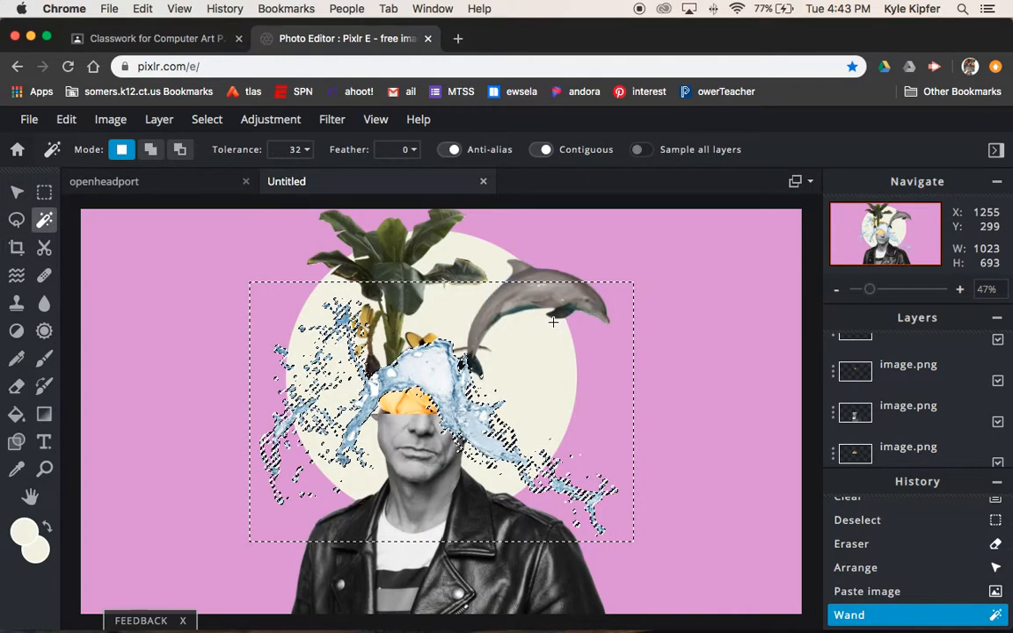
# - Shrink the water splash to about 414 × 280, rotate it clockwise, and place it around the monkey and the dolphin's tail
pyautogui.click(17, 192)
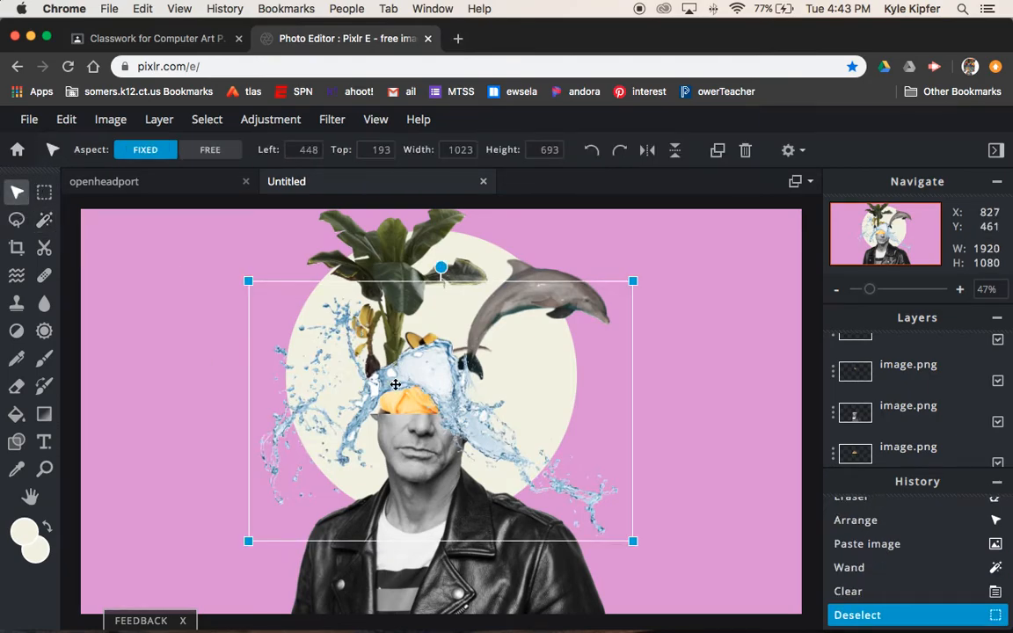
pyautogui.moveTo(248, 280); pyautogui.dragTo(434, 322)
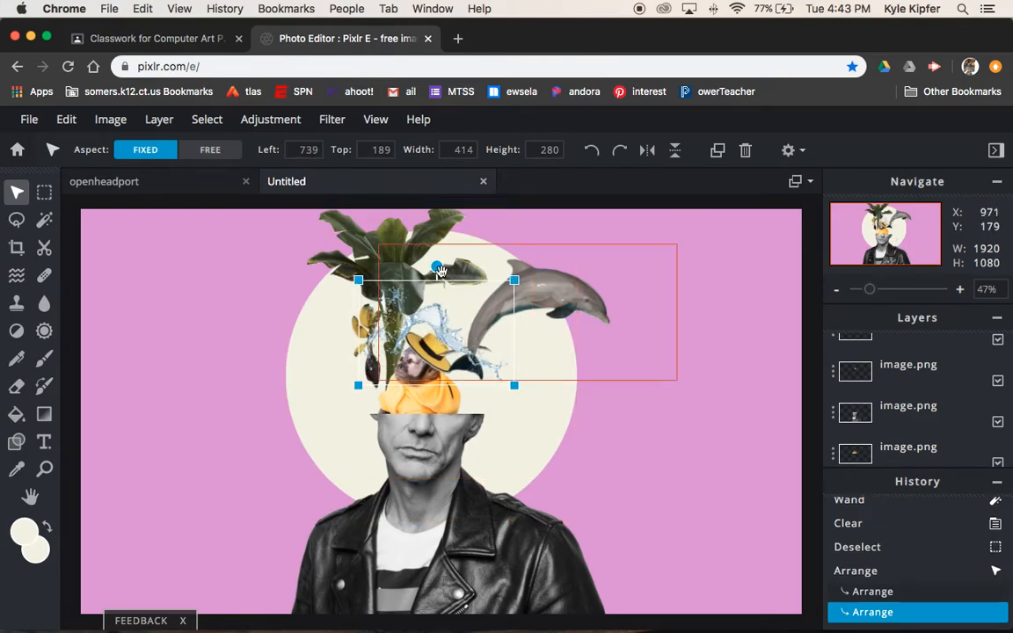
pyautogui.moveTo(435, 266); pyautogui.dragTo(465, 272)
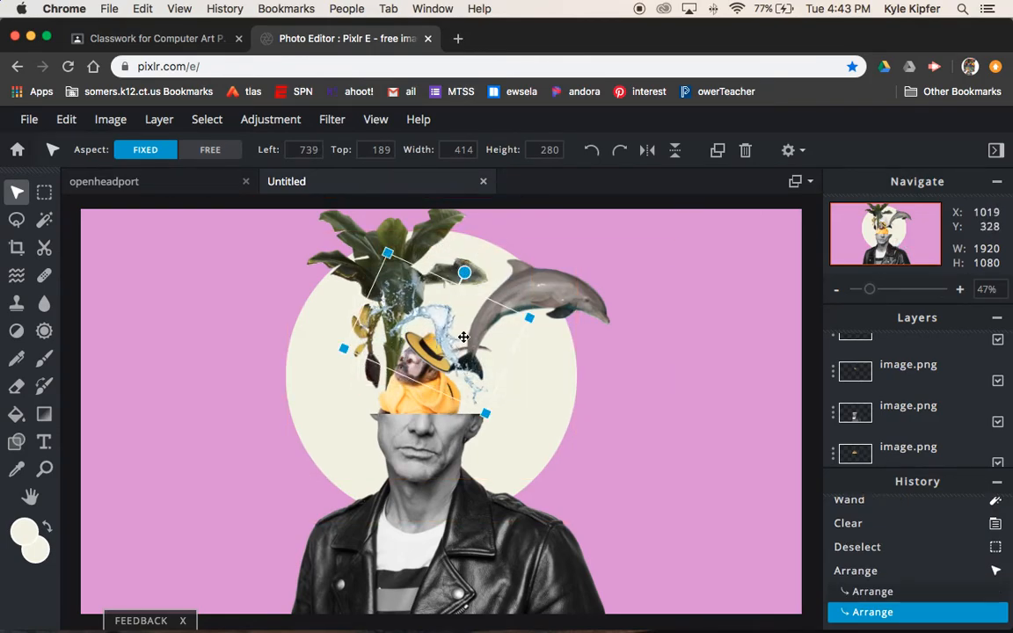
pyautogui.moveTo(444, 326); pyautogui.dragTo(442, 330)
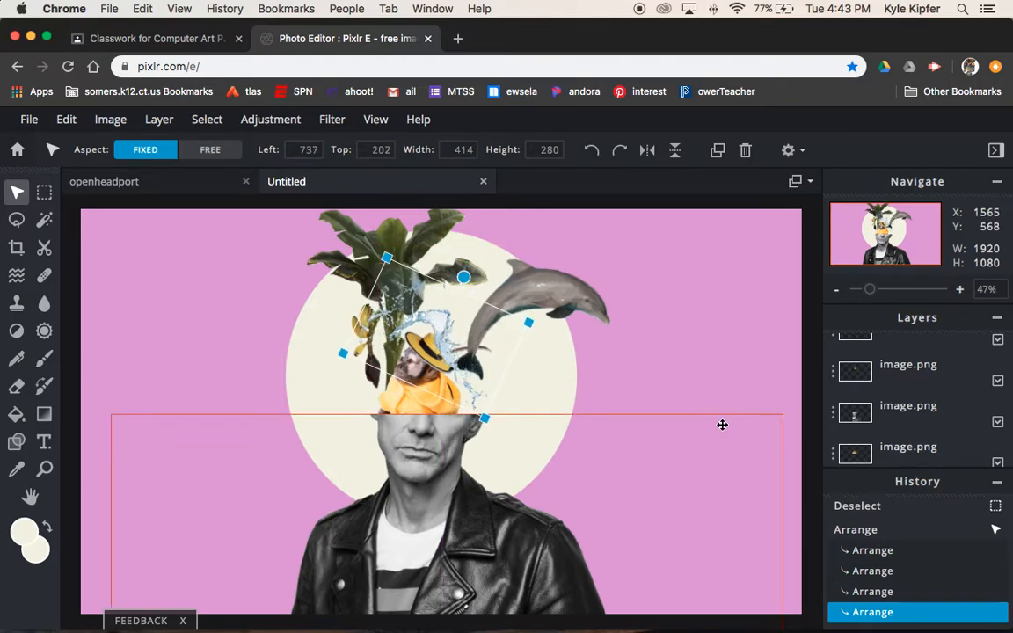
pyautogui.click(721, 330)
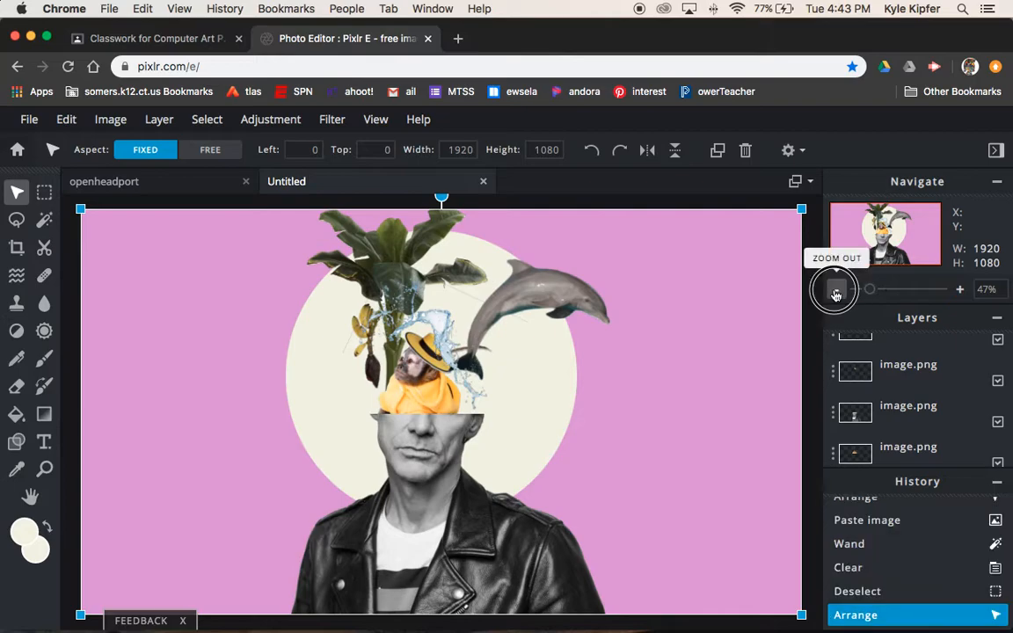
pyautogui.click(836, 291)
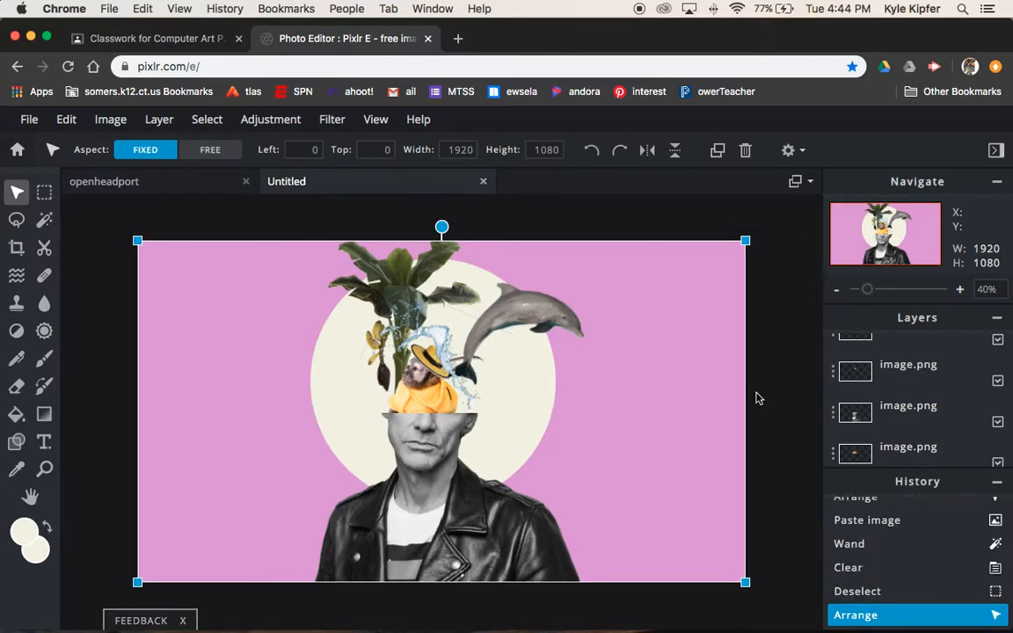
pyautogui.click(778, 365)
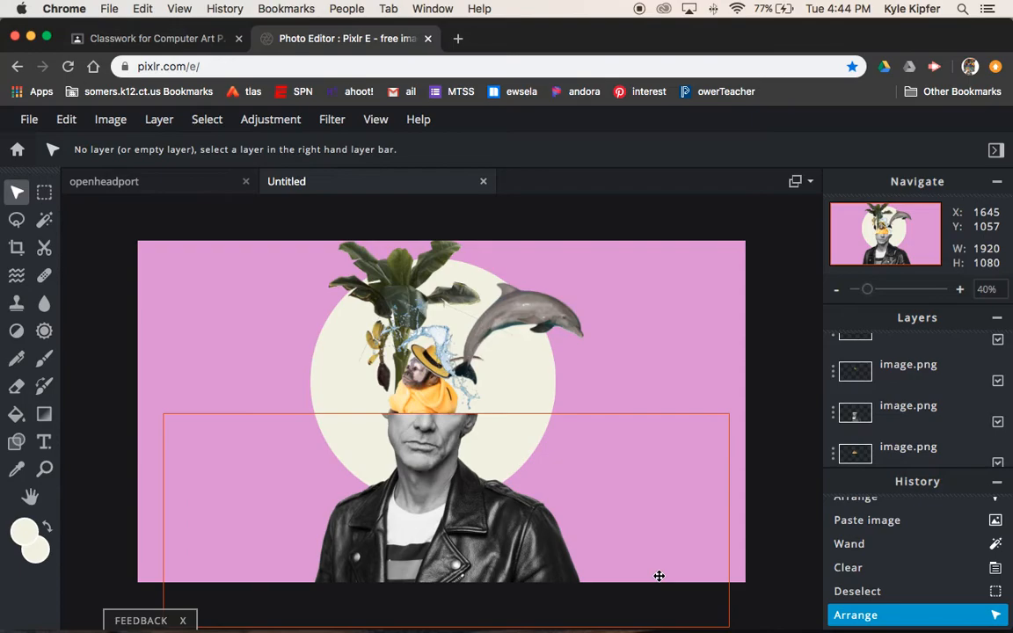
pyautogui.rightClick(547, 613)
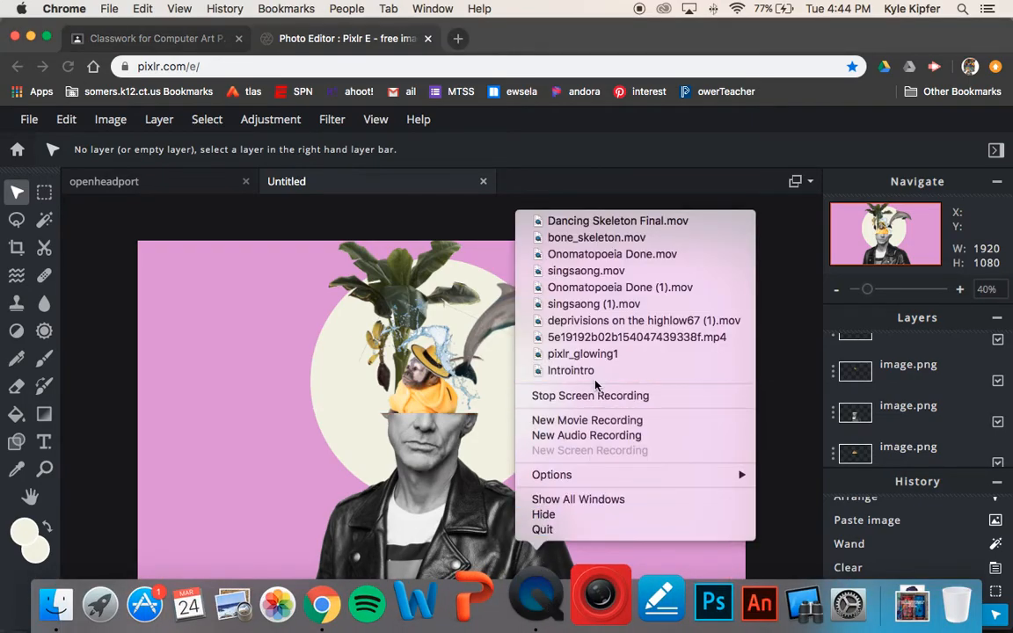